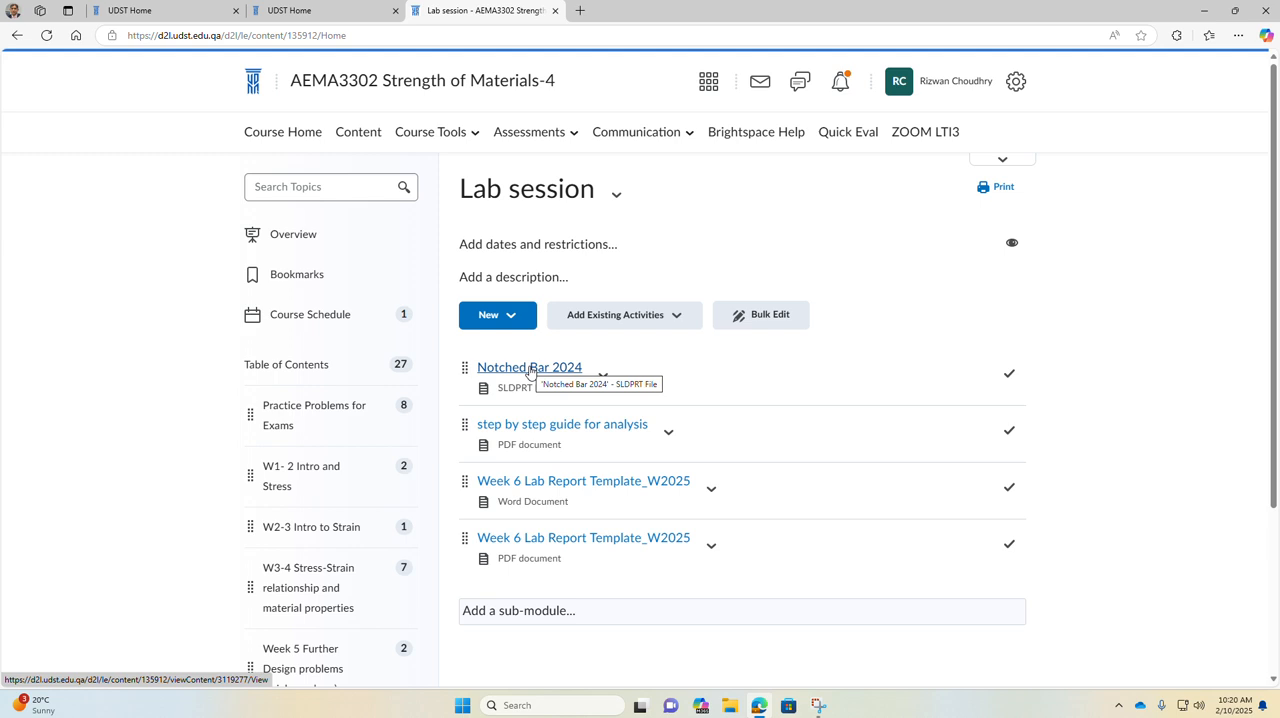
{"action": "left_click", "coordinate": [1120, 706]}
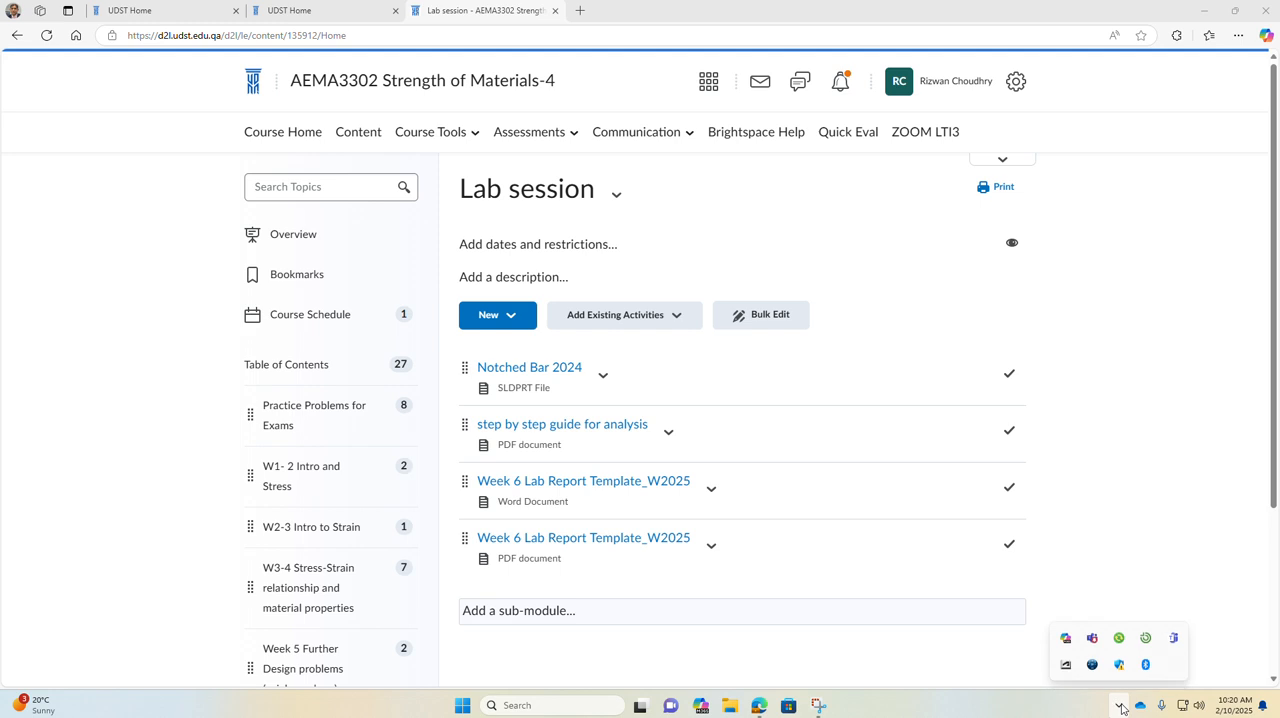
{"action": "left_click", "coordinate": [1122, 640]}
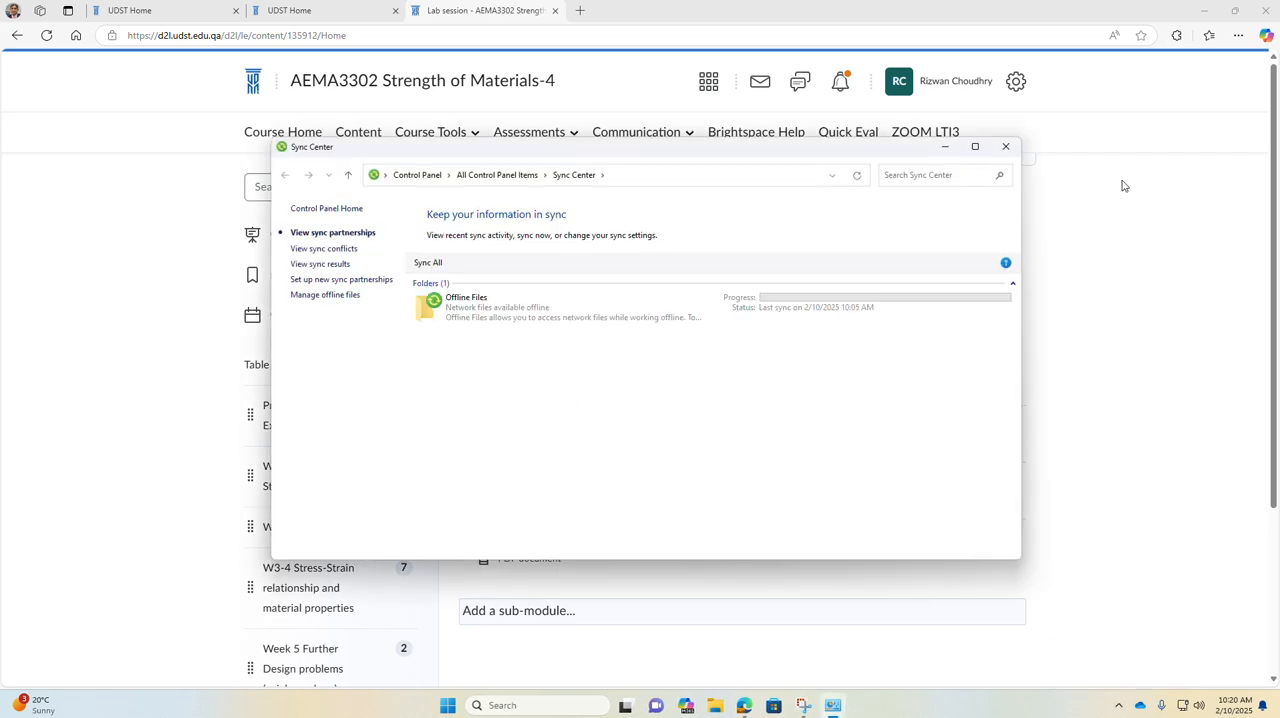
{"action": "left_click", "coordinate": [1005, 146]}
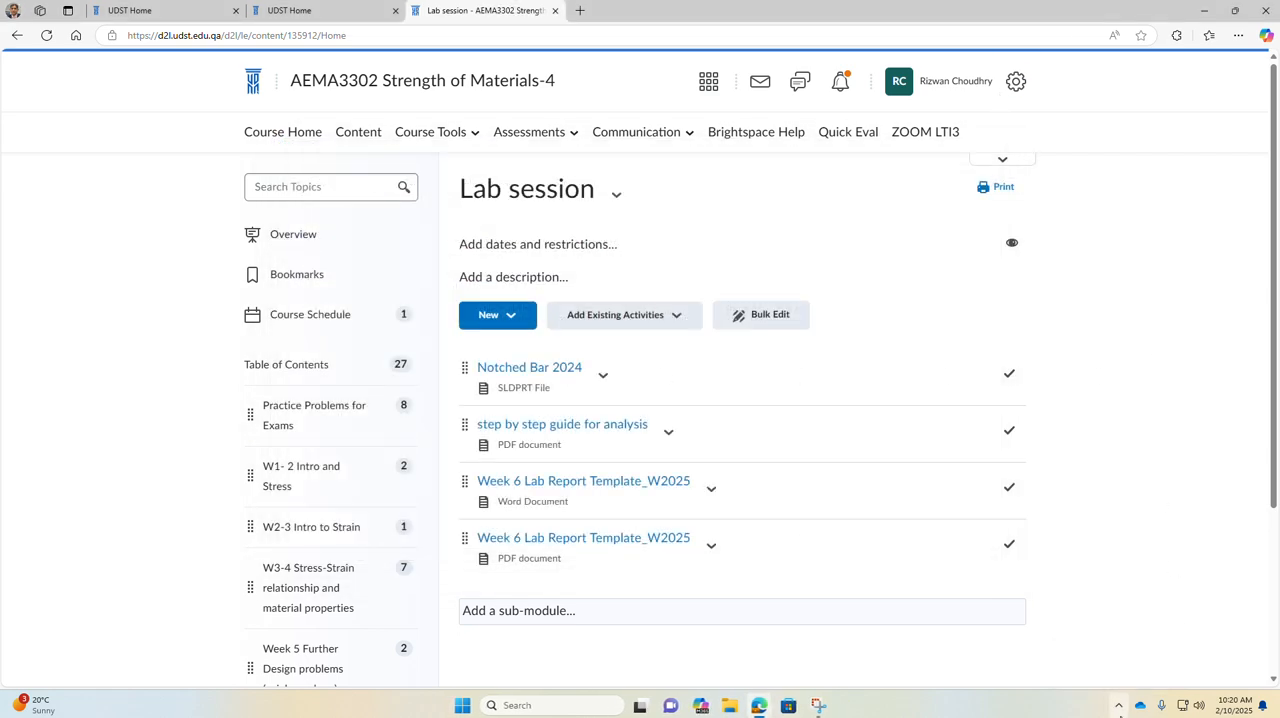
Step: Launch the LanSchool Teacher app
{"action": "left_click", "coordinate": [1119, 705]}
{"action": "left_click", "coordinate": [1146, 640]}
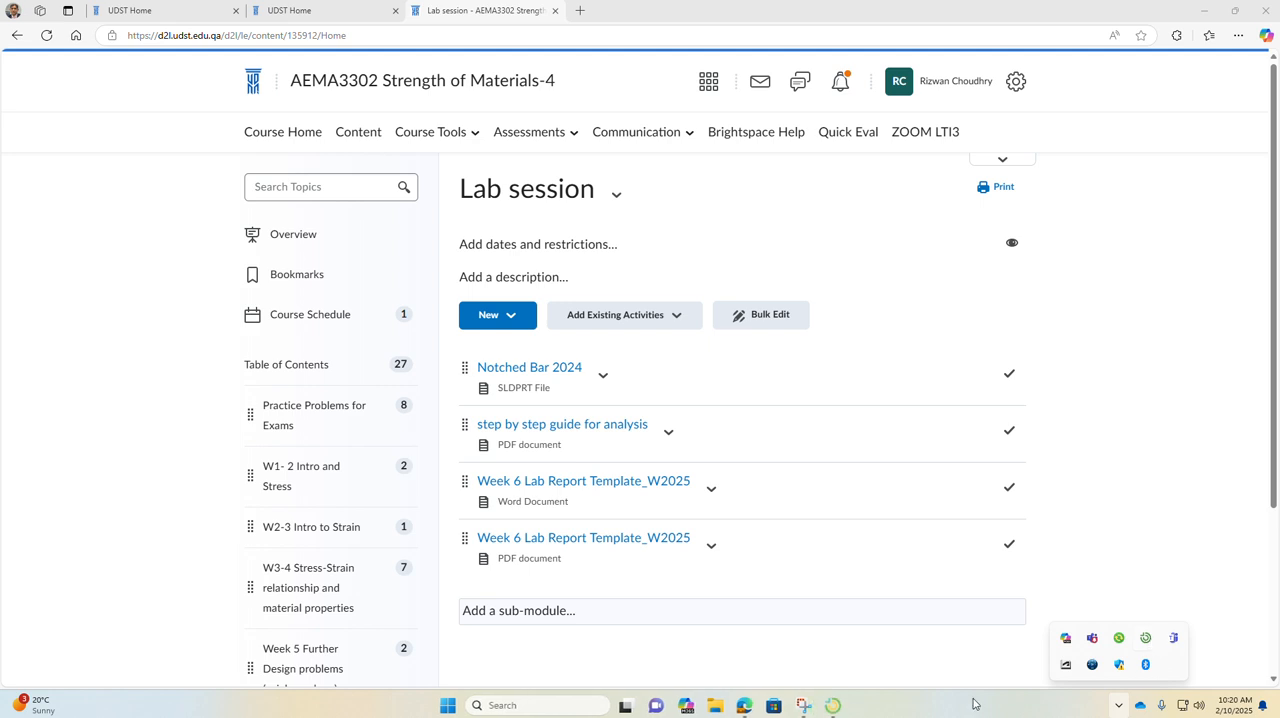
{"action": "right_click", "coordinate": [833, 704]}
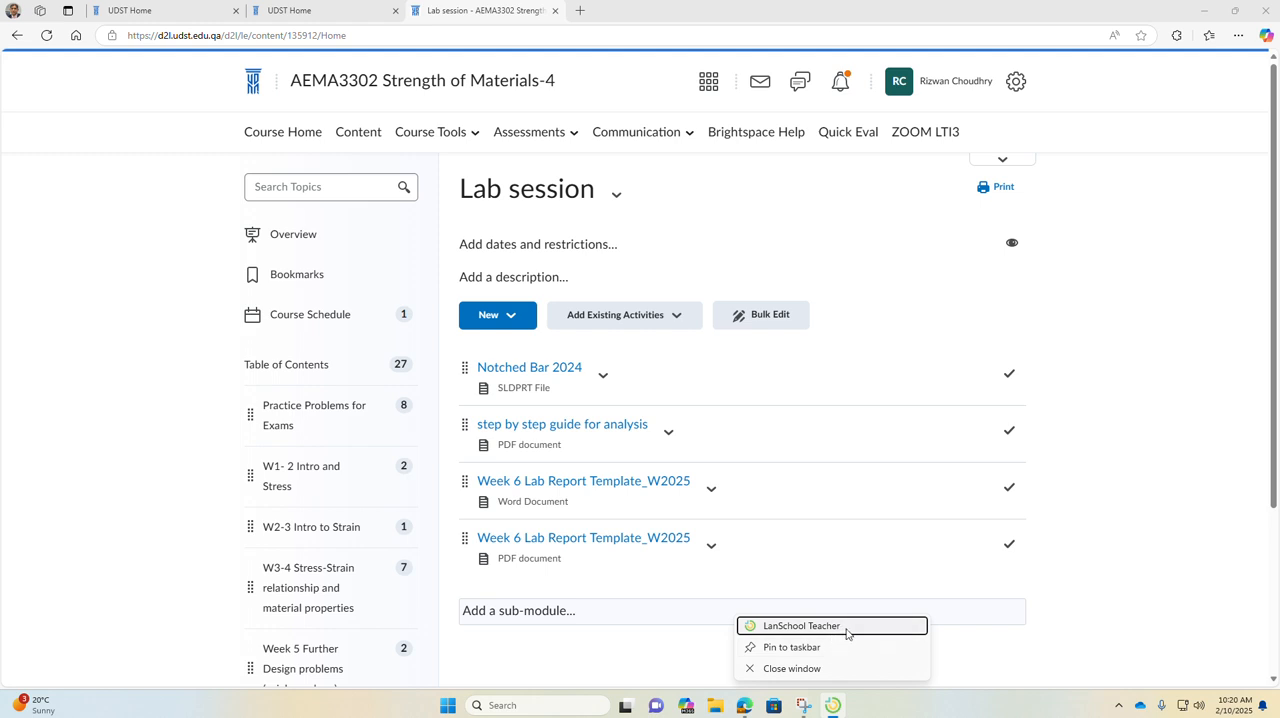
{"action": "left_click", "coordinate": [837, 627]}
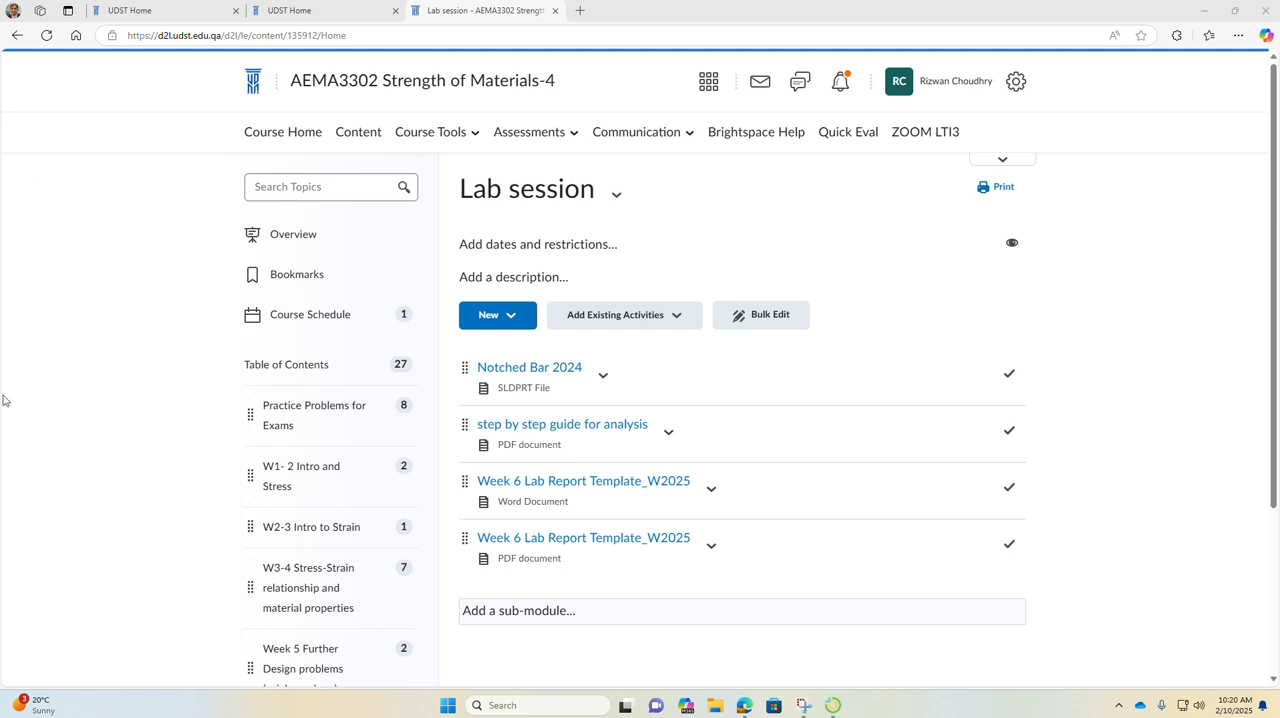
{"action": "left_click", "coordinate": [520, 707]}
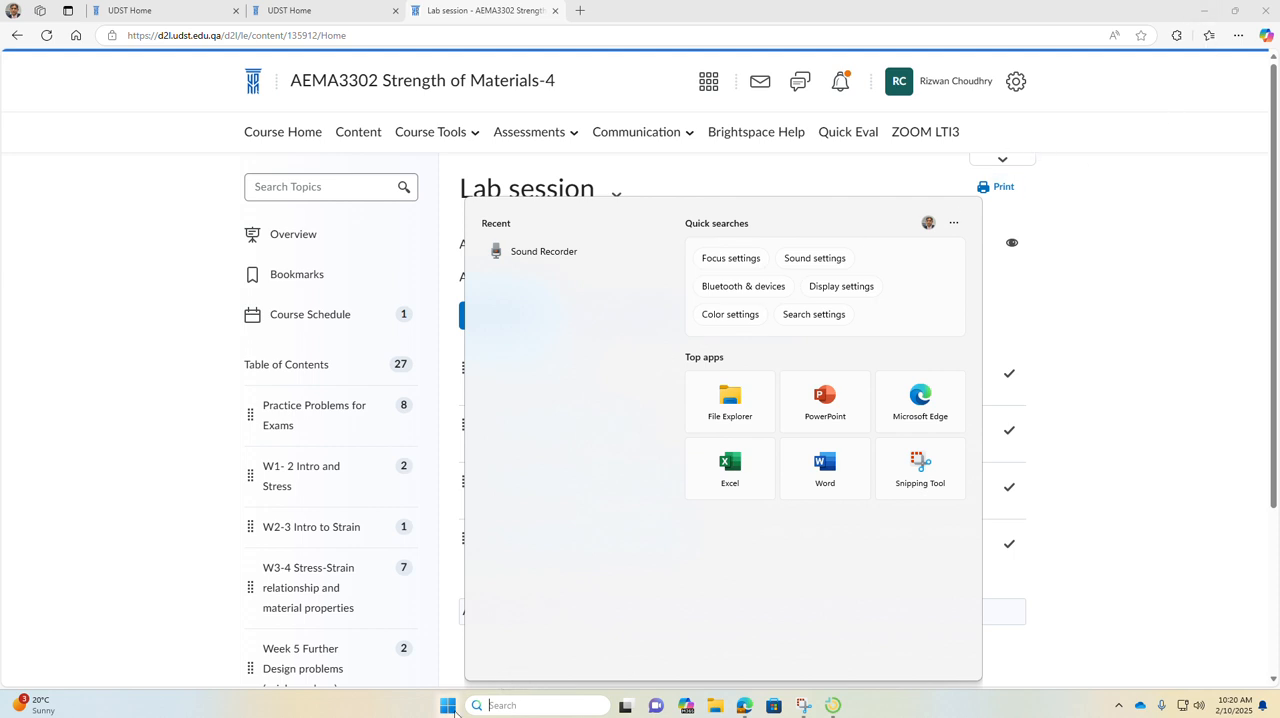
{"action": "type", "text": "la"}
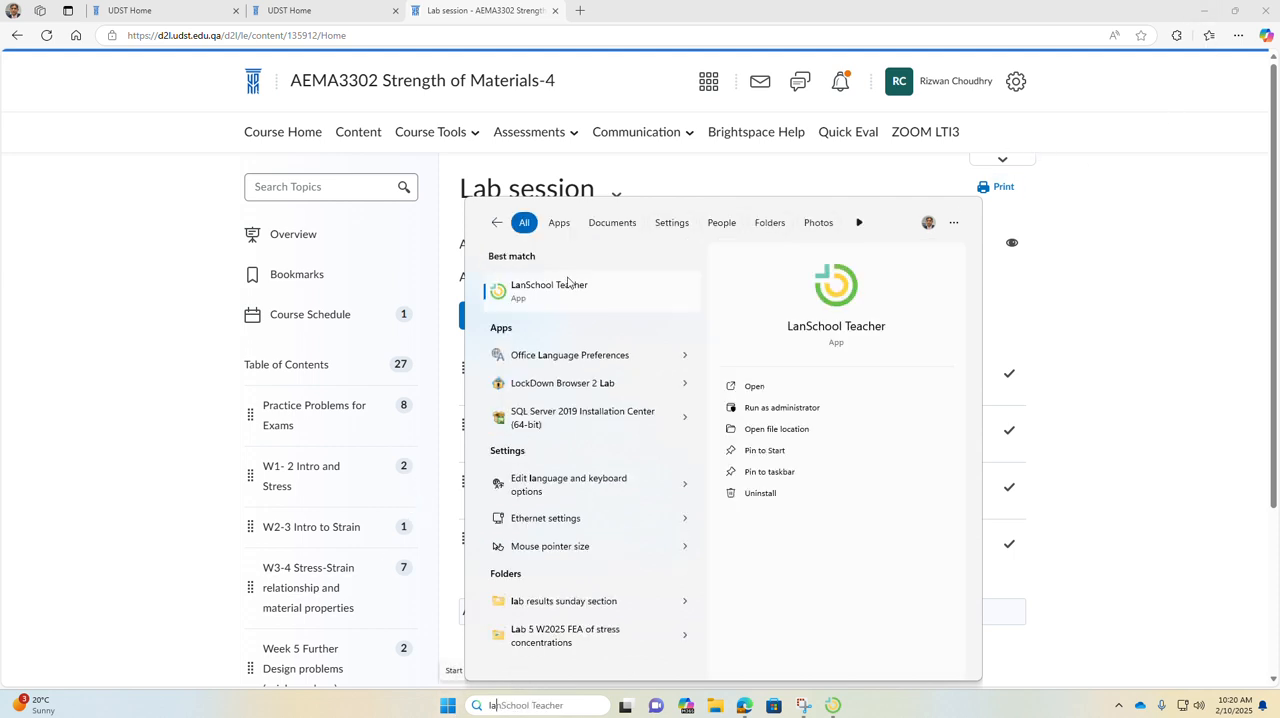
{"action": "left_click", "coordinate": [582, 290]}
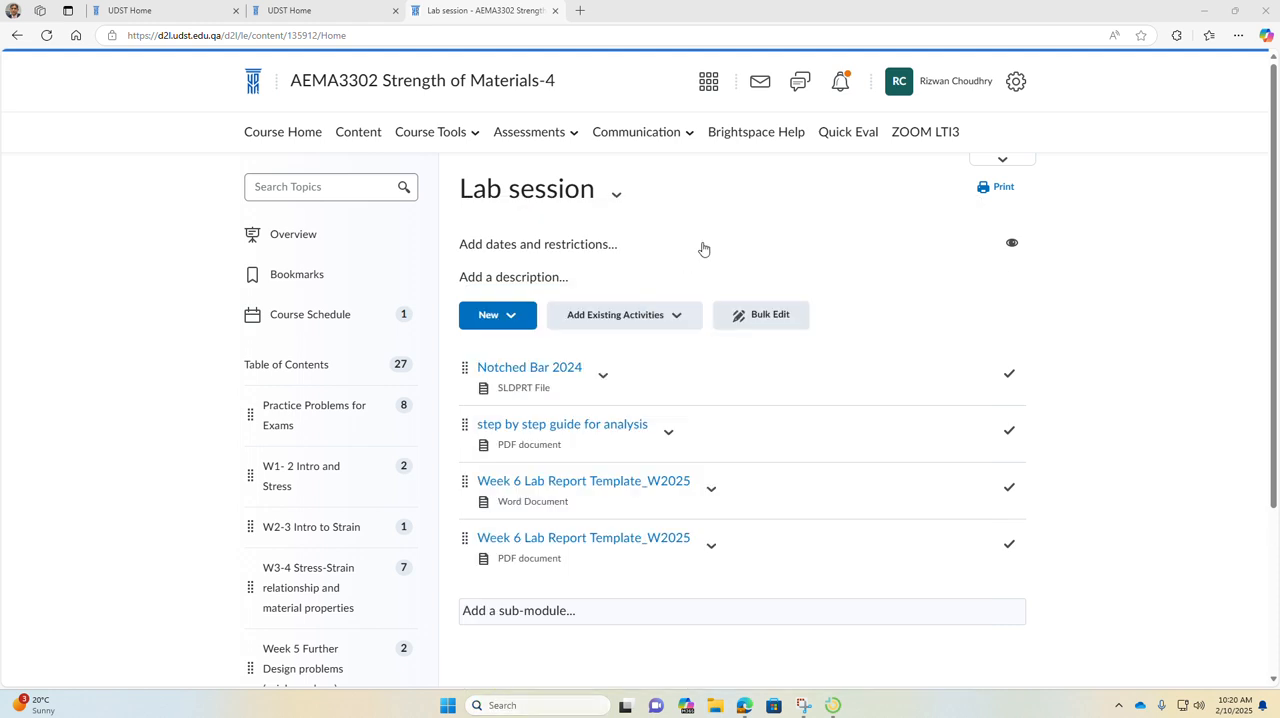
Step: Download the Notched Bar 2024 SLDPRT file from the Lab session module and open it in SOLIDWORKS
{"action": "left_click", "coordinate": [527, 369]}
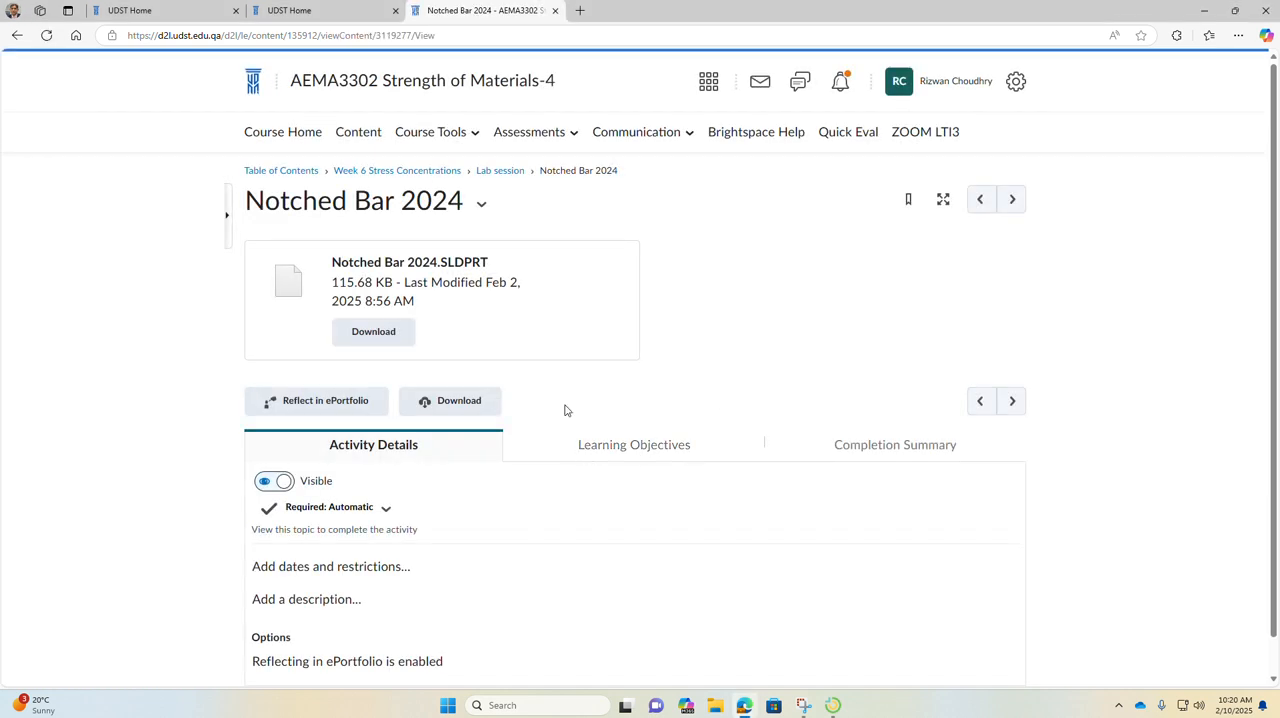
{"action": "left_click", "coordinate": [391, 334]}
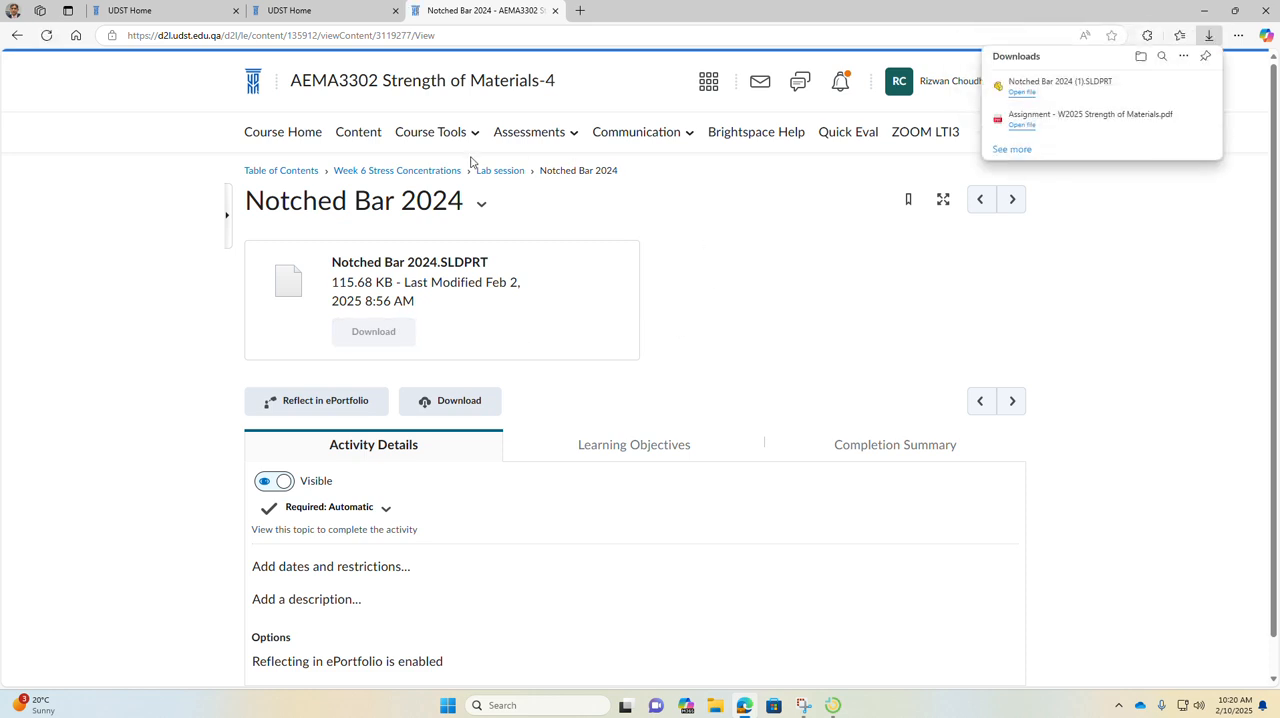
{"action": "left_click", "coordinate": [1022, 93]}
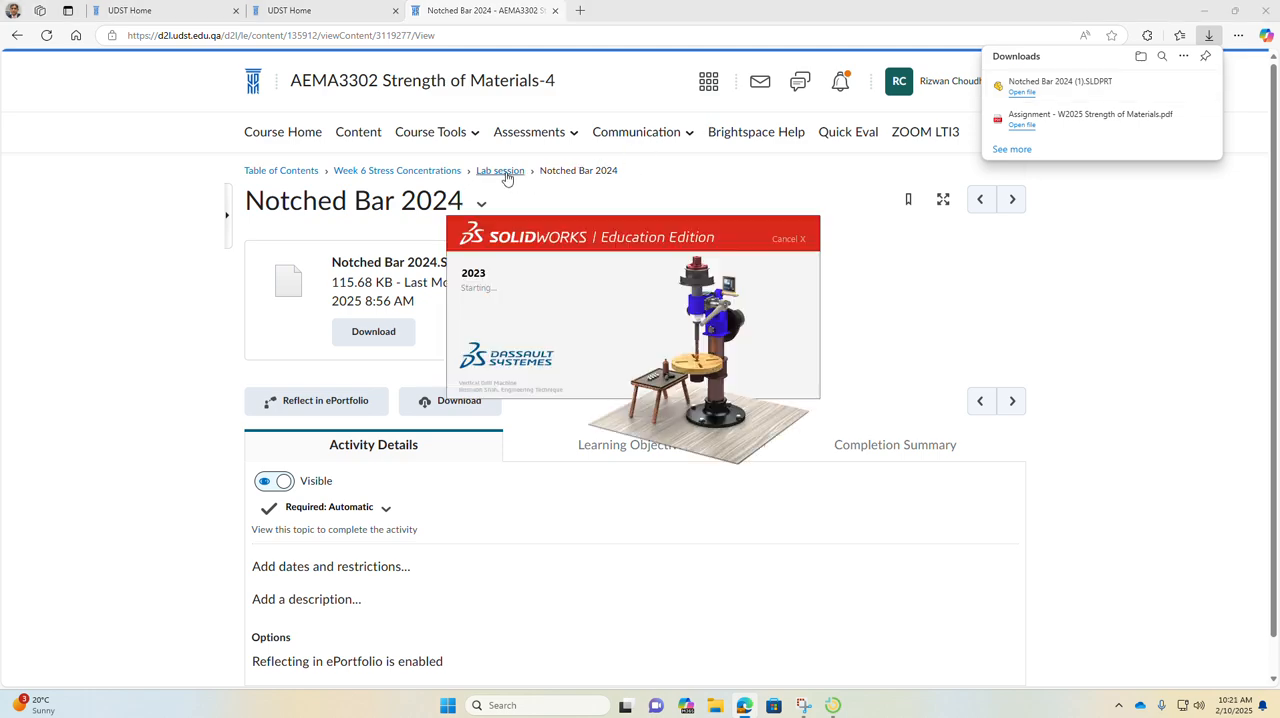
Step: Return to the Lab session module, open the step by step guide for analysis in a new tab, and close a spare UDST Home tab
{"action": "left_click", "coordinate": [505, 174]}
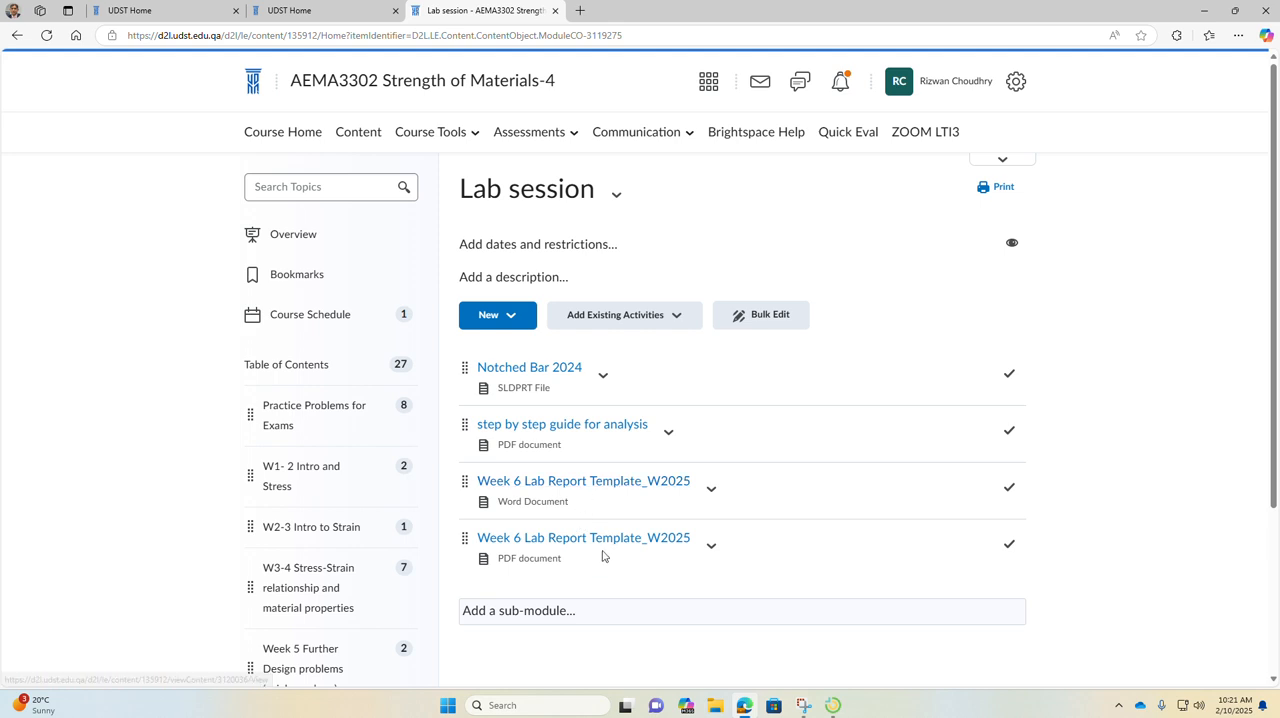
{"action": "right_click", "coordinate": [531, 425]}
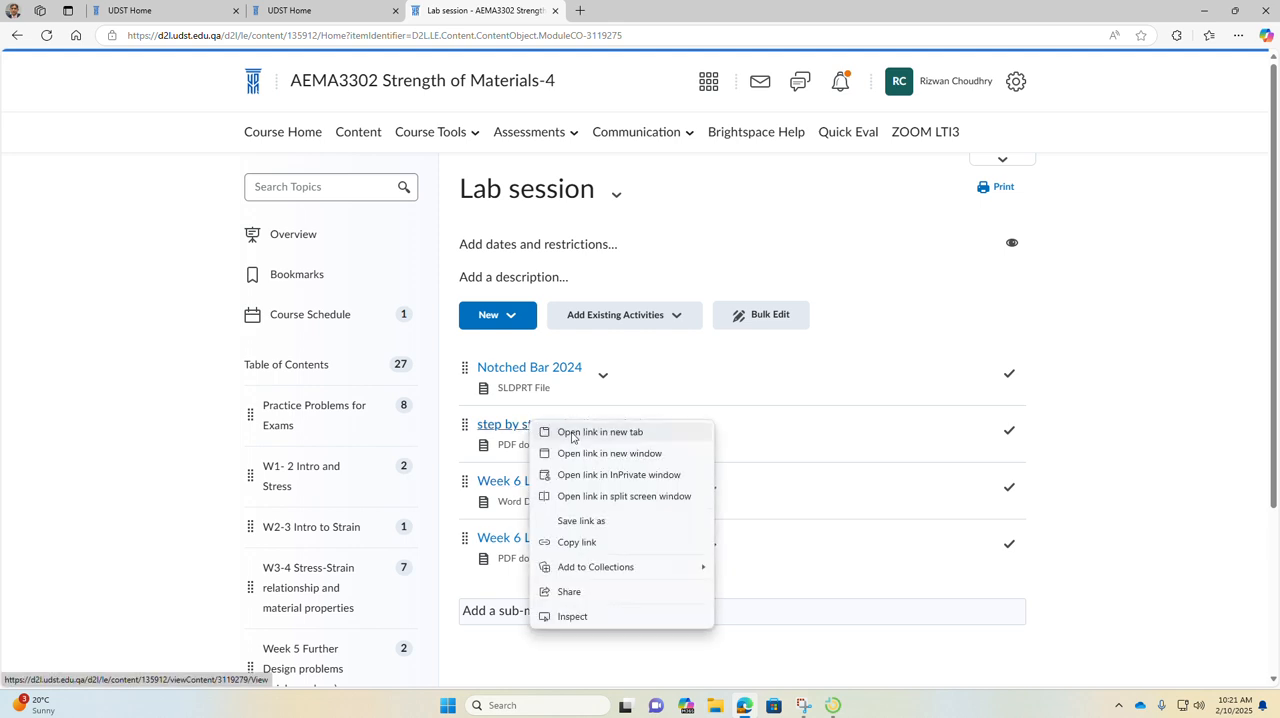
{"action": "left_click", "coordinate": [578, 432]}
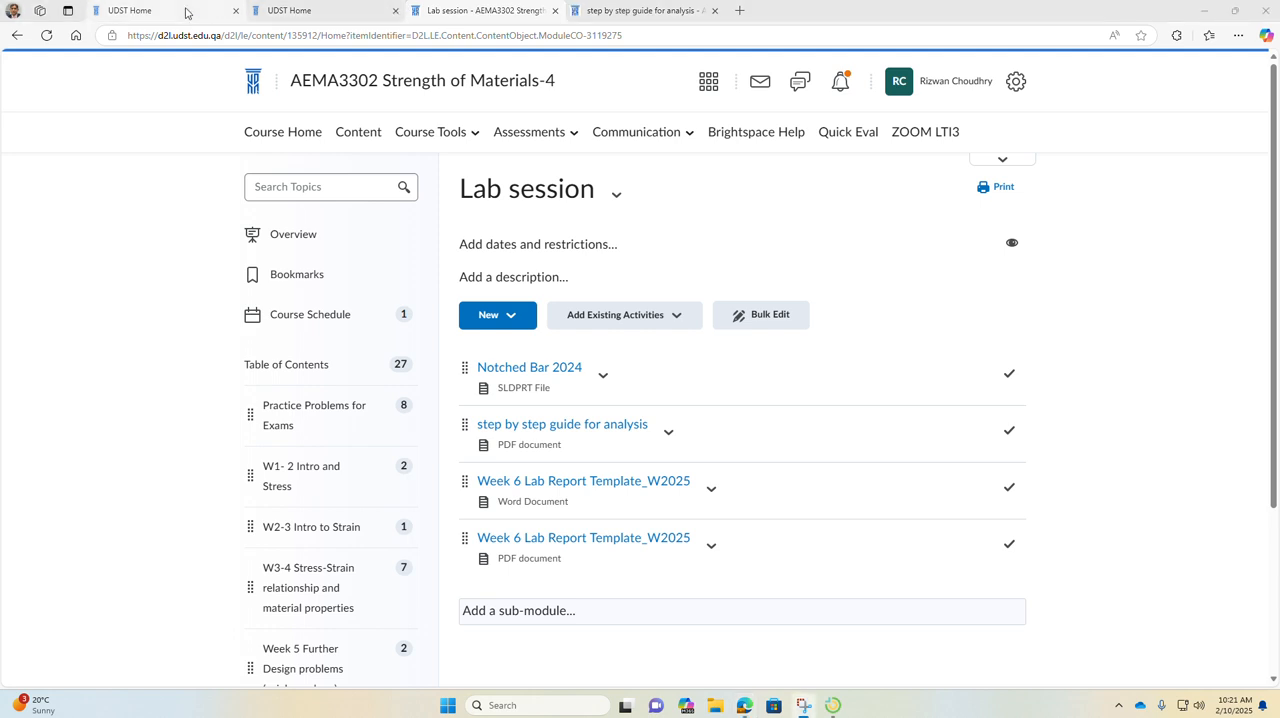
{"action": "left_click", "coordinate": [236, 11]}
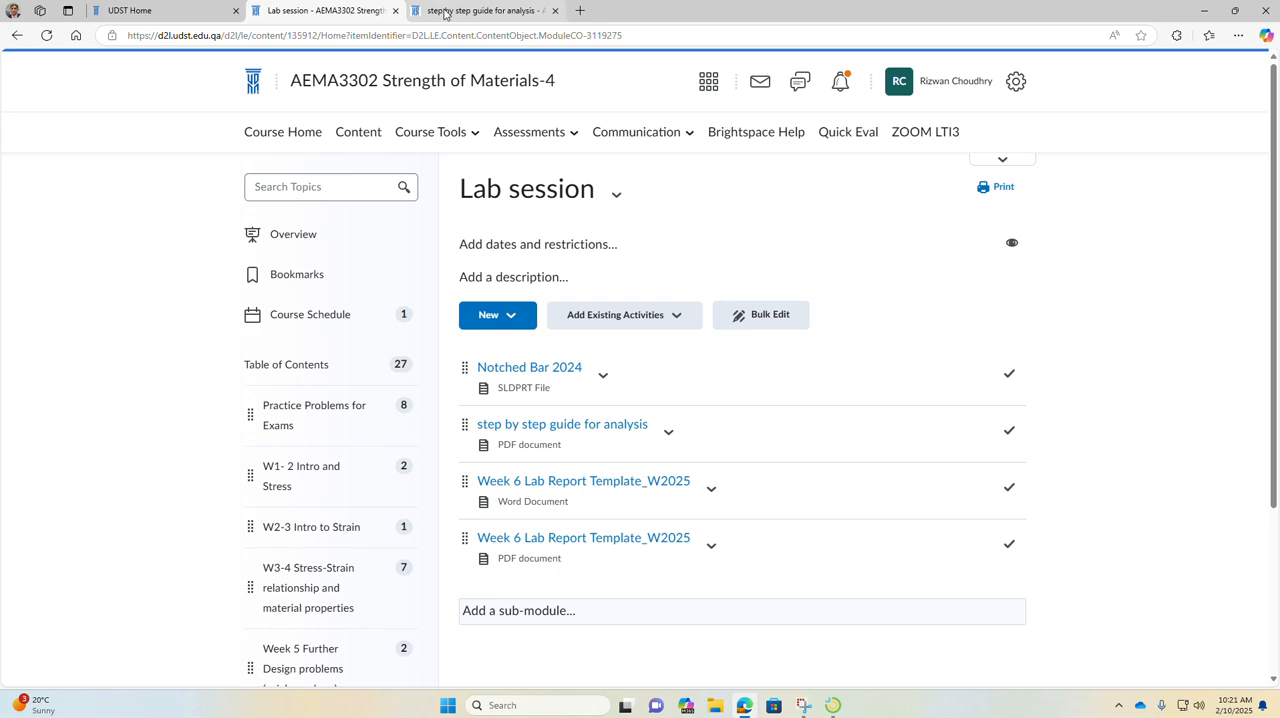
Step: Read the Problem Statement for the notched bar in the step by step guide, and return to the Lab session page
{"action": "left_click", "coordinate": [475, 11]}
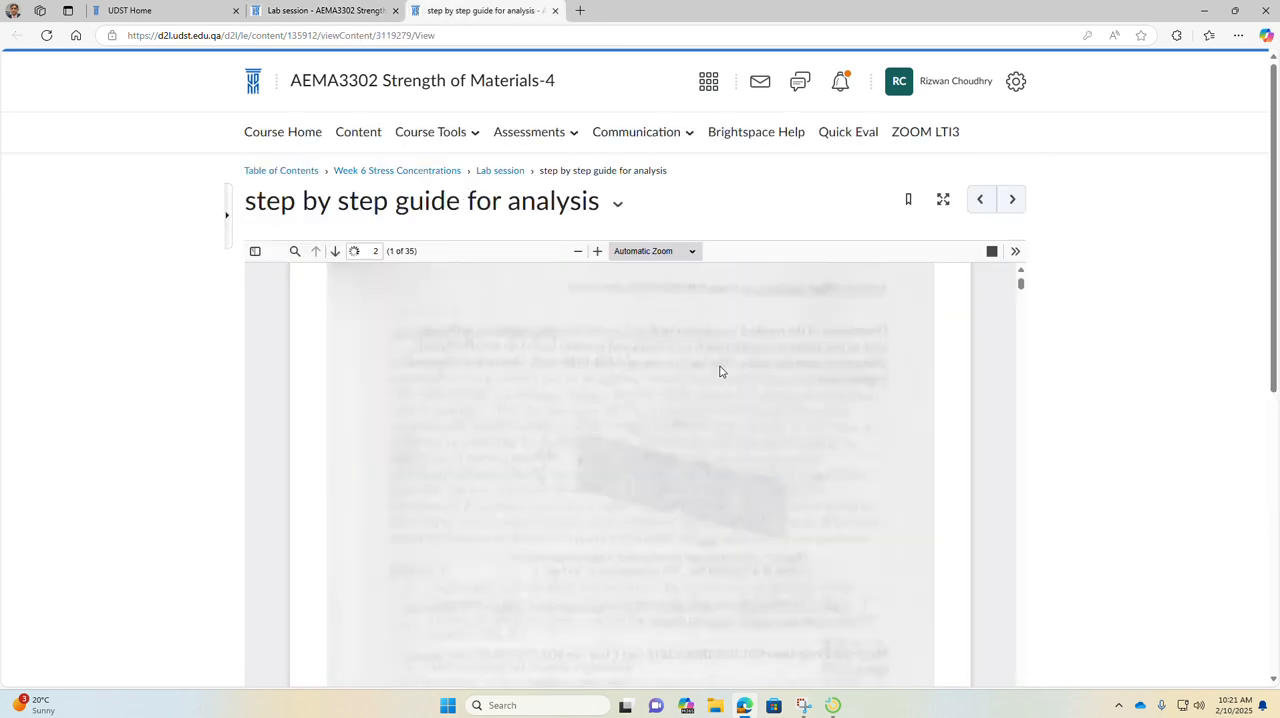
{"action": "scroll", "coordinate": [719, 375], "scroll_direction": "down", "scroll_amount": 5}
{"action": "scroll", "coordinate": [717, 378], "scroll_direction": "down", "scroll_amount": 1}
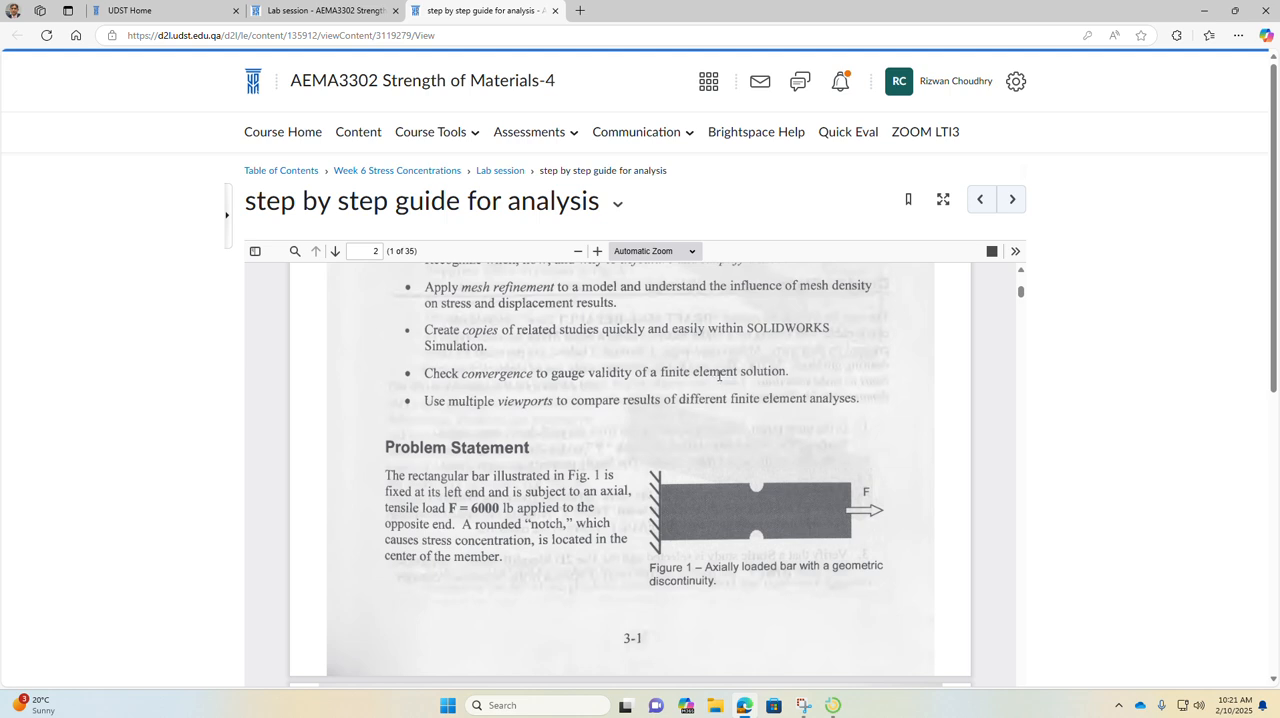
{"action": "scroll", "coordinate": [719, 379], "scroll_direction": "down", "scroll_amount": 1}
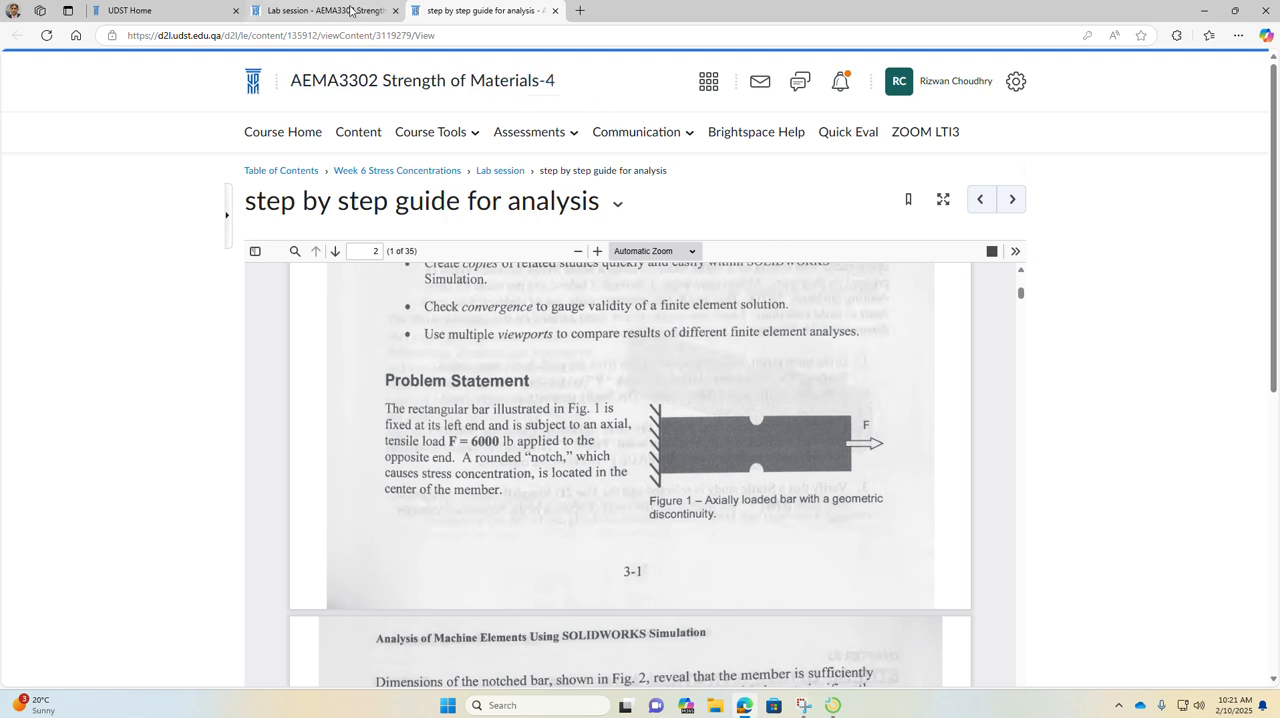
{"action": "left_click", "coordinate": [308, 9]}
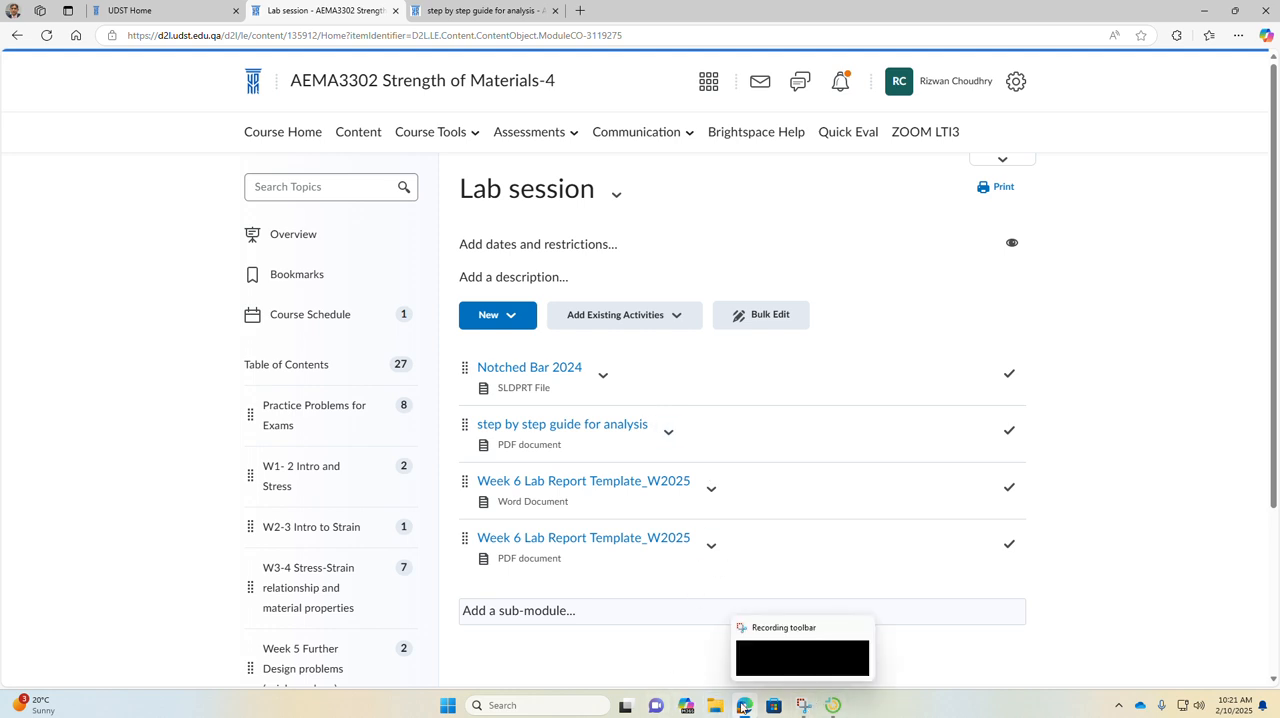
Step: Switch to the LanSchool Teacher Console, show the teacher's screen to all students in windowed mode, and move the screen settings window out of the way
{"action": "left_click", "coordinate": [847, 706]}
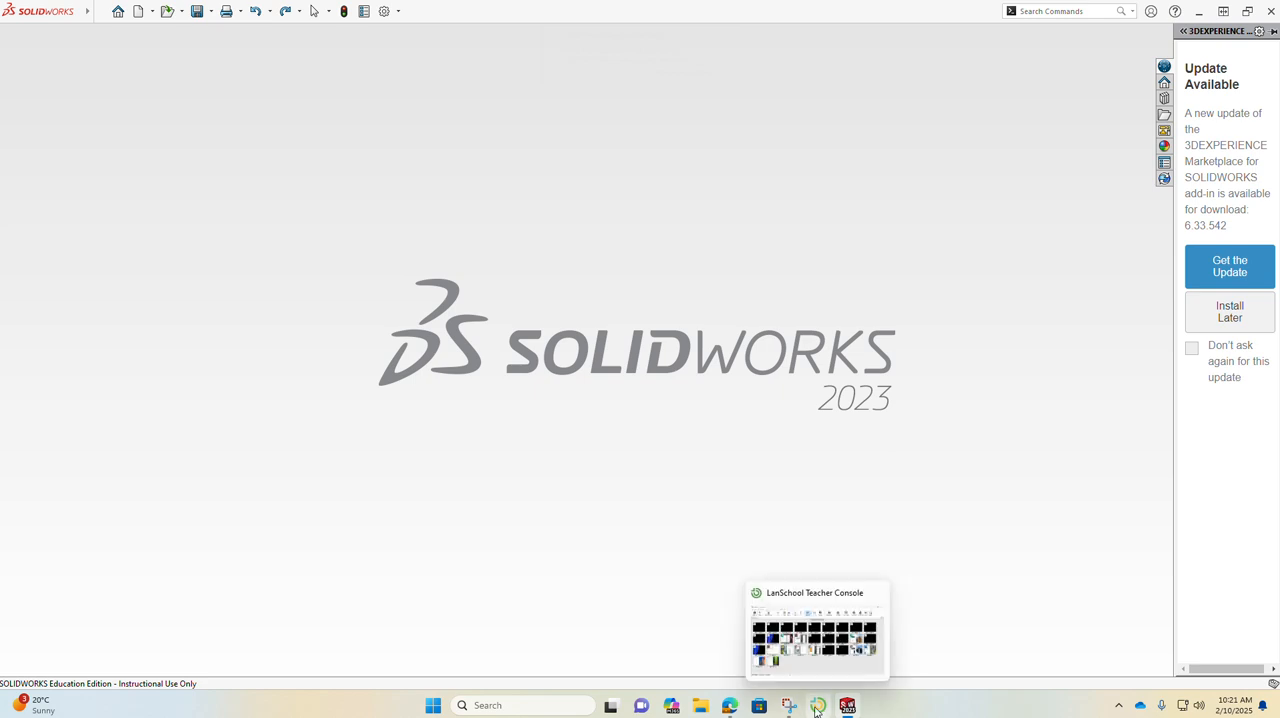
{"action": "left_click", "coordinate": [815, 630]}
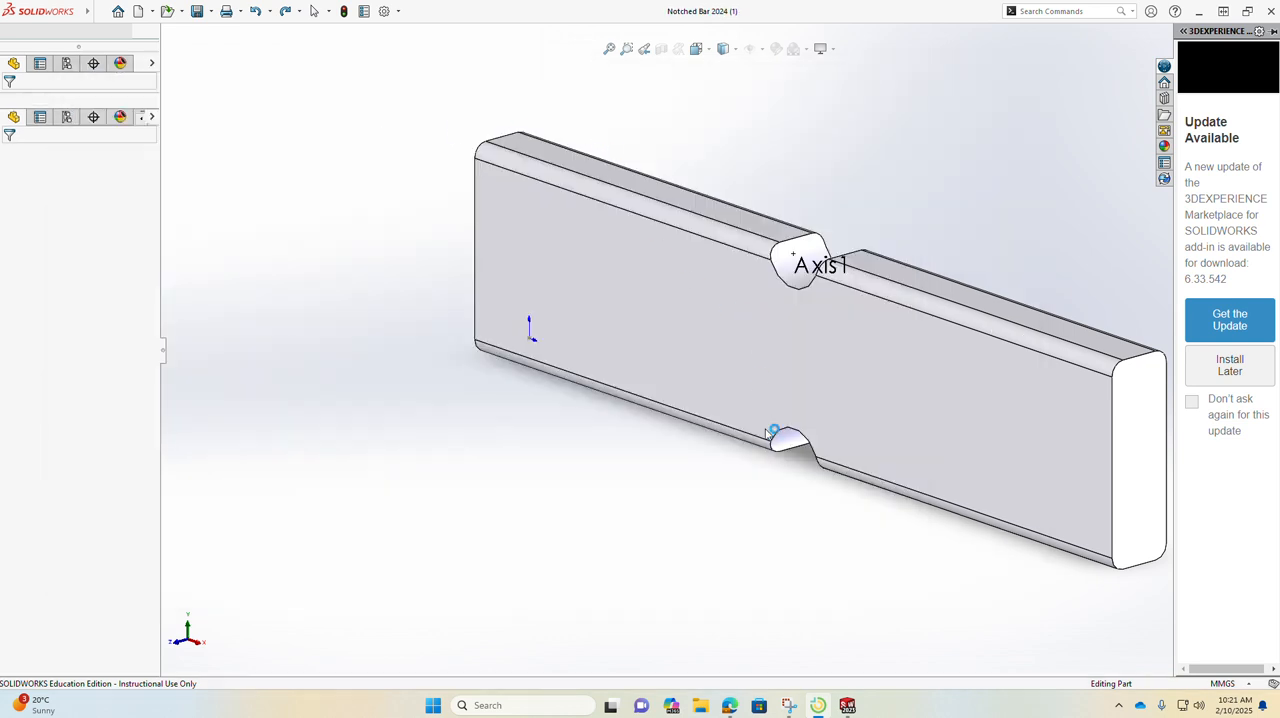
{"action": "left_click", "coordinate": [820, 705]}
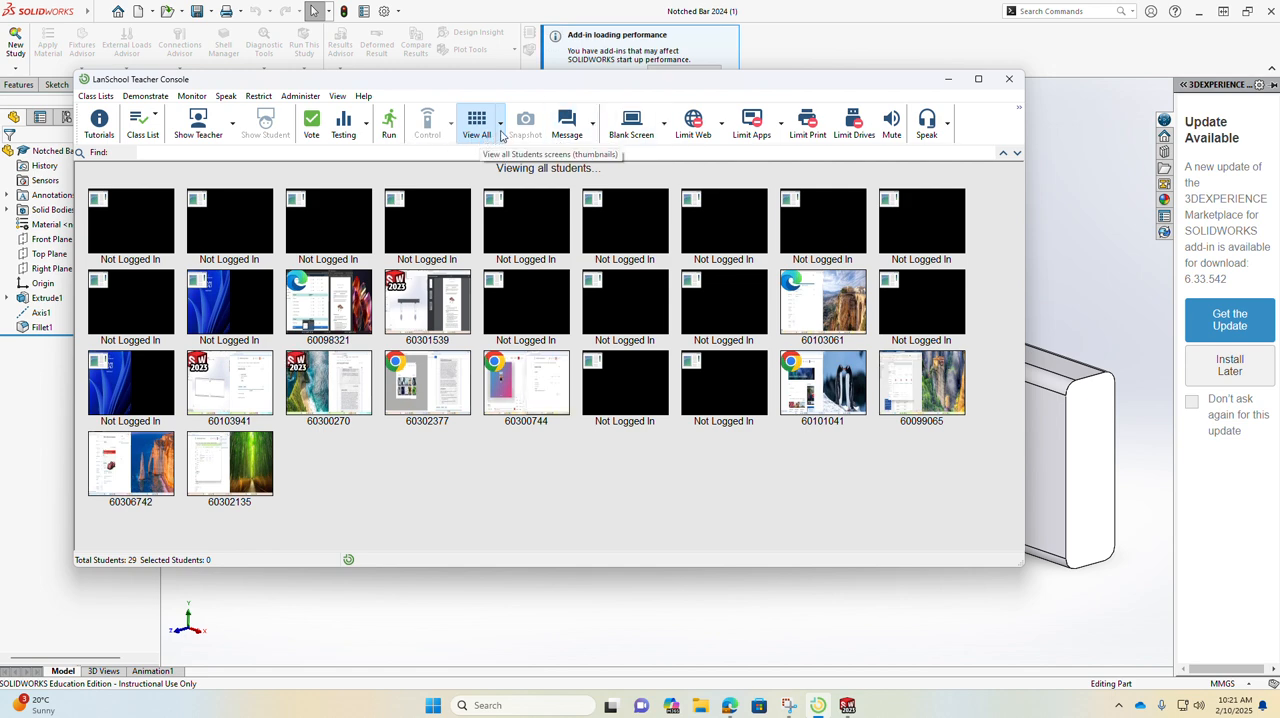
{"action": "left_click", "coordinate": [231, 124]}
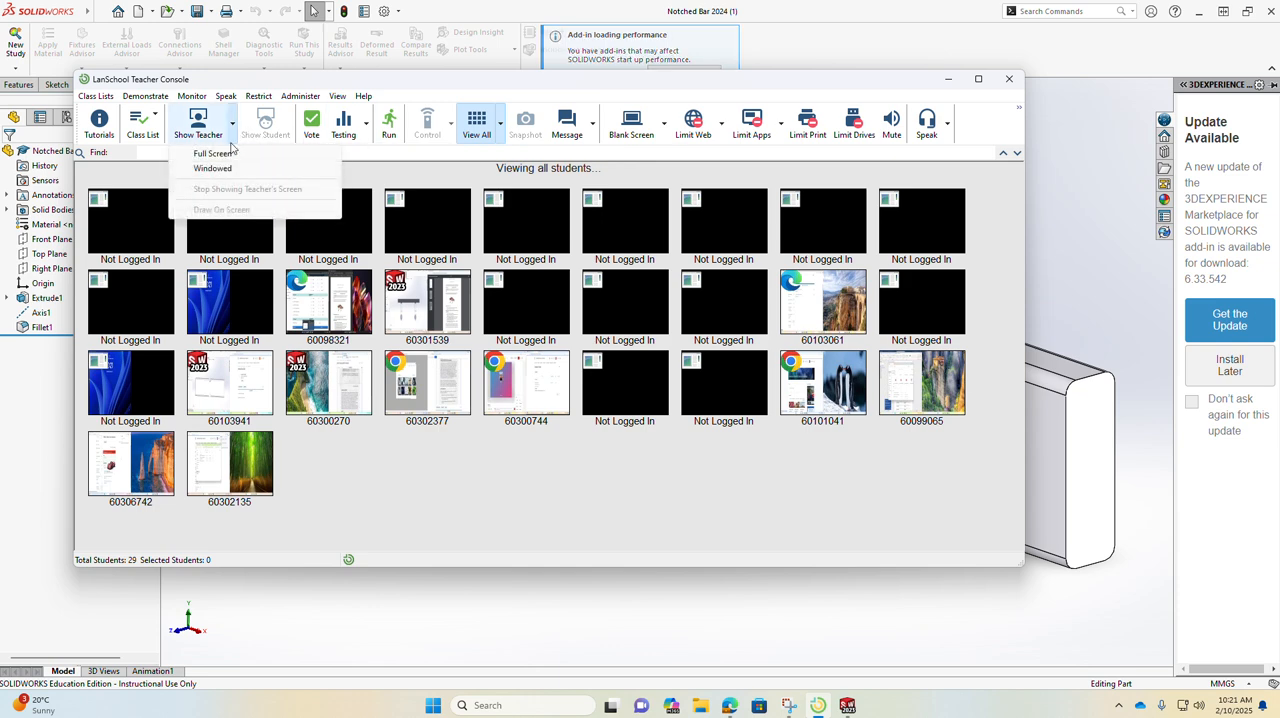
{"action": "left_click", "coordinate": [212, 168]}
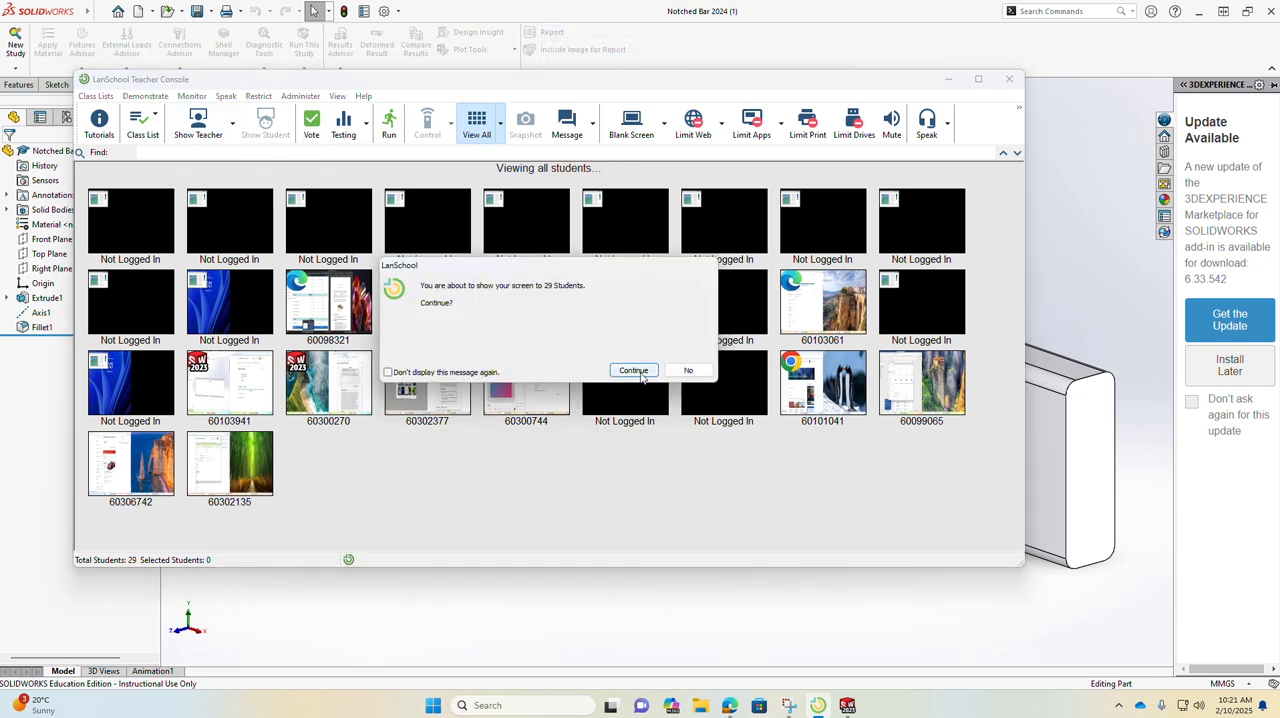
{"action": "left_click", "coordinate": [634, 371]}
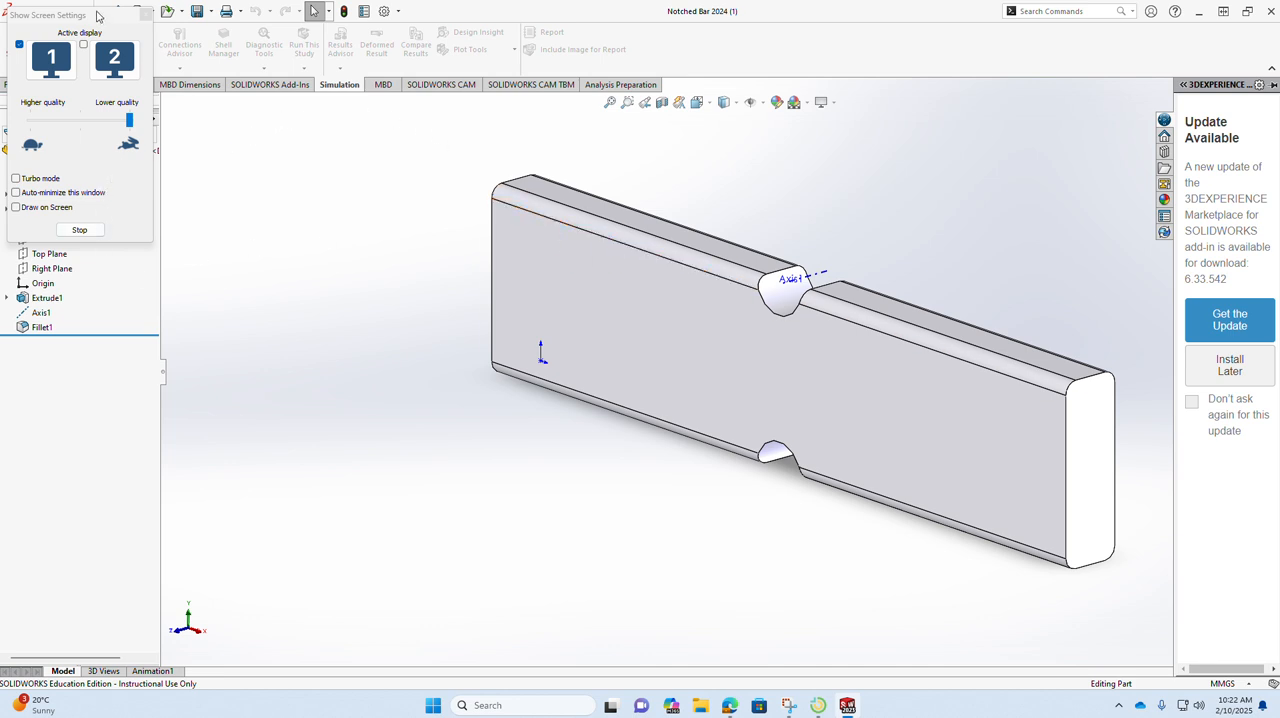
{"action": "left_click_drag", "start_coordinate": [98, 16], "coordinate": [0, 16]}
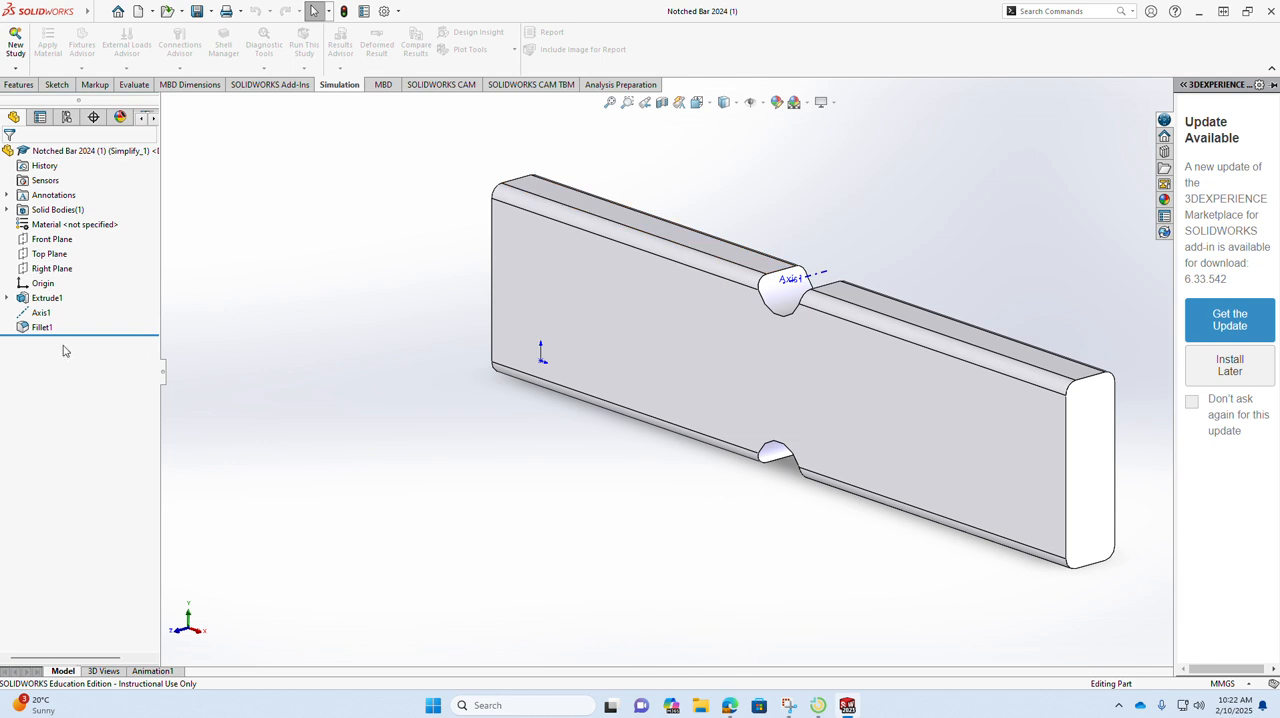
Step: Switch to the Week 6 PowerPoint lecture and review the Lab task on slide 5 and the Solution on slide 7
{"action": "scroll", "coordinate": [730, 355], "scroll_direction": "up", "scroll_amount": 2}
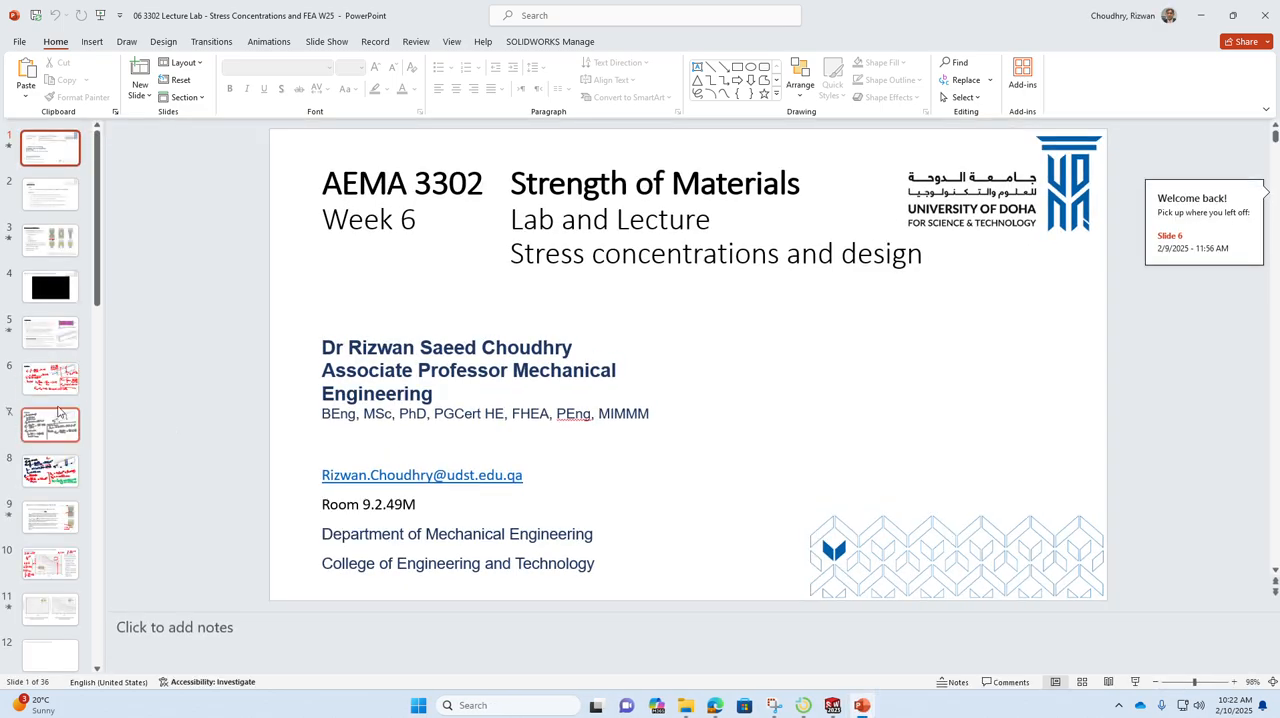
{"action": "left_click", "coordinate": [52, 325]}
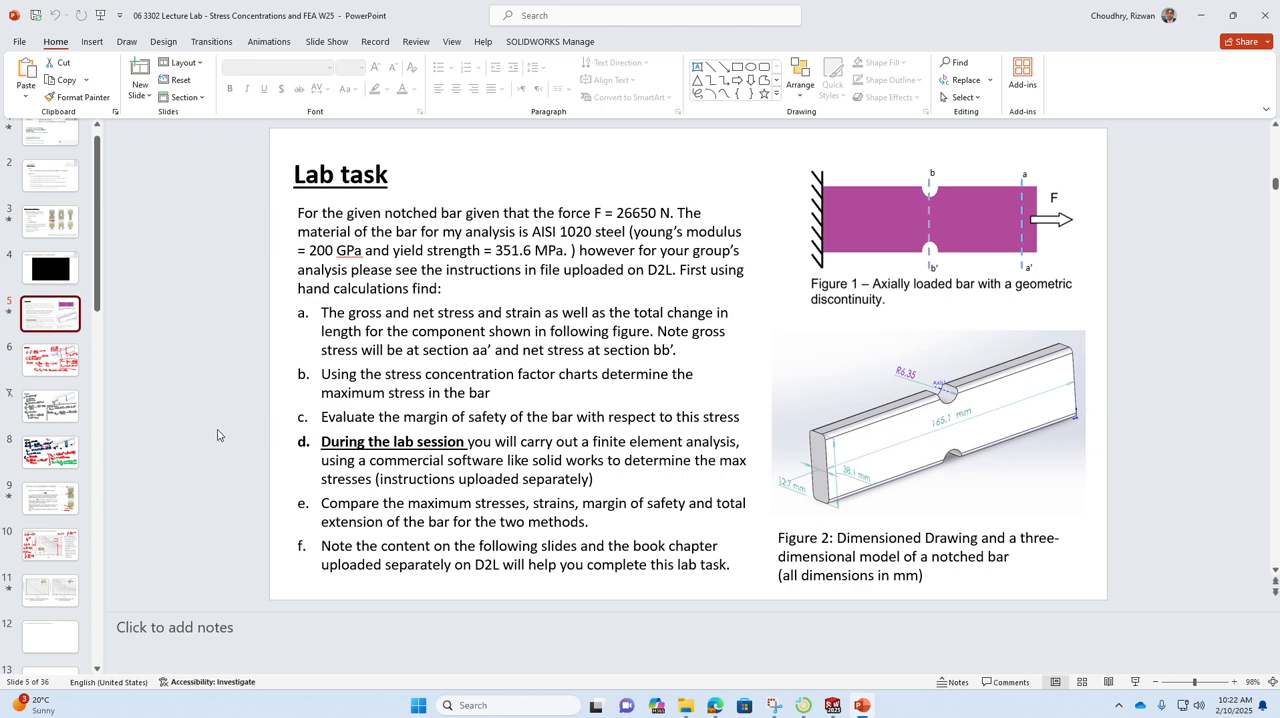
{"action": "left_click", "coordinate": [55, 415]}
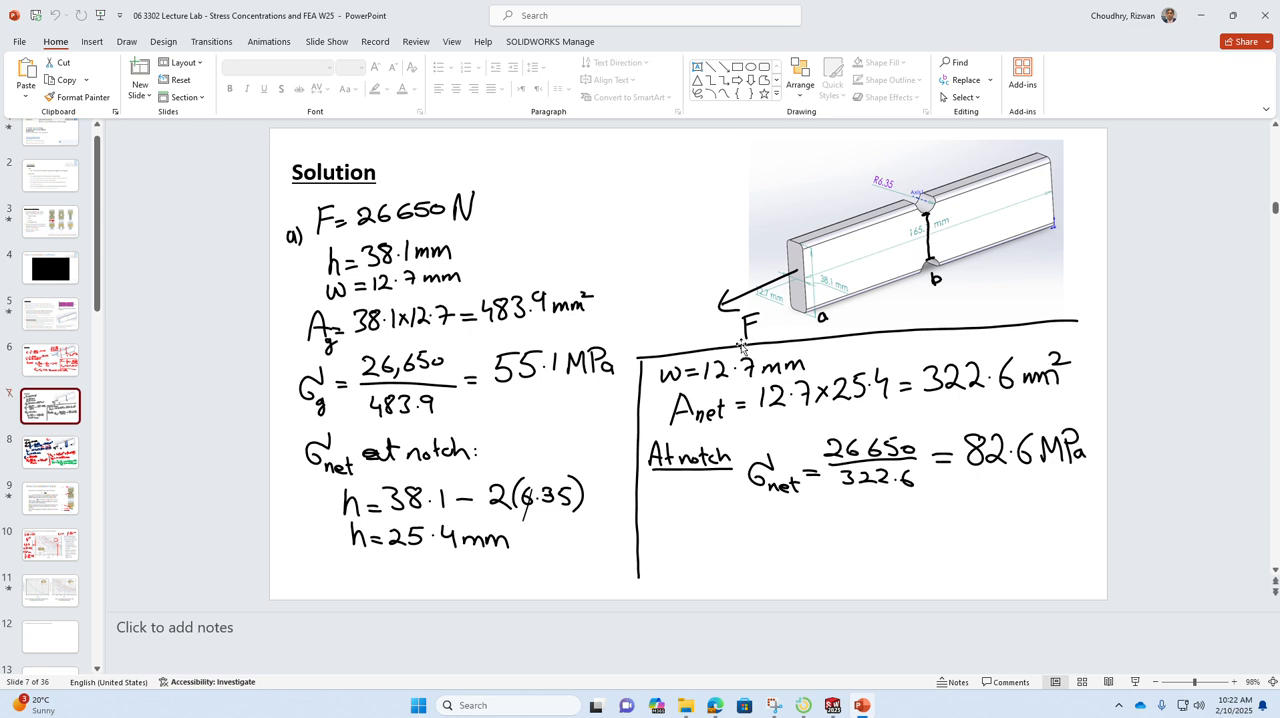
Step: Switch back to the Lab session page in the Edge browser
{"action": "mouse_move", "coordinate": [699, 706]}
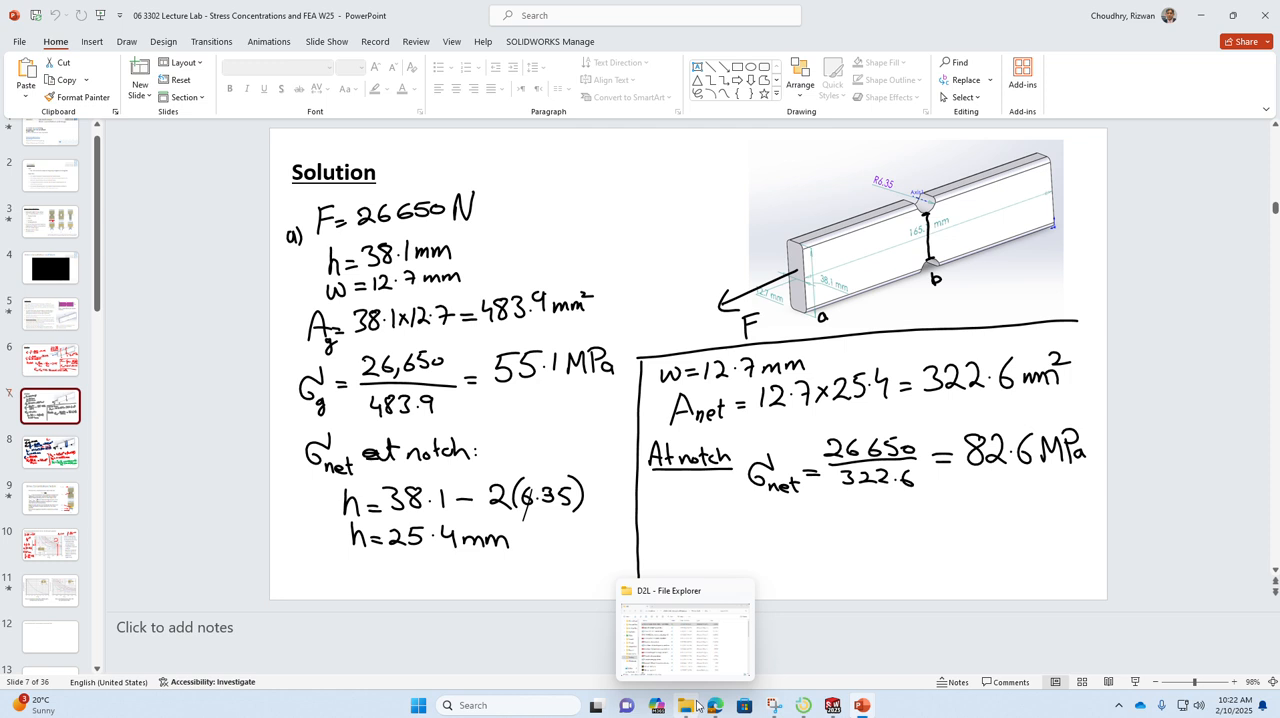
{"action": "left_click", "coordinate": [687, 706]}
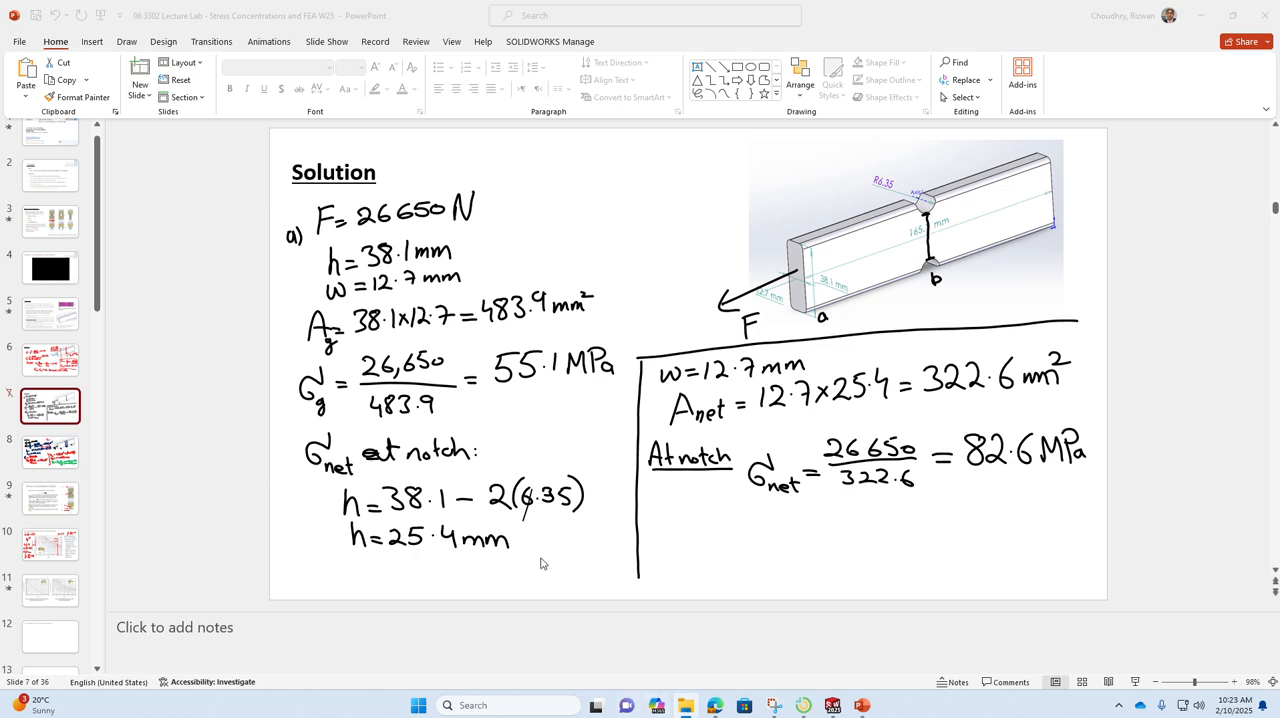
{"action": "right_click", "coordinate": [686, 708]}
{"action": "left_click", "coordinate": [864, 708]}
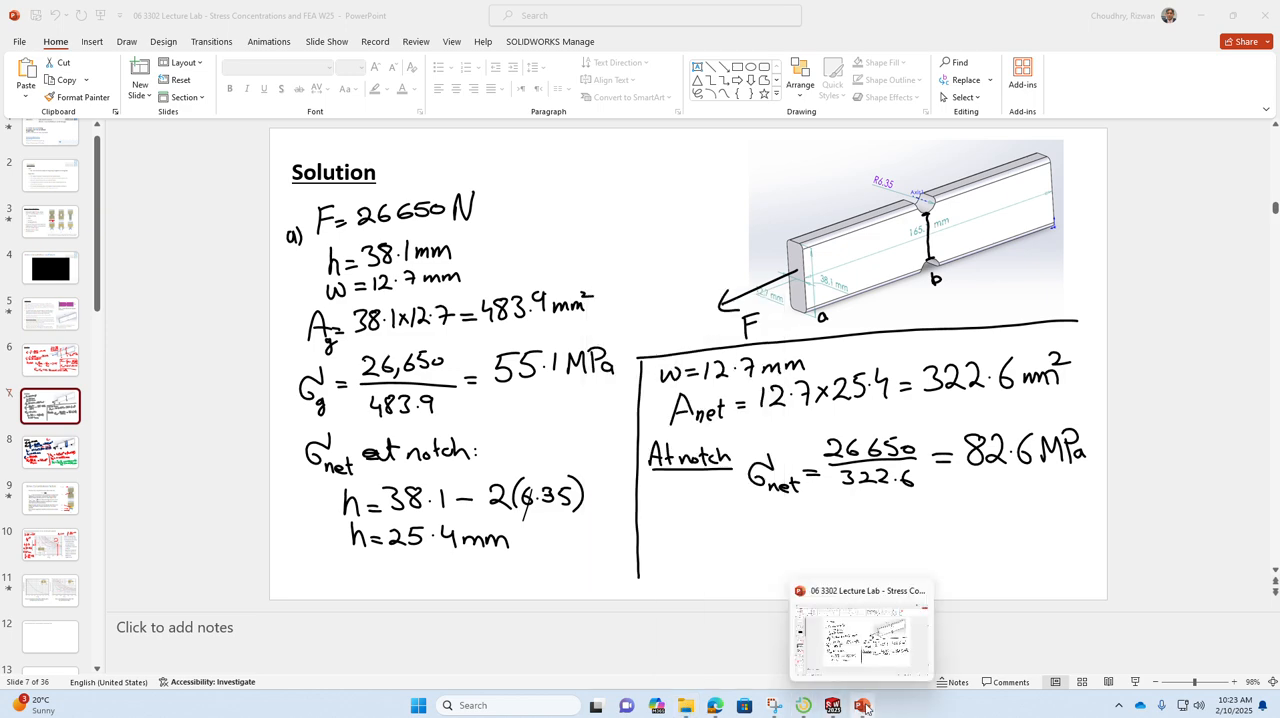
{"action": "mouse_move", "coordinate": [714, 708]}
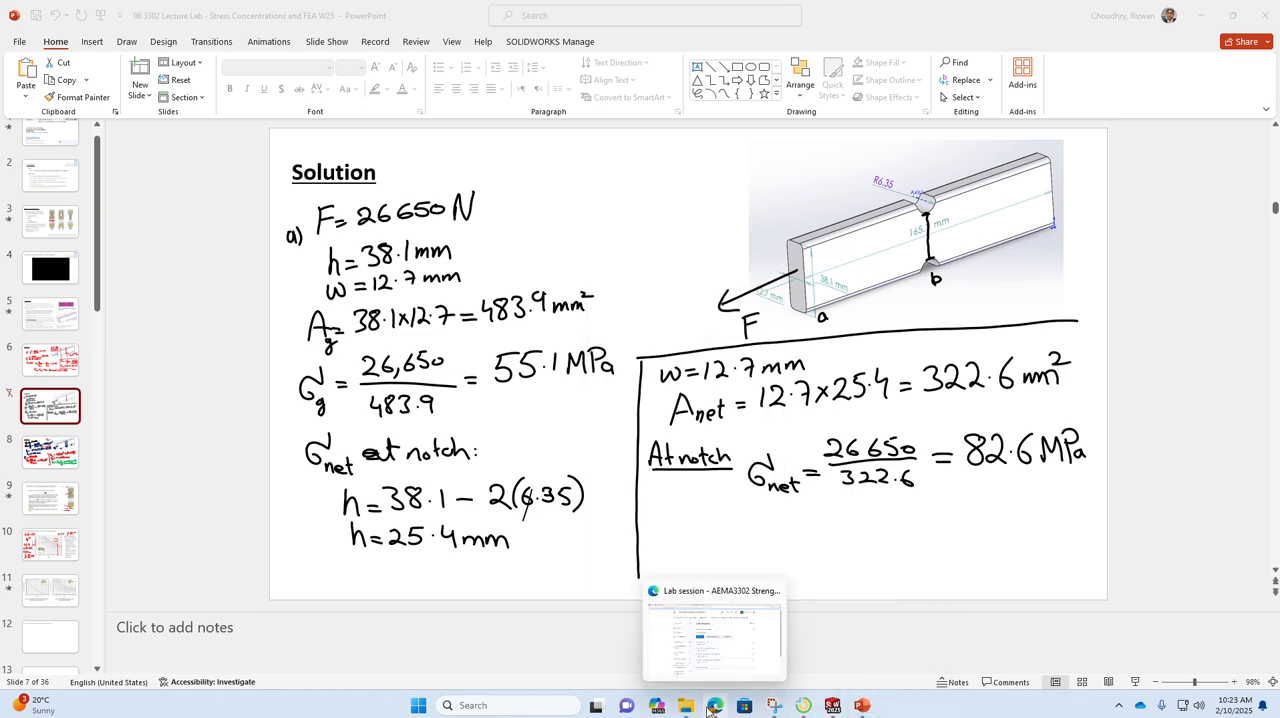
{"action": "left_click", "coordinate": [718, 672]}
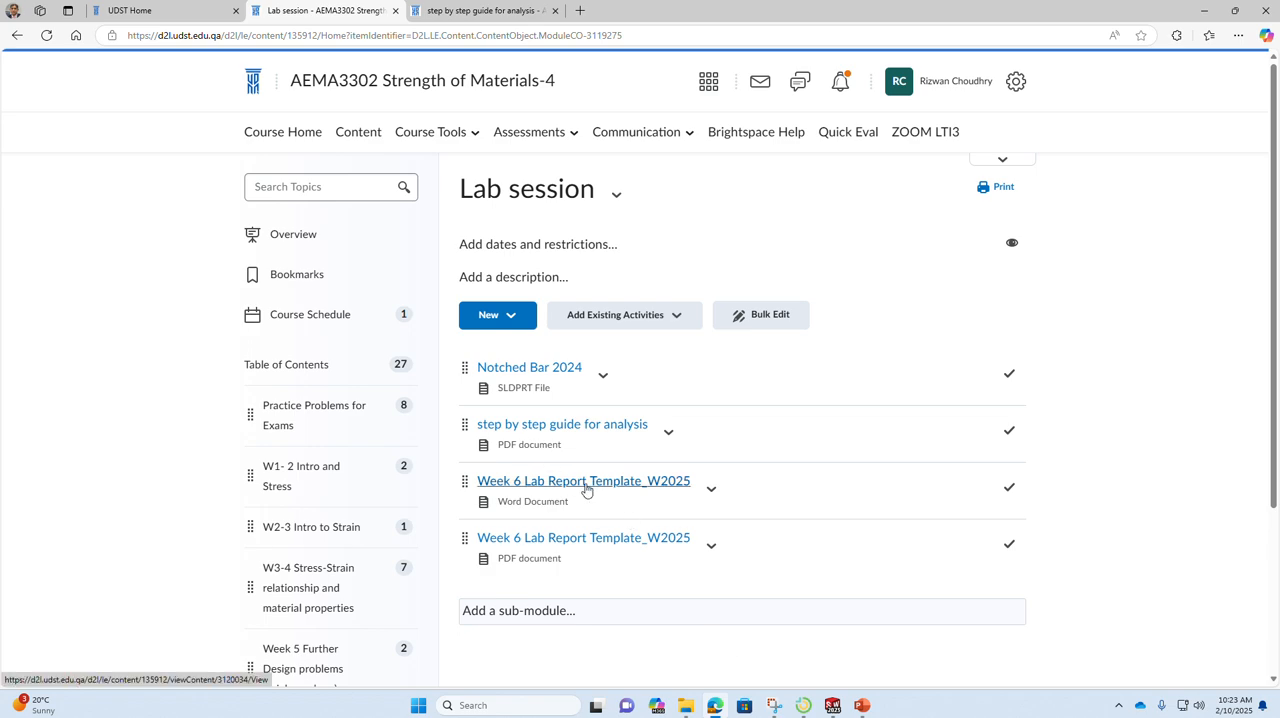
Step: Open the Week 6 Lab Report Template Word document and review its objectives, group material and force table, and equipment list
{"action": "left_click", "coordinate": [685, 488]}
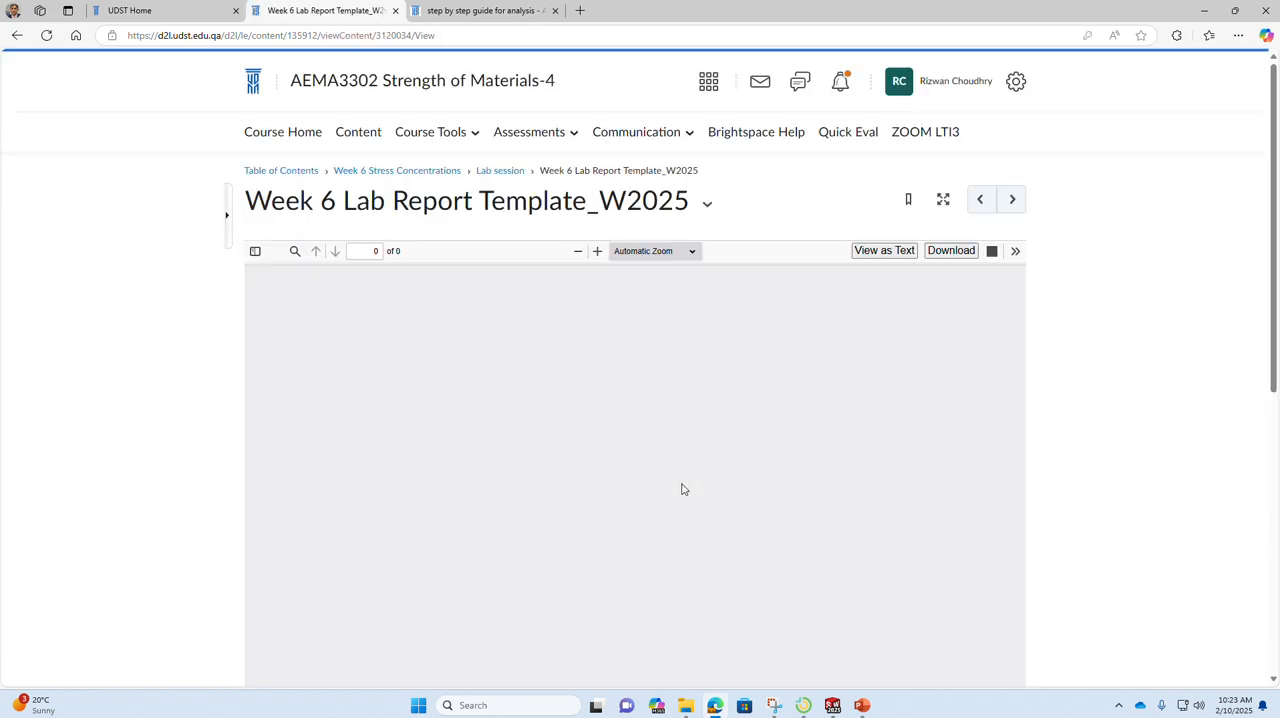
{"action": "scroll", "coordinate": [679, 490], "scroll_direction": "down", "scroll_amount": 10}
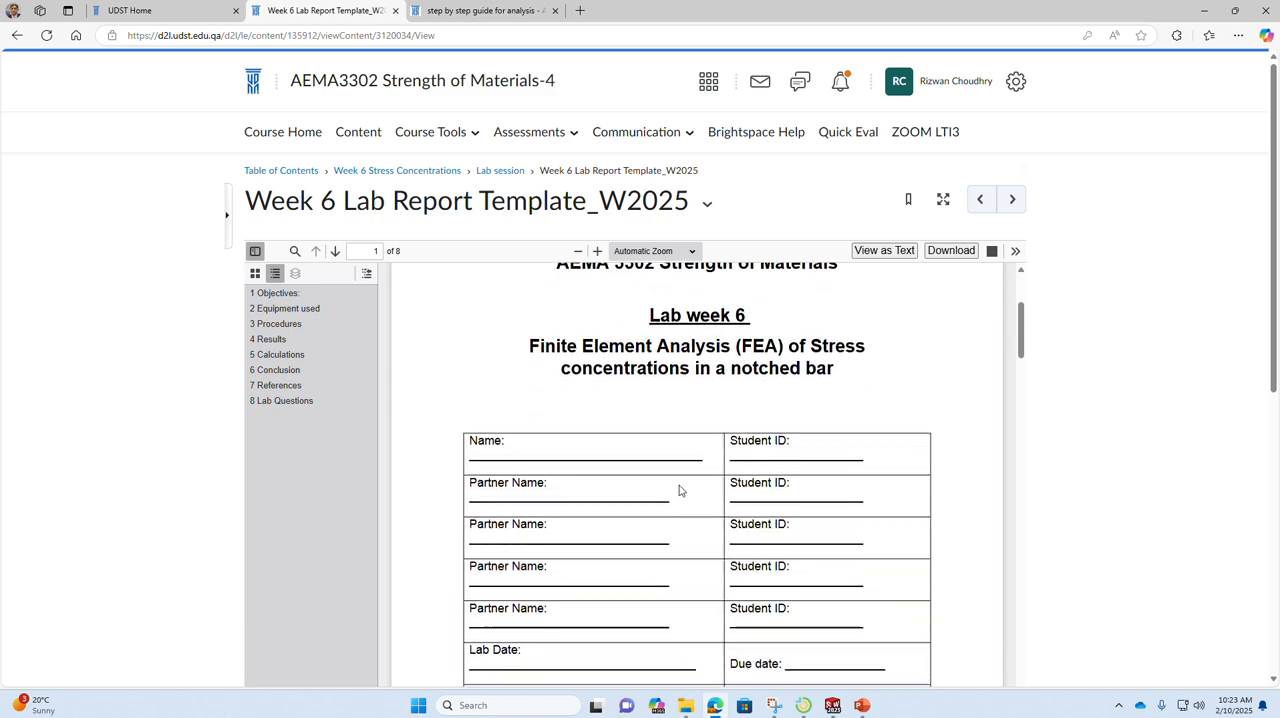
{"action": "scroll", "coordinate": [679, 490], "scroll_direction": "down", "scroll_amount": 10}
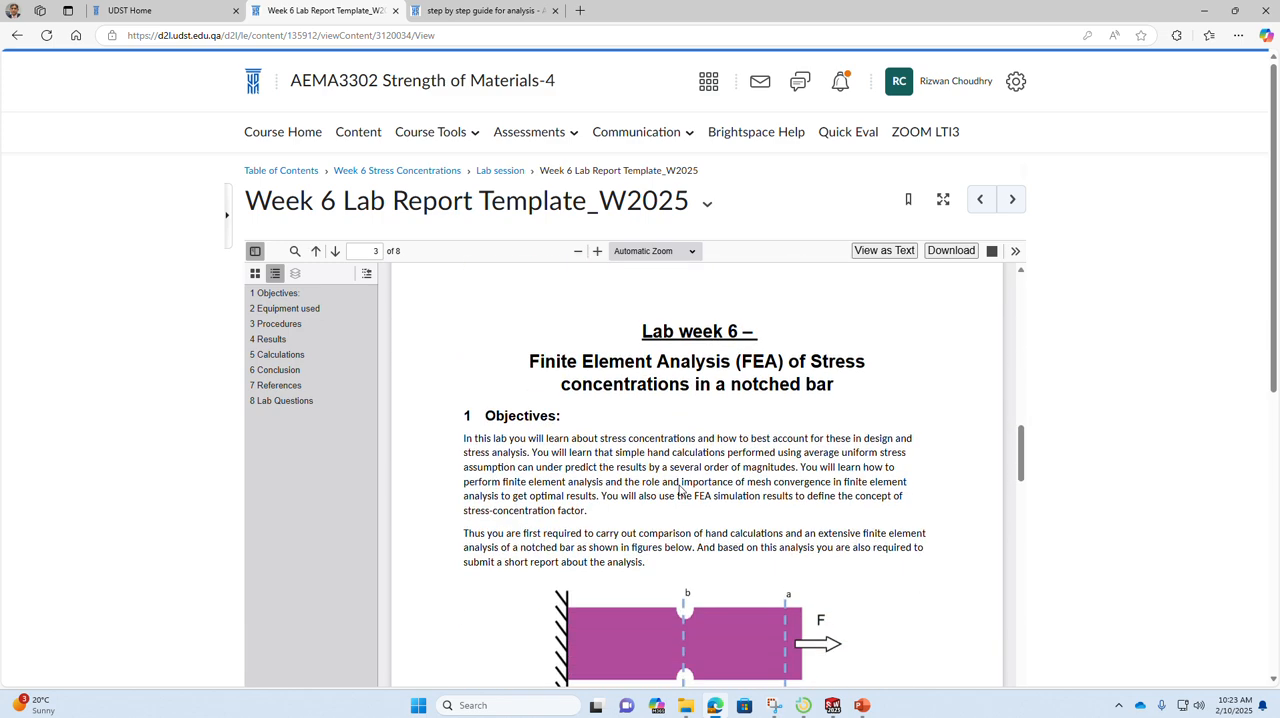
{"action": "scroll", "coordinate": [679, 490], "scroll_direction": "down", "scroll_amount": 5}
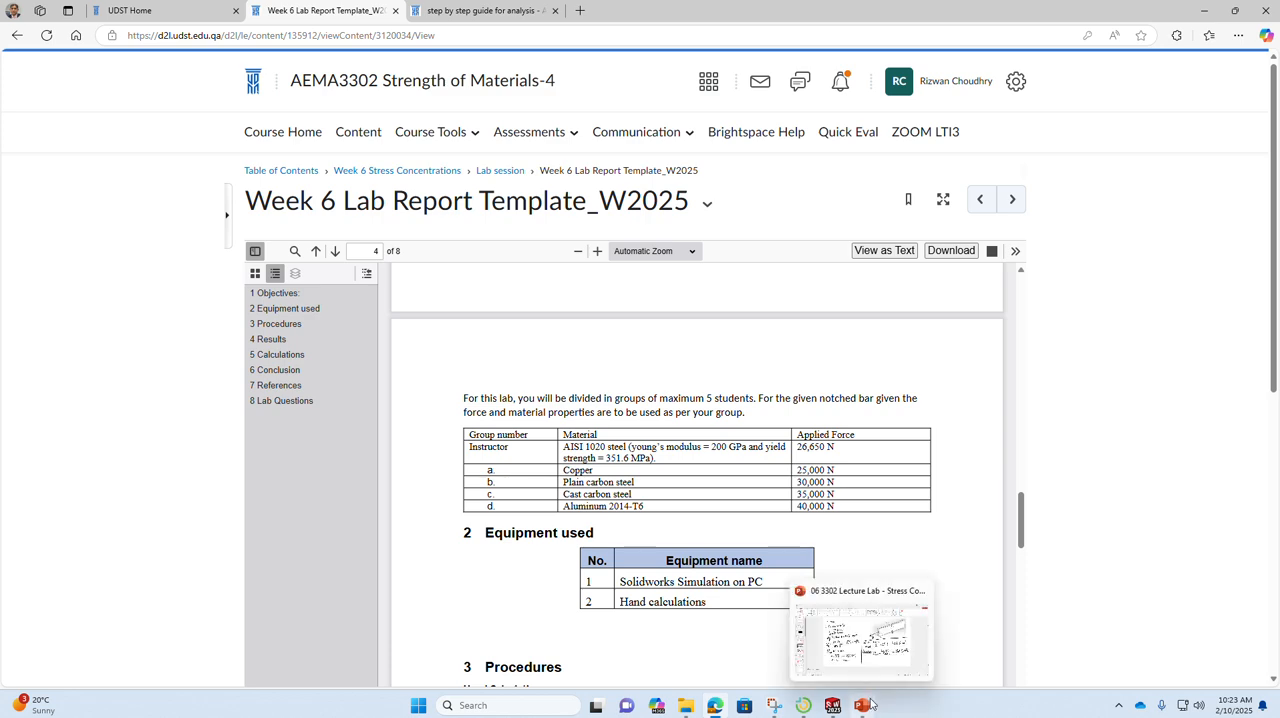
Step: Switch to the Notched Bar 2024 part in SOLIDWORKS and start a new Static simulation study
{"action": "left_click", "coordinate": [838, 706]}
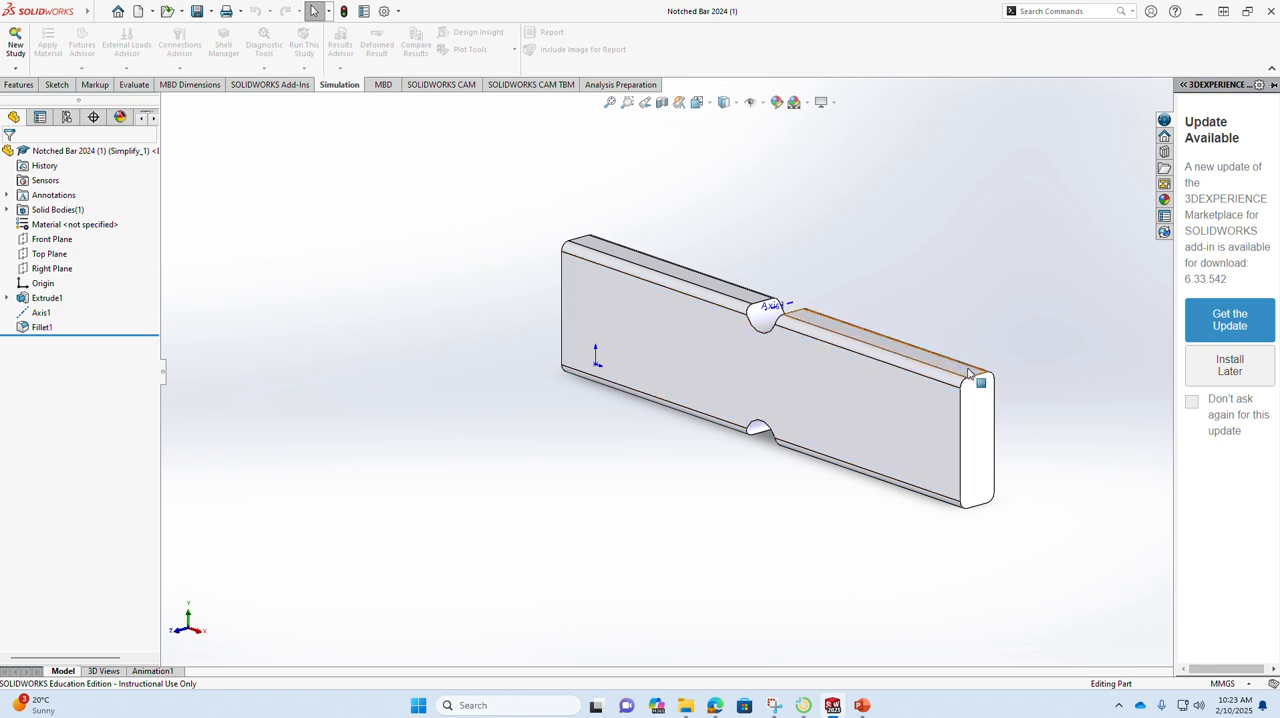
{"action": "scroll", "coordinate": [1006, 380], "scroll_direction": "up", "scroll_amount": 1}
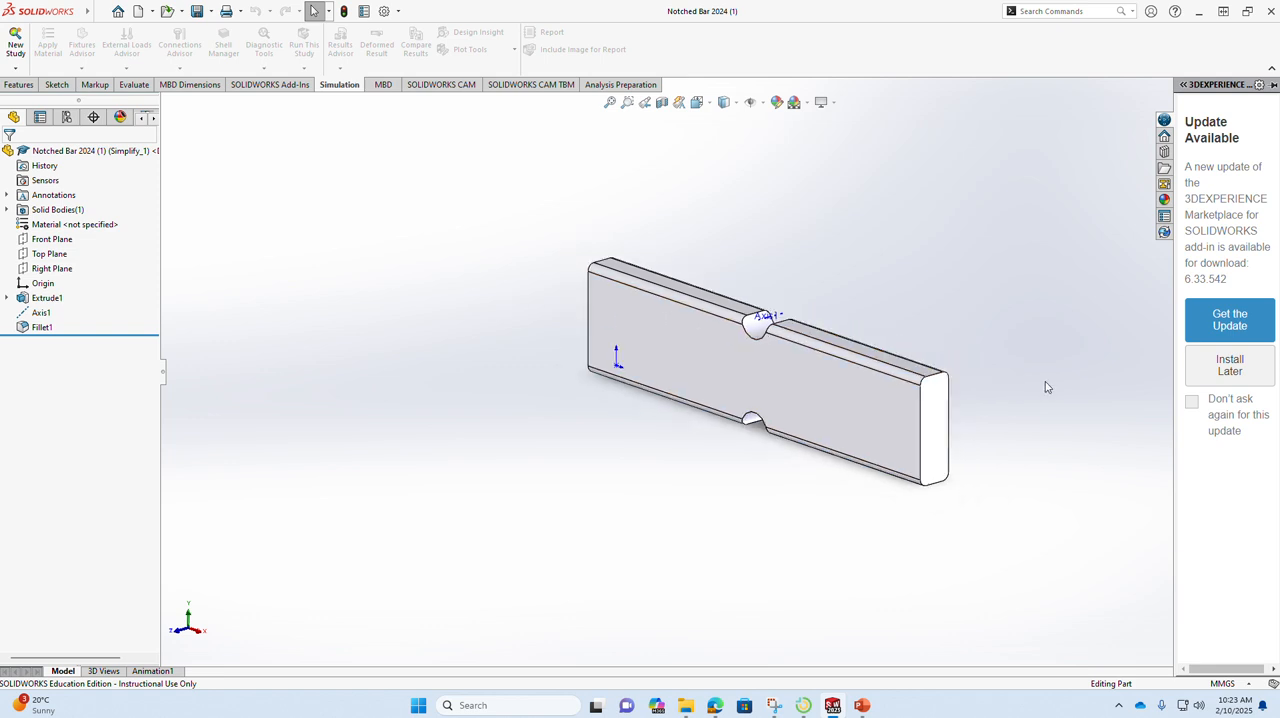
{"action": "scroll", "coordinate": [1045, 381], "scroll_direction": "down", "scroll_amount": 2}
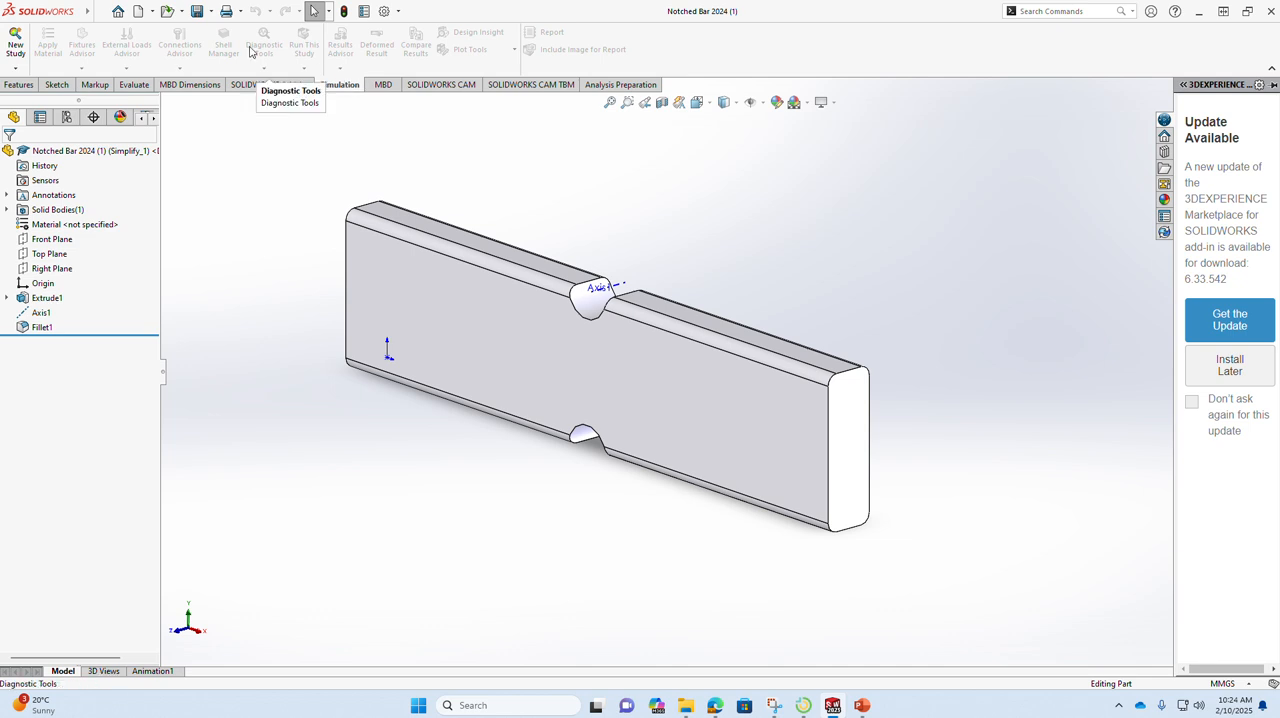
{"action": "left_click", "coordinate": [330, 86]}
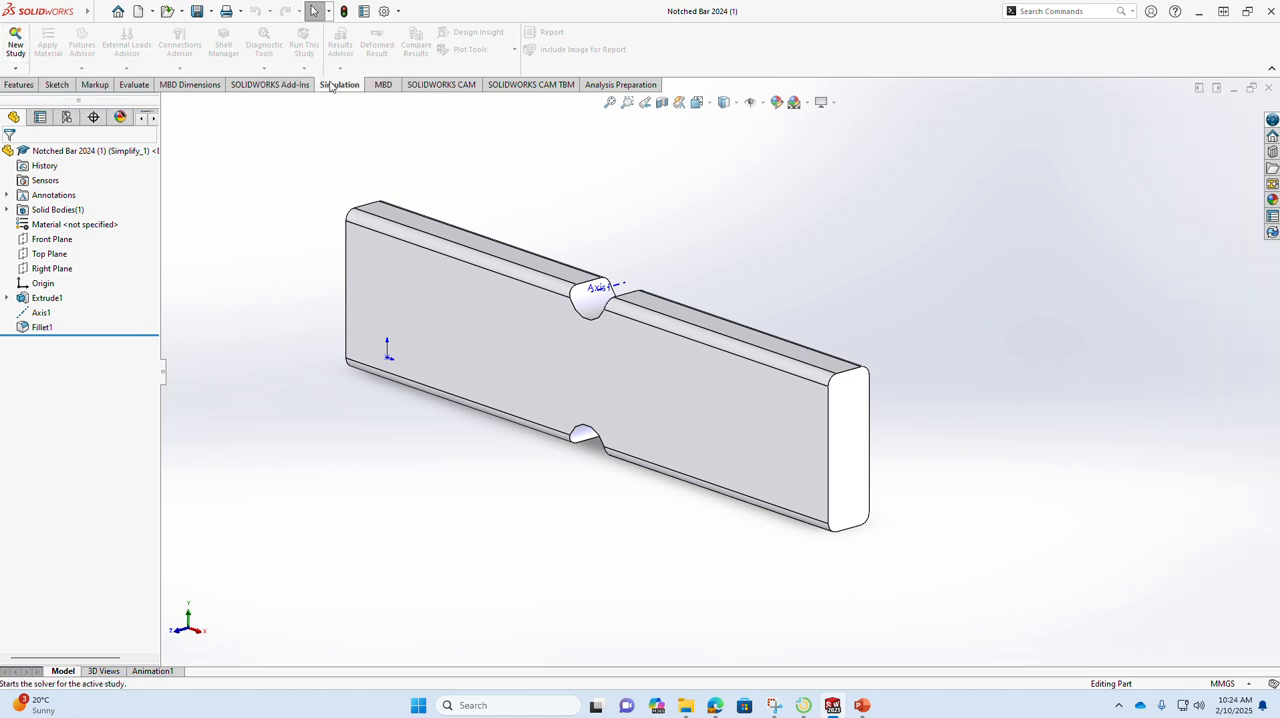
{"action": "left_click", "coordinate": [15, 40]}
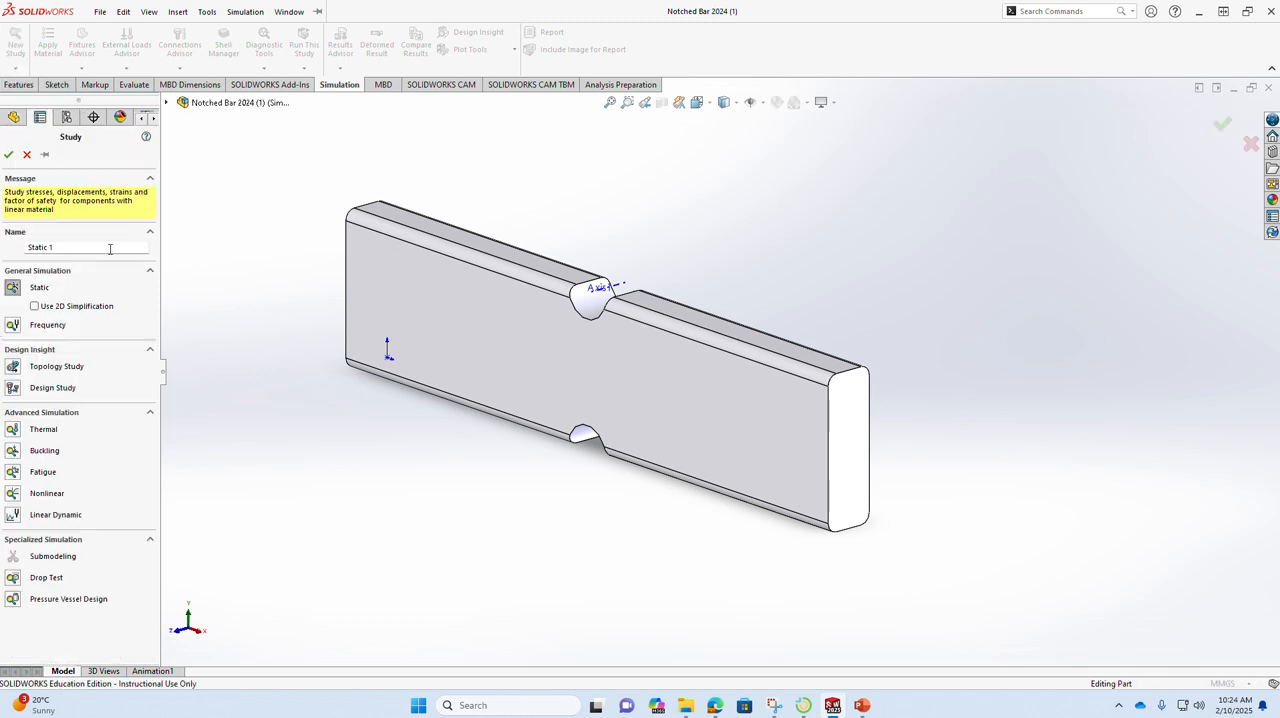
{"action": "left_click_drag", "start_coordinate": [112, 248], "coordinate": [4, 251]}
Step: Switch to the step by step guide in Edge and read the Create a Static Analysis instructions for the study name and settings
{"action": "mouse_move", "coordinate": [712, 708]}
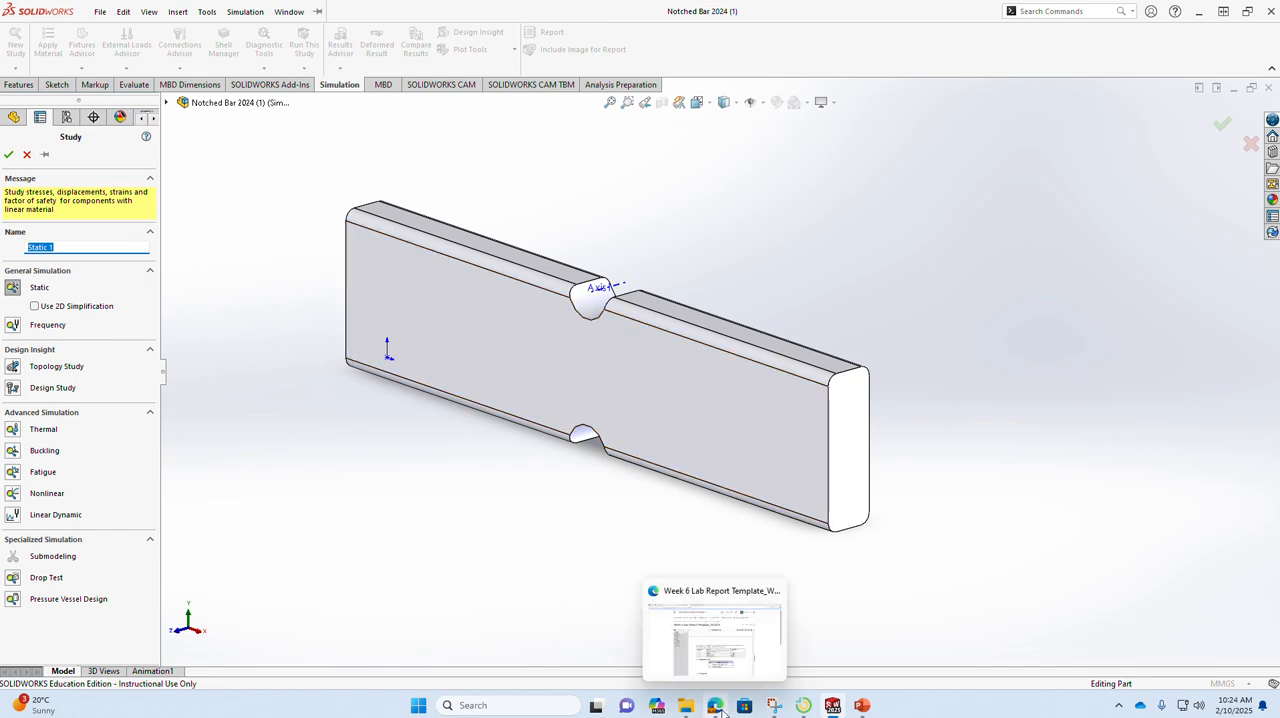
{"action": "left_click", "coordinate": [738, 625]}
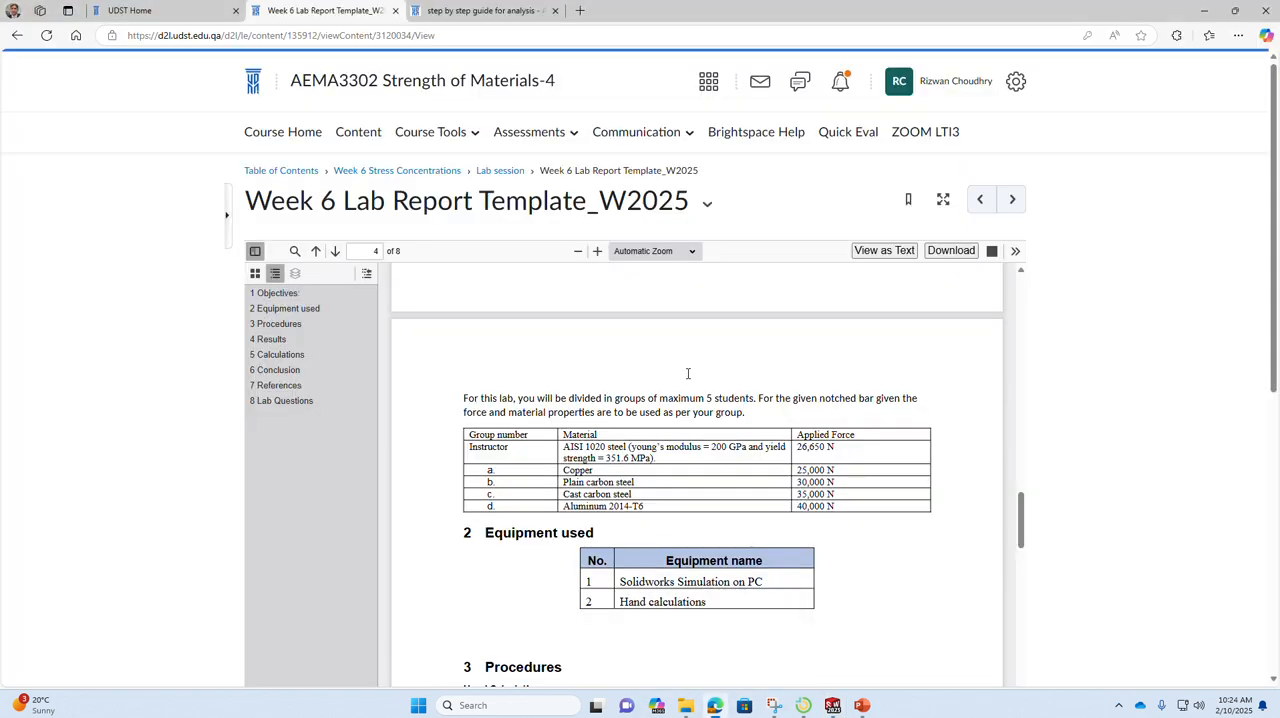
{"action": "left_click", "coordinate": [498, 11]}
{"action": "scroll", "coordinate": [597, 400], "scroll_direction": "down", "scroll_amount": 3}
{"action": "scroll", "coordinate": [597, 406], "scroll_direction": "down", "scroll_amount": 10}
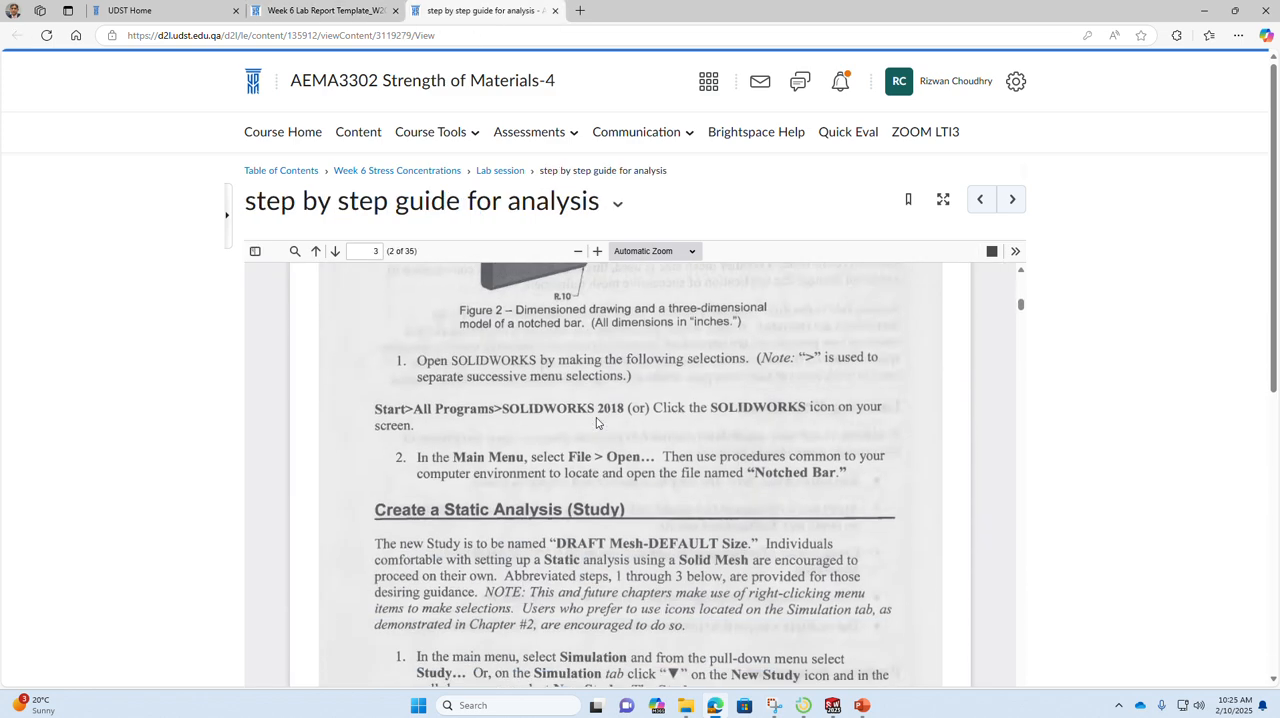
{"action": "scroll", "coordinate": [597, 425], "scroll_direction": "down", "scroll_amount": 1}
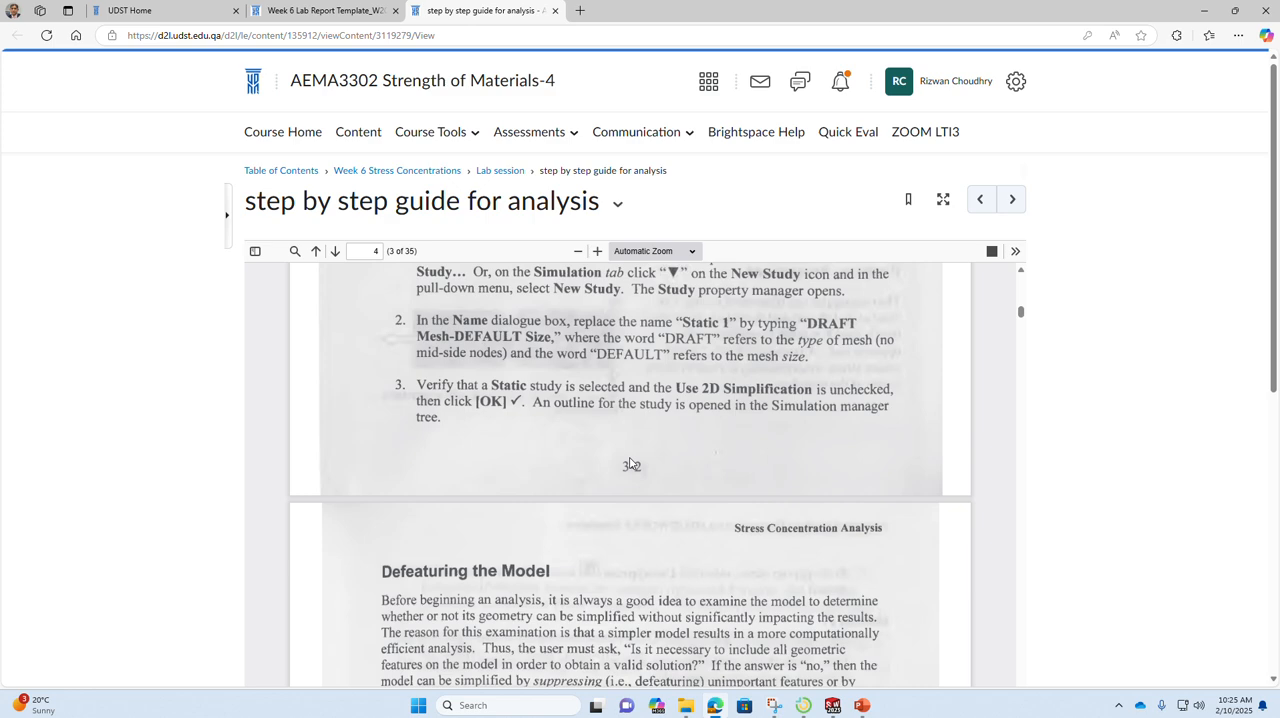
{"action": "key", "text": "ctrl+shift+Tab"}
{"action": "key", "text": "ctrl+Tab"}
Step: Return to SOLIDWORKS and name the new static study "Draft Mesh-Default Size"
{"action": "left_click", "coordinate": [835, 707]}
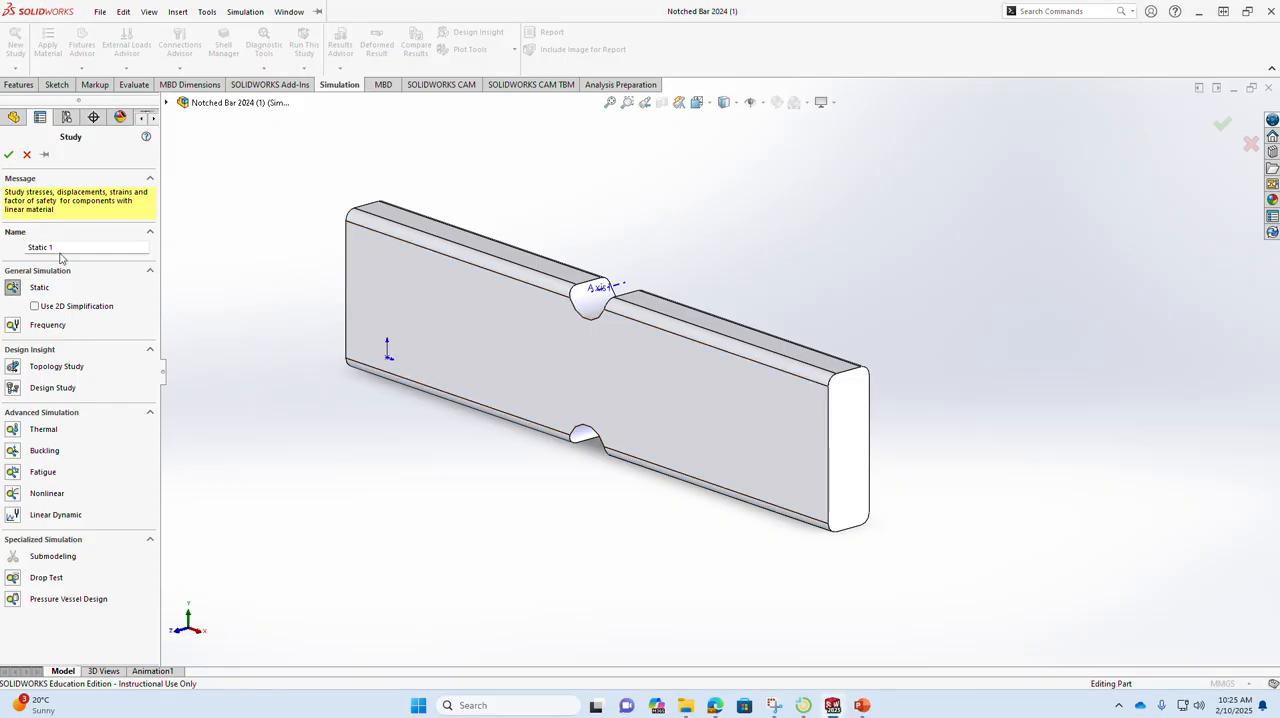
{"action": "left_click_drag", "start_coordinate": [60, 248], "coordinate": [3, 240]}
{"action": "type", "text": "Draft Mesh Default Size"}
{"action": "double_click", "coordinate": [71, 248]}
{"action": "left_click", "coordinate": [71, 248]}
{"action": "key", "text": "BackSpace"}
{"action": "type", "text": "-"}
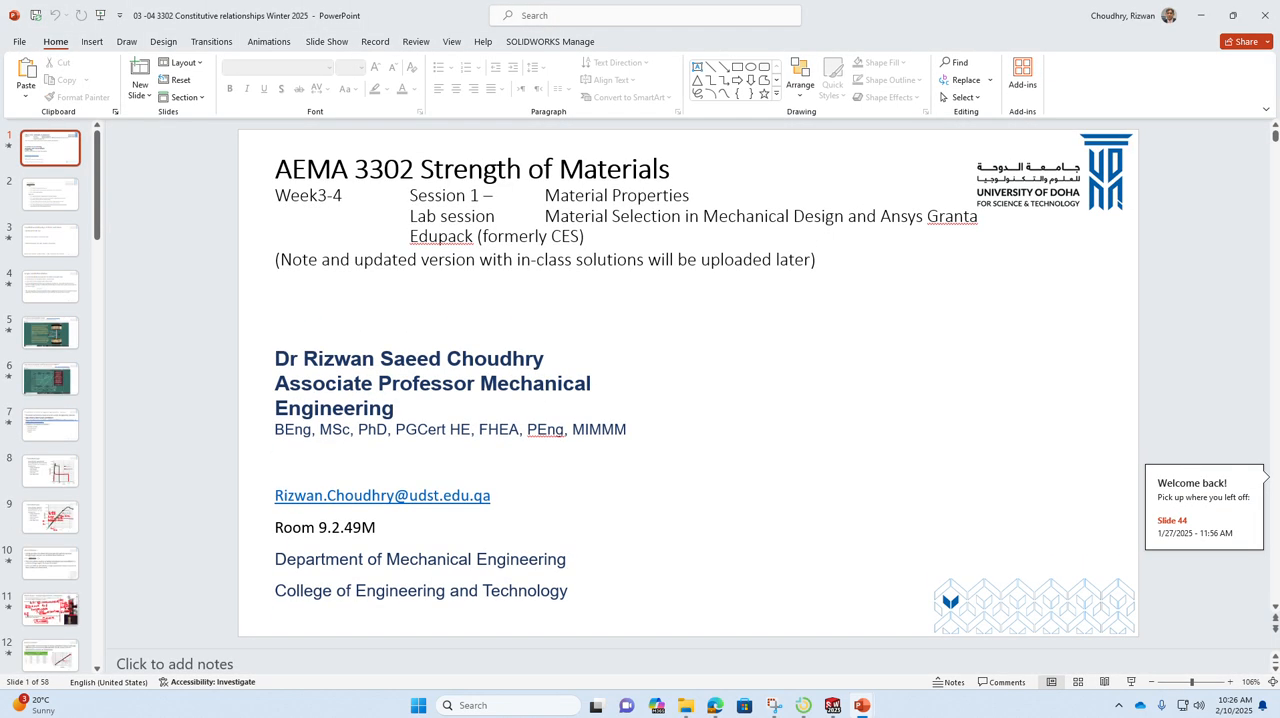
Step: Look through the slides of the Week 3-4 Constitutive relationships presentation in PowerPoint and close it
{"action": "left_click", "coordinate": [97, 340]}
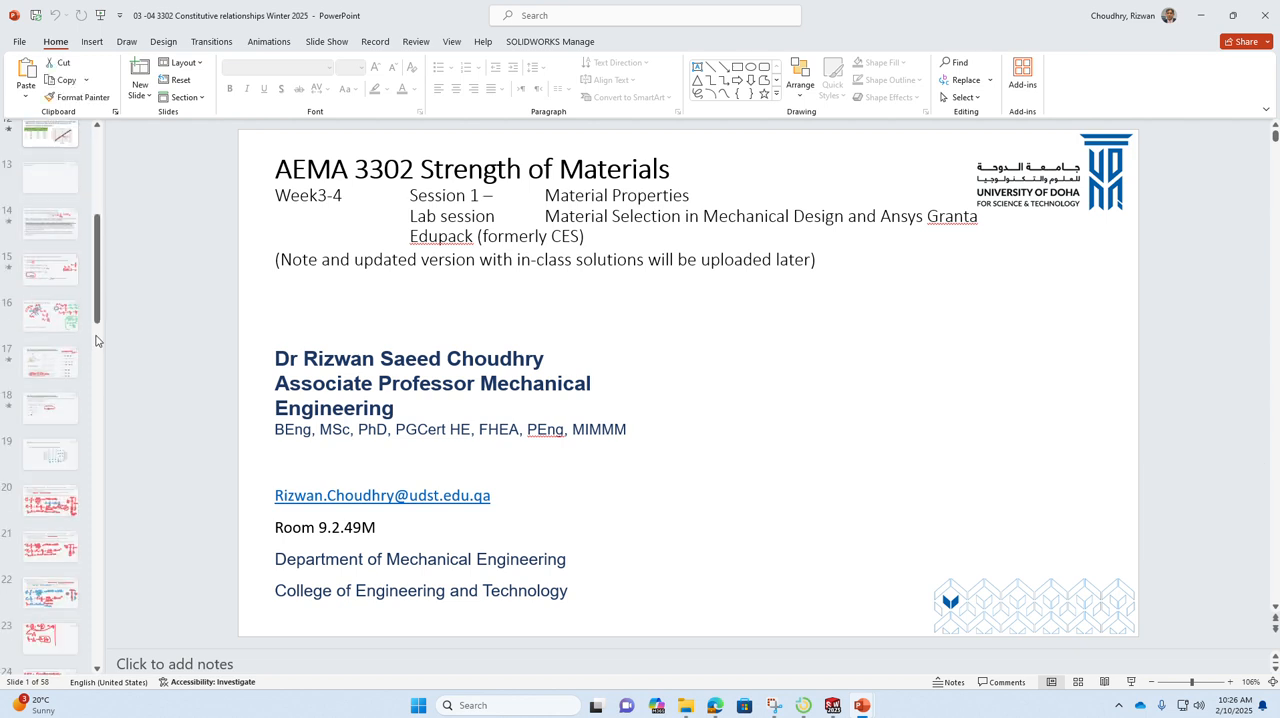
{"action": "left_click_drag", "start_coordinate": [98, 340], "coordinate": [98, 655]}
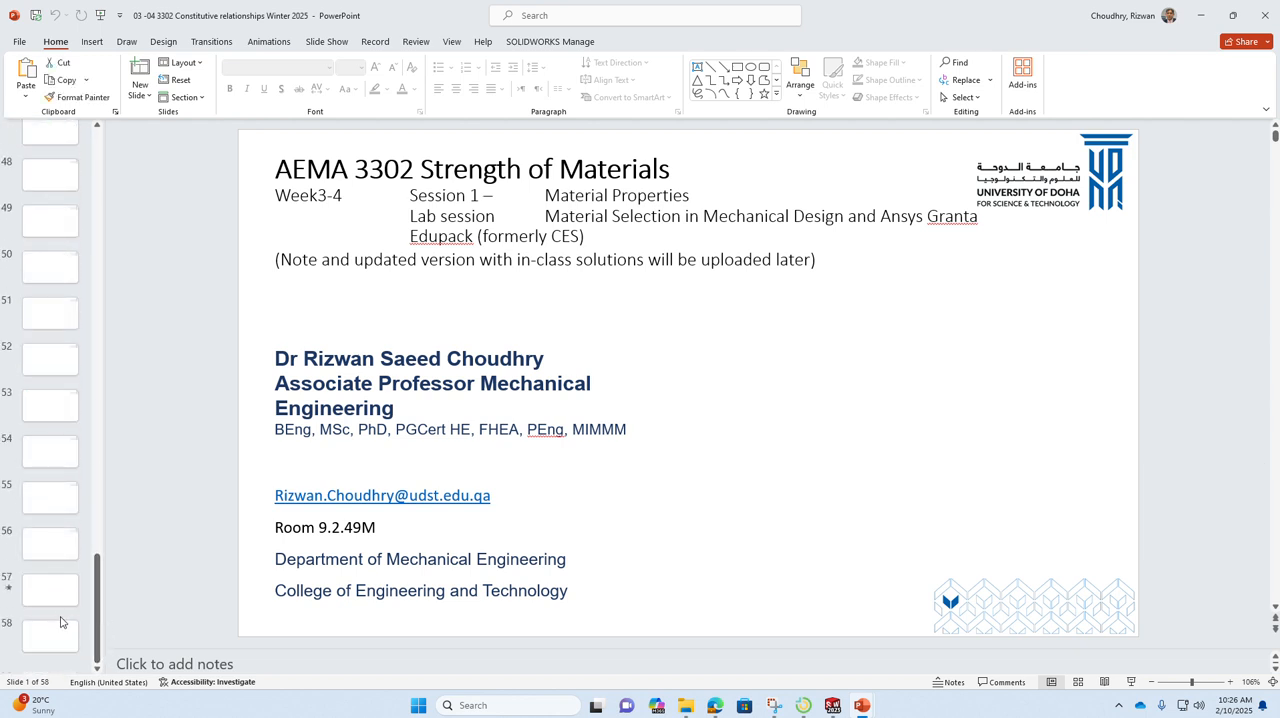
{"action": "scroll", "coordinate": [60, 622], "scroll_direction": "up", "scroll_amount": 1}
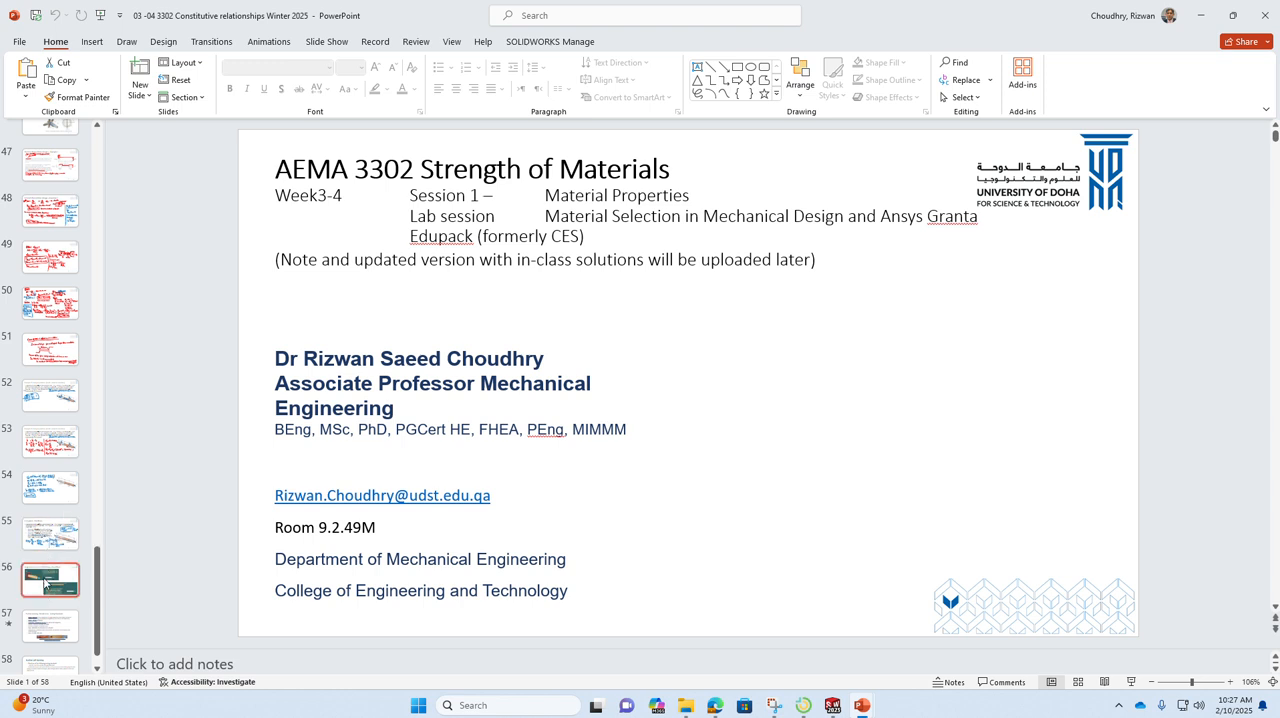
{"action": "scroll", "coordinate": [46, 556], "scroll_direction": "down", "scroll_amount": 1}
{"action": "scroll", "coordinate": [47, 556], "scroll_direction": "up", "scroll_amount": 10}
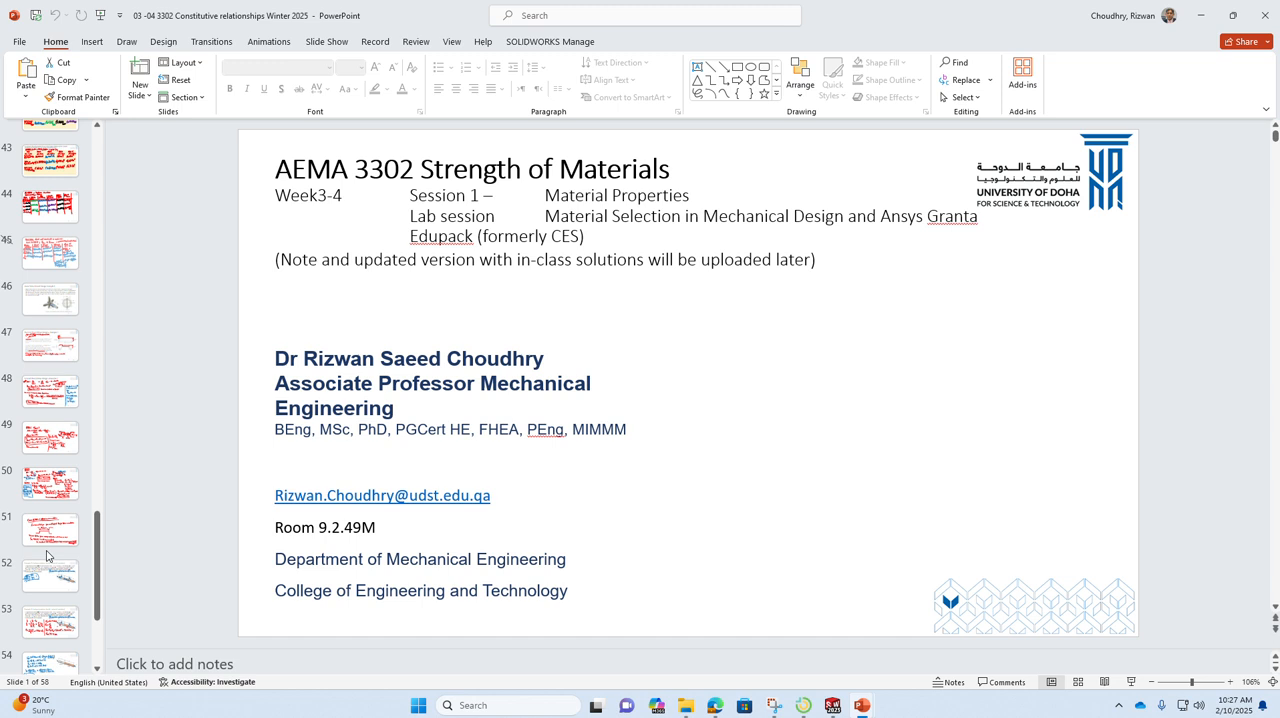
{"action": "left_click_drag", "start_coordinate": [97, 519], "coordinate": [97, 374]}
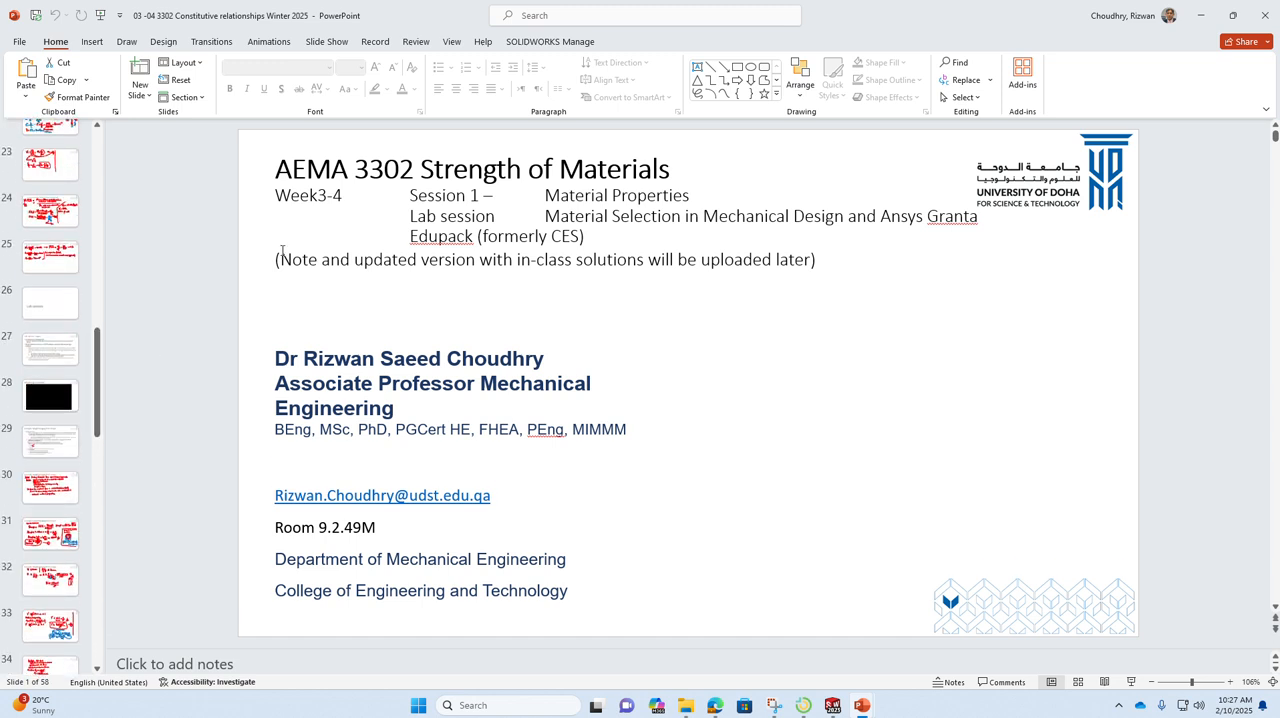
{"action": "left_click", "coordinate": [1257, 15]}
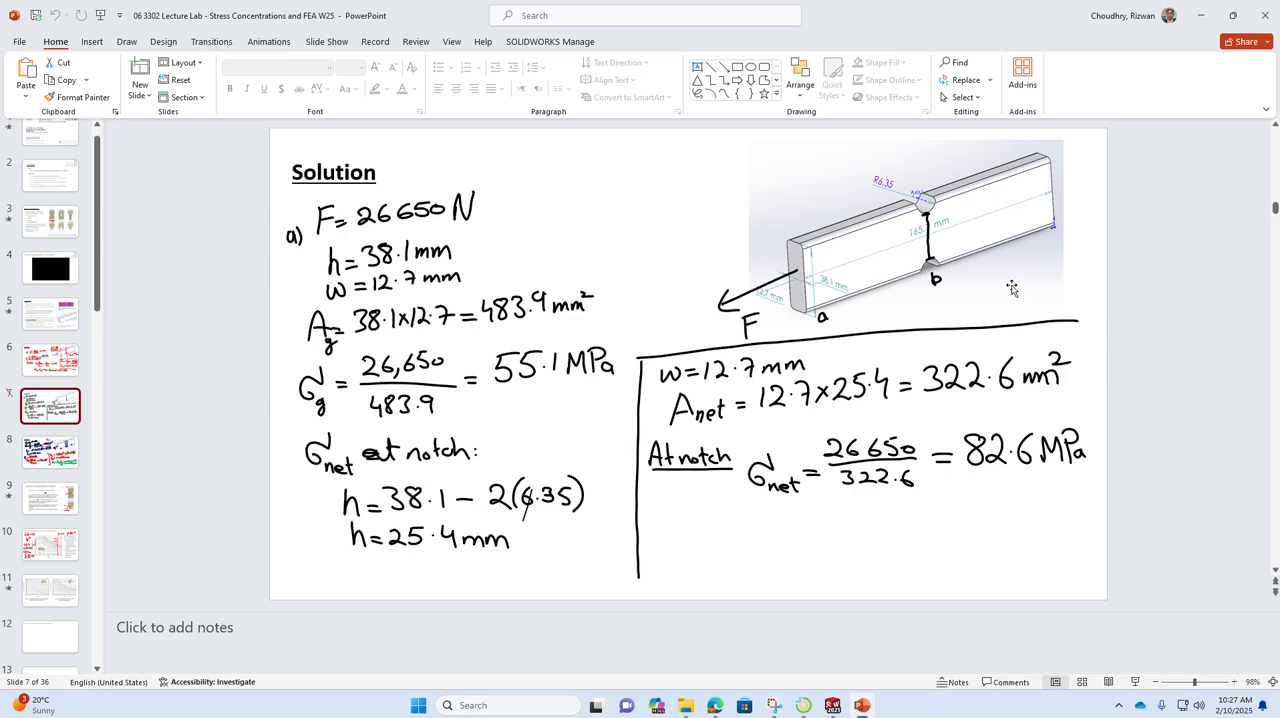
Step: Switch back to SOLIDWORKS and create the Draft Mesh-Default Size study as defined
{"action": "left_click", "coordinate": [836, 706]}
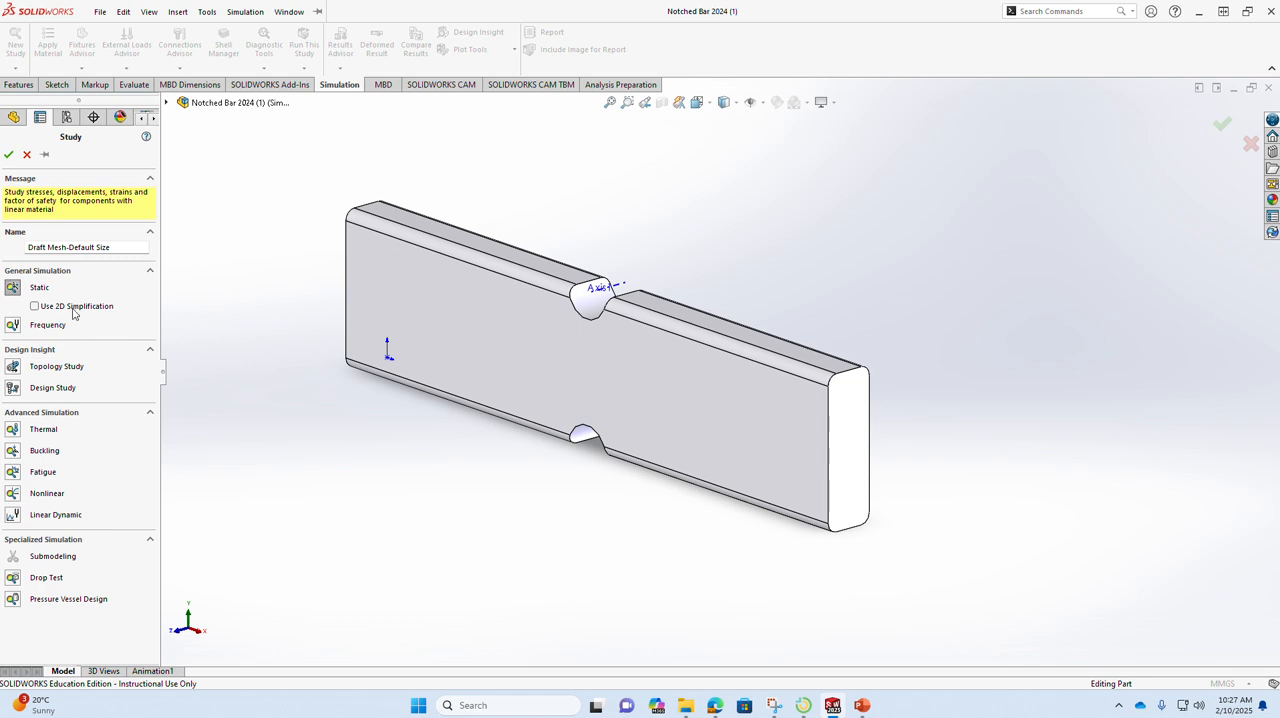
{"action": "left_click", "coordinate": [8, 154]}
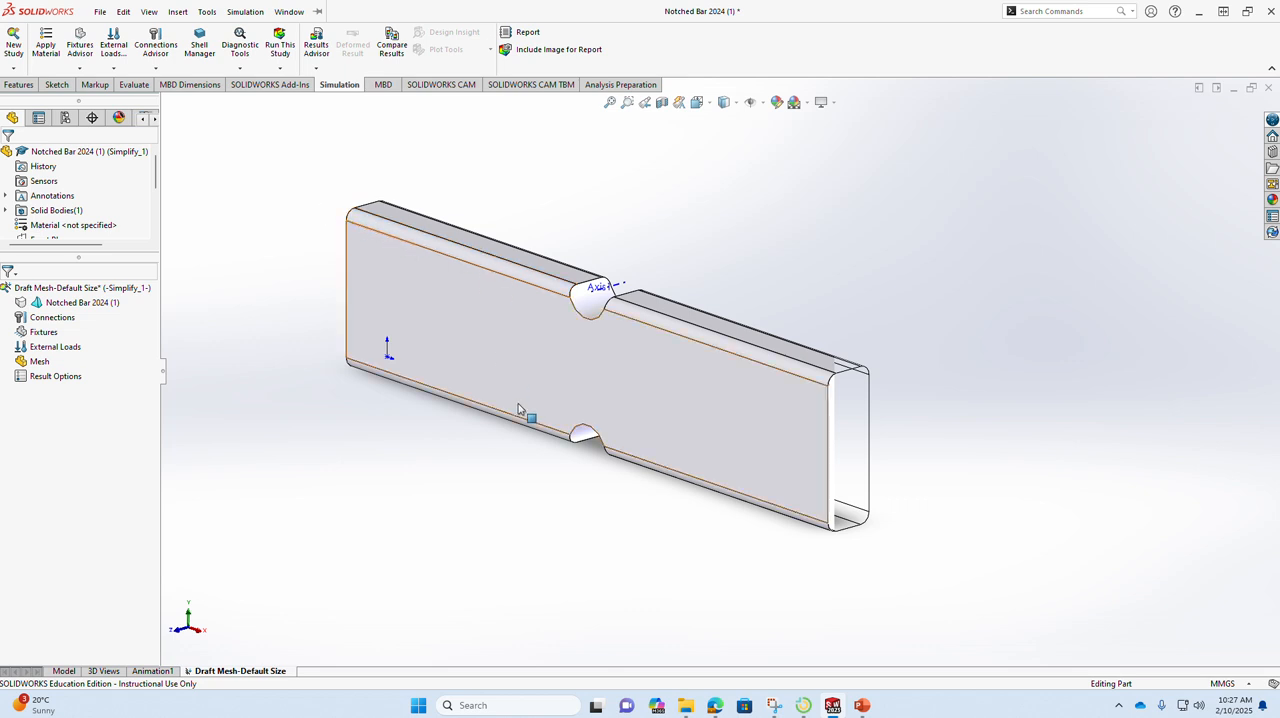
Step: Select the rounded faces along the bar's long edges on both sides and suppress their fillet feature
{"action": "left_click", "coordinate": [480, 262]}
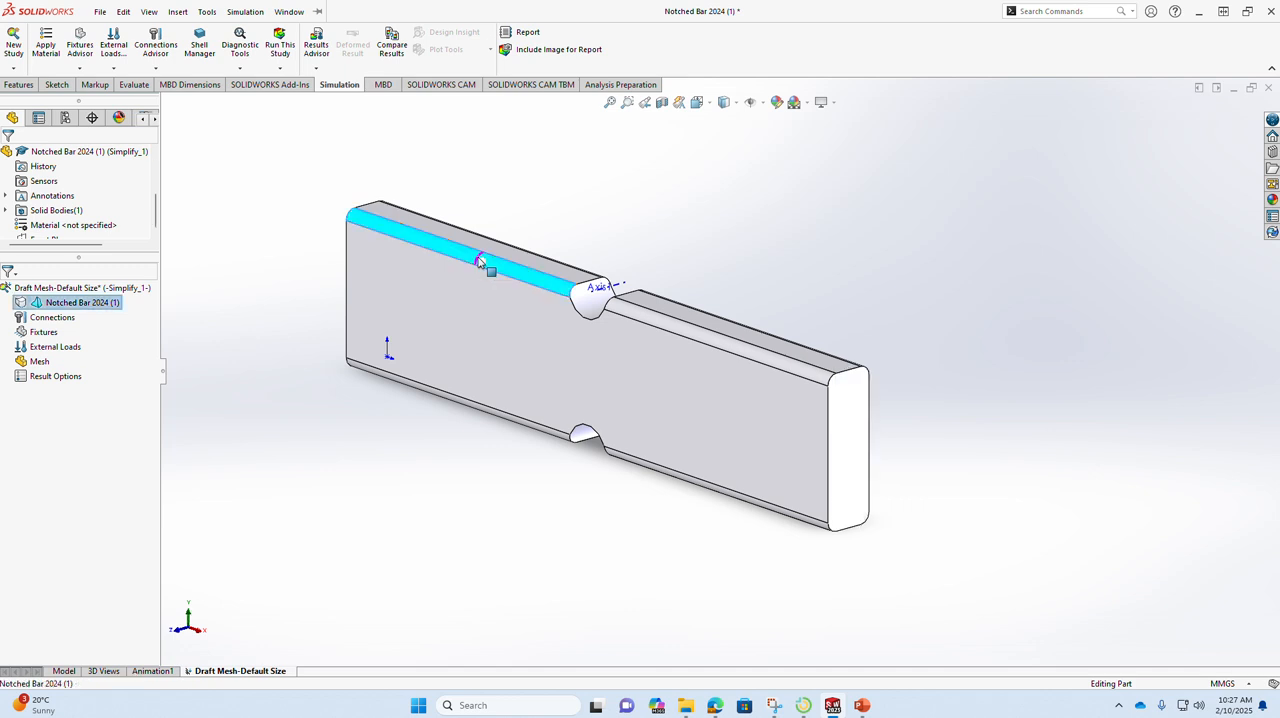
{"action": "left_click", "coordinate": [653, 325], "text": "ctrl"}
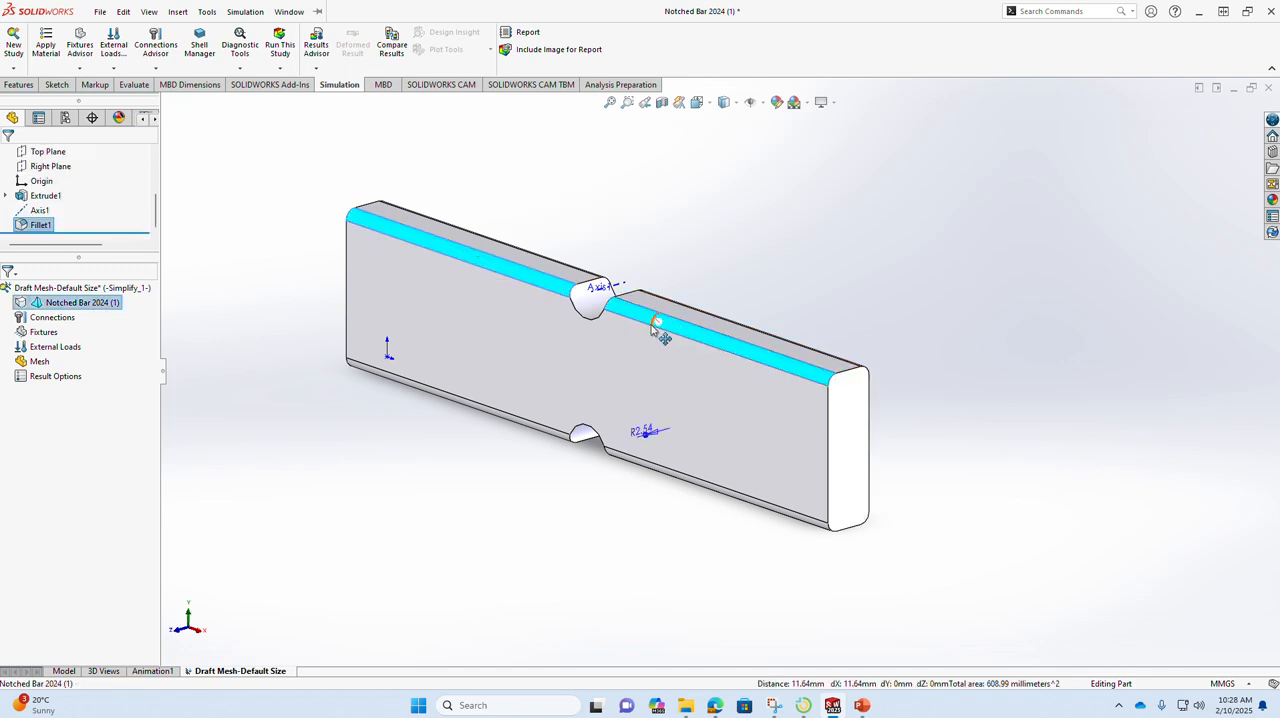
{"action": "left_click", "coordinate": [542, 428], "text": "ctrl"}
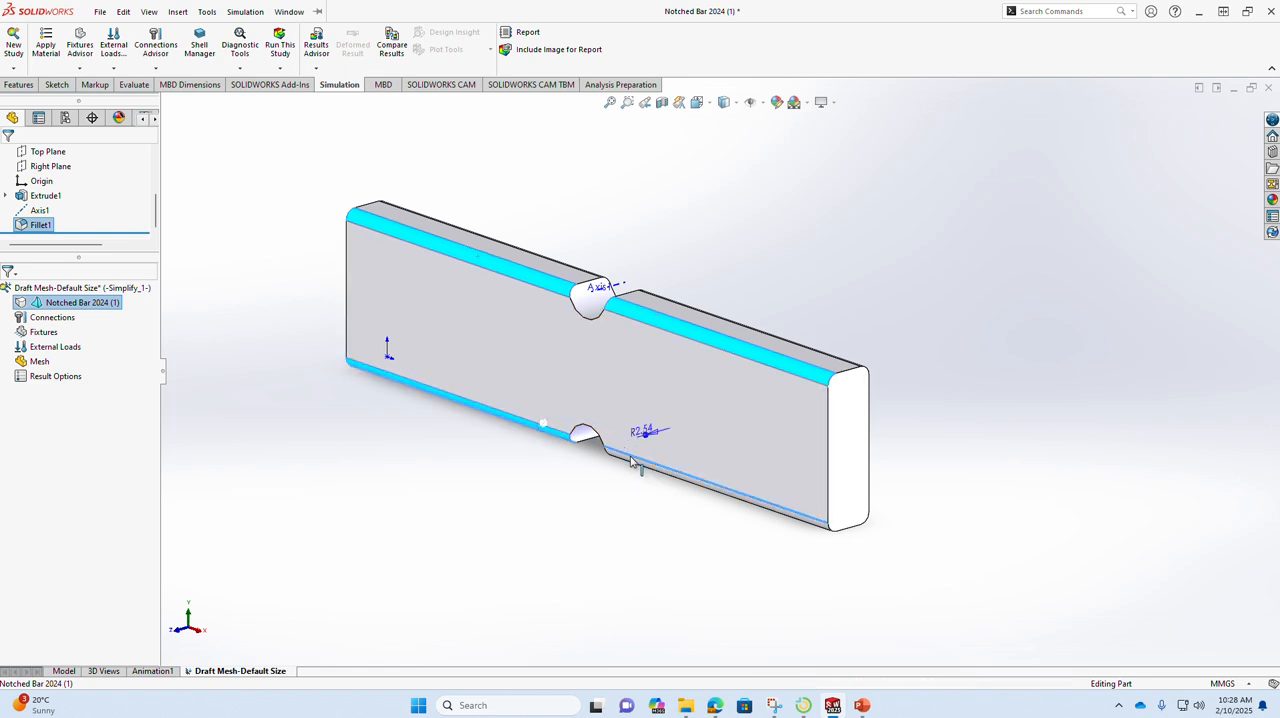
{"action": "left_click", "coordinate": [631, 461], "text": "ctrl"}
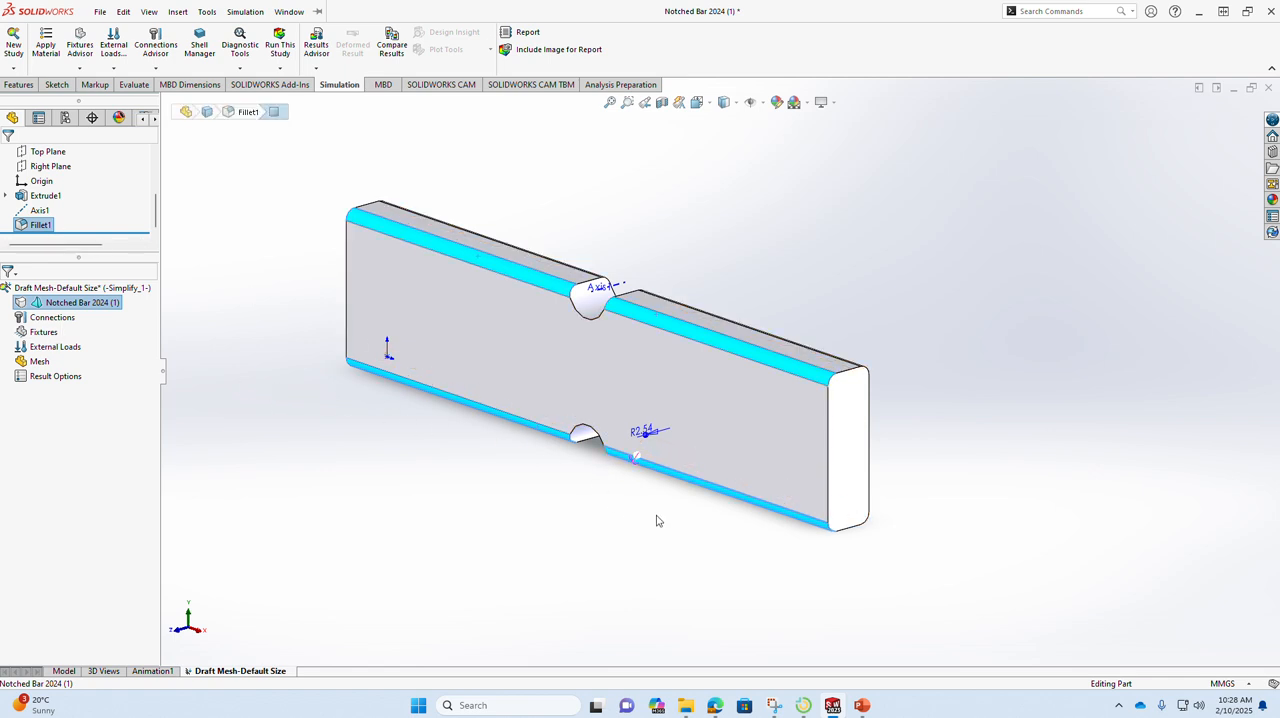
{"action": "middle_click_drag", "start_coordinate": [656, 520], "coordinate": [528, 523]}
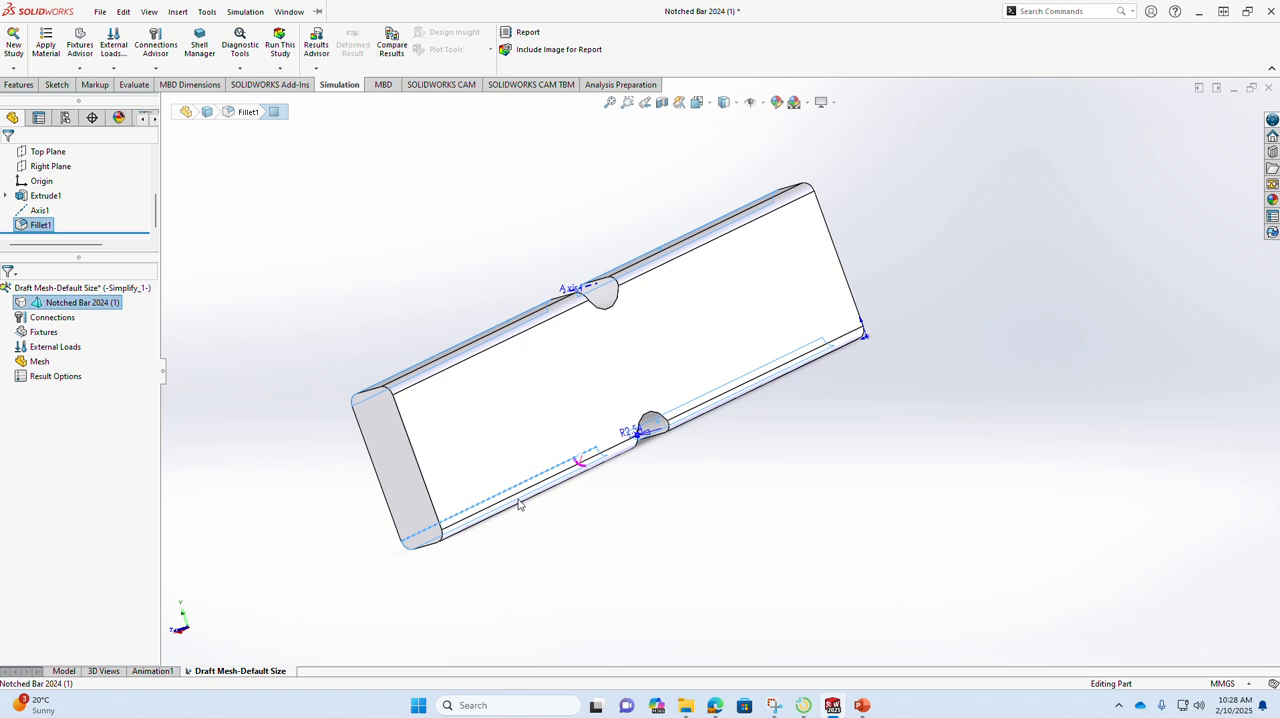
{"action": "left_click", "coordinate": [489, 345]}
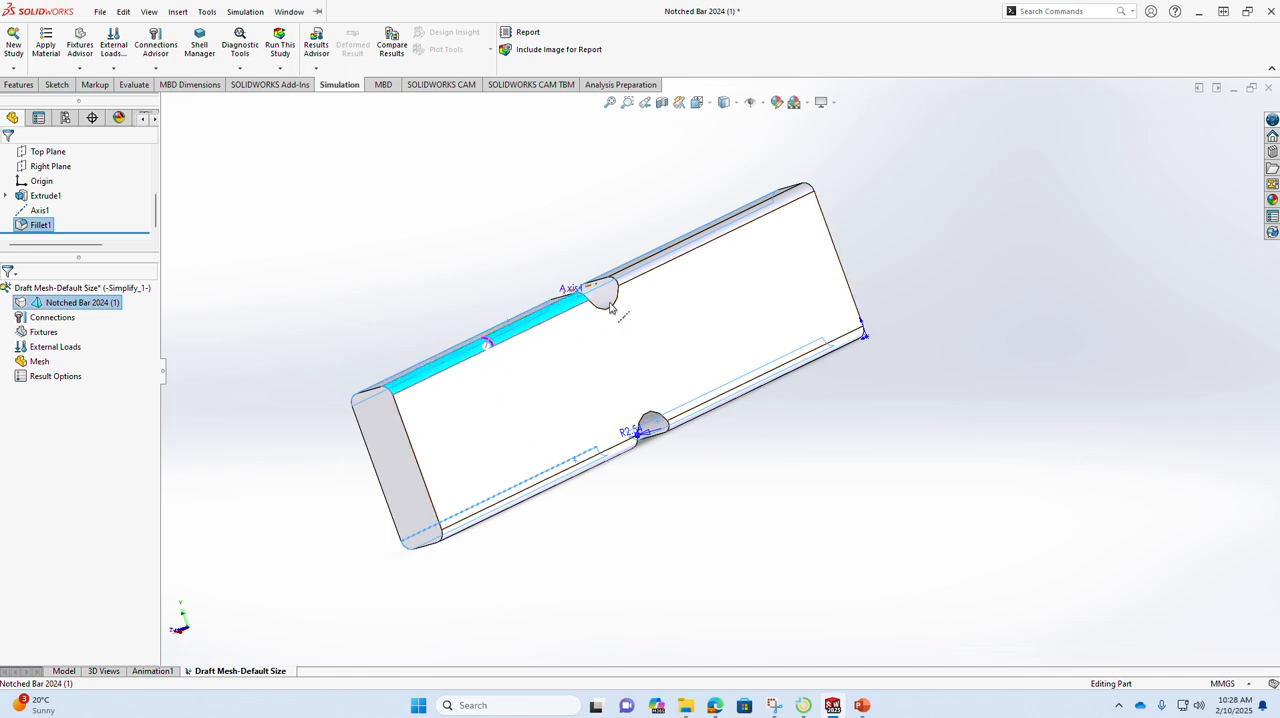
{"action": "left_click", "coordinate": [648, 276], "text": "ctrl"}
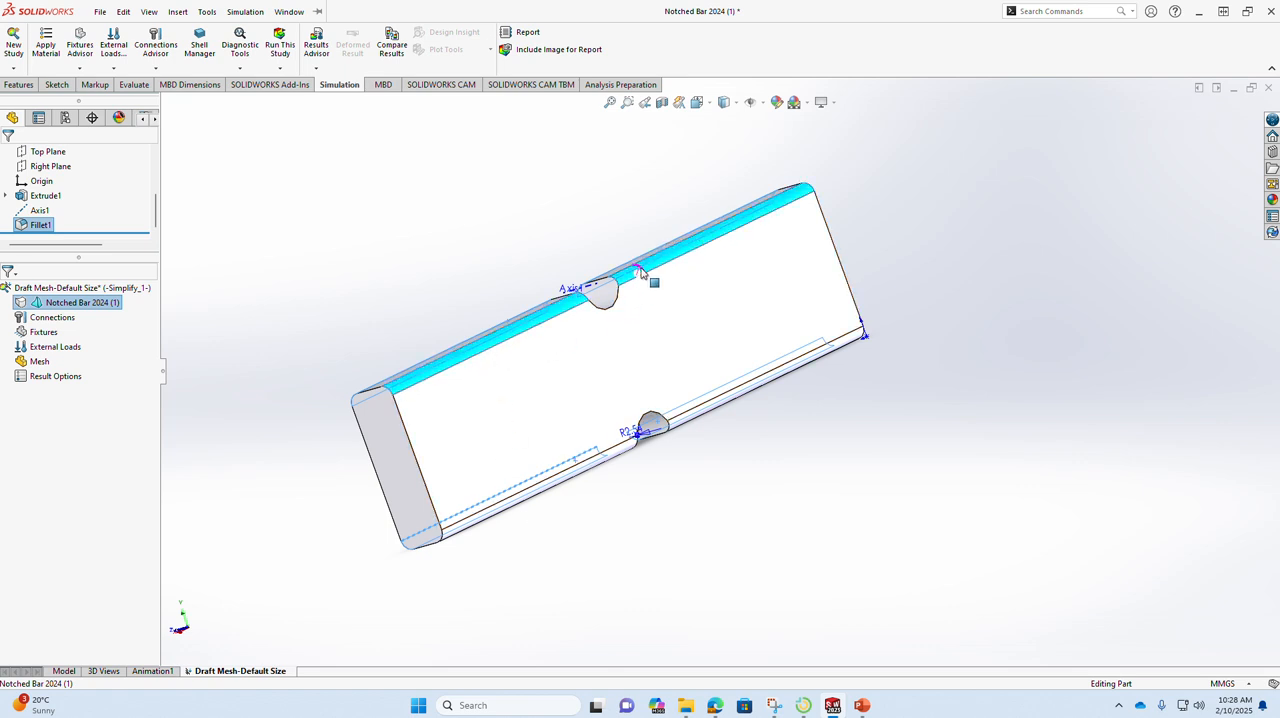
{"action": "left_click", "coordinate": [755, 393], "text": "ctrl"}
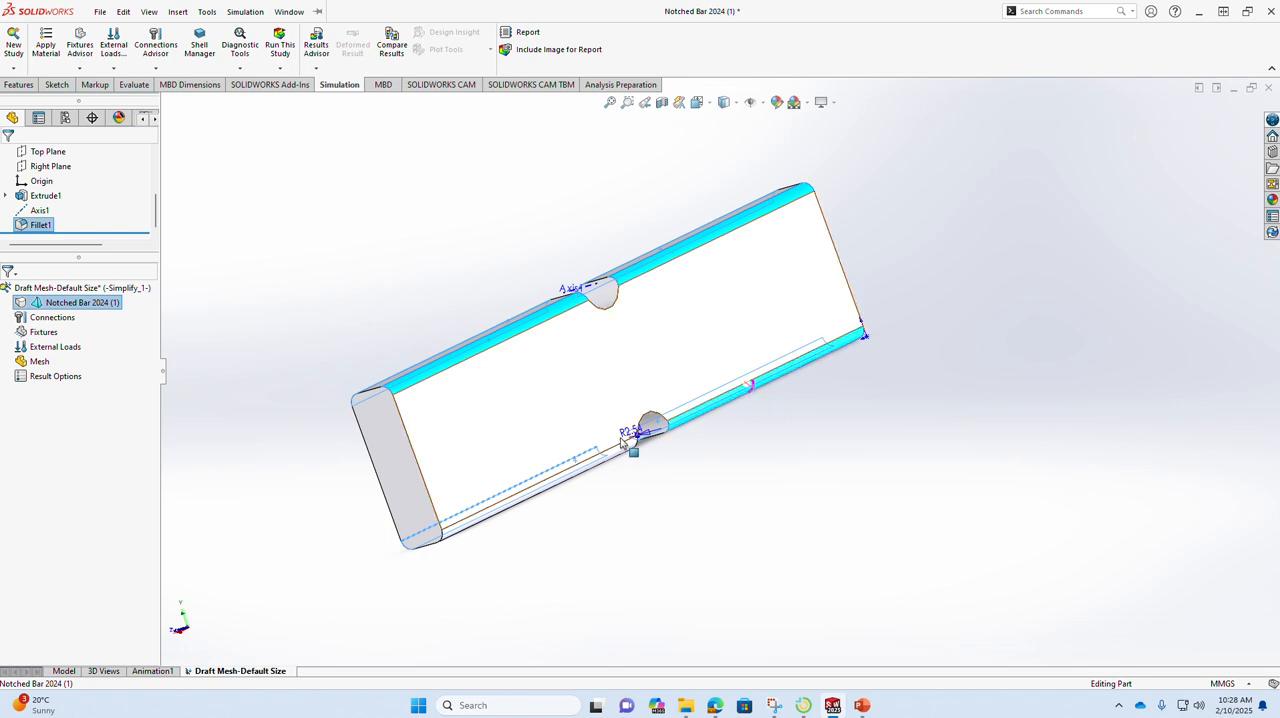
{"action": "left_click", "coordinate": [619, 452], "text": "ctrl"}
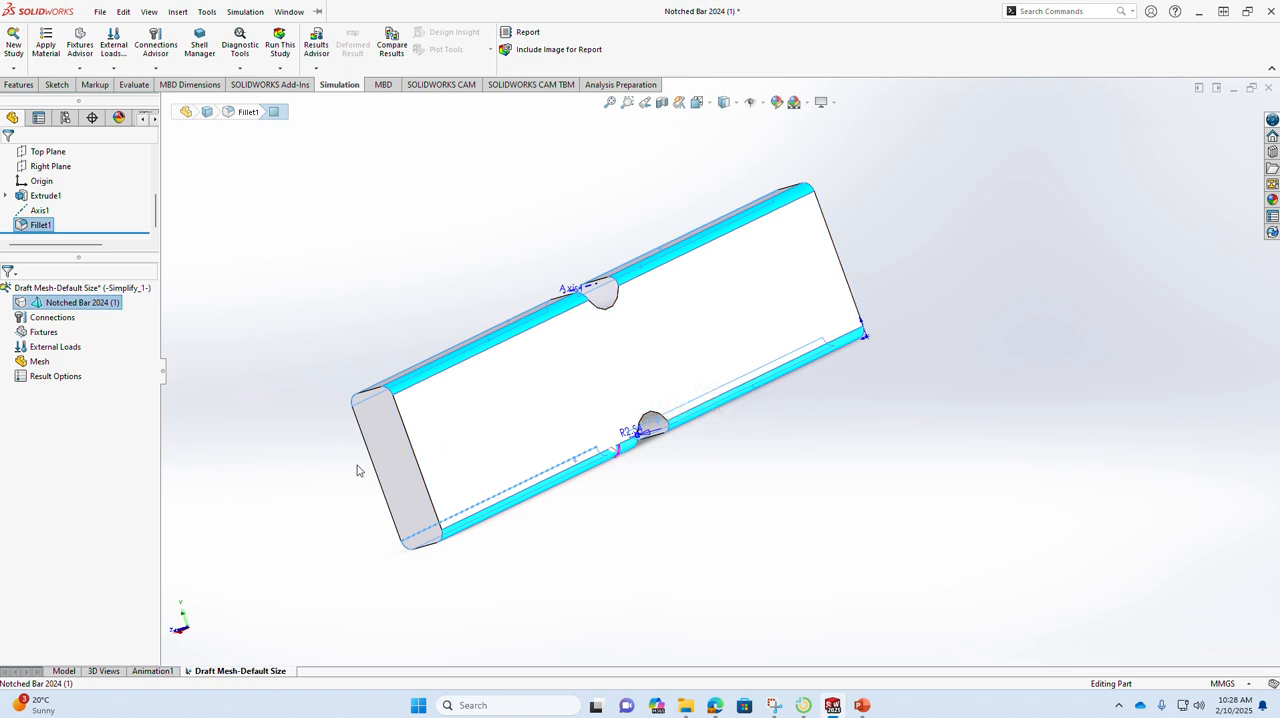
{"action": "mouse_move", "coordinate": [466, 434]}
{"action": "middle_mouse_down"}
{"action": "mouse_move", "coordinate": [471, 471]}
{"action": "mouse_move", "coordinate": [494, 488]}
{"action": "mouse_move", "coordinate": [485, 507]}
{"action": "mouse_move", "coordinate": [466, 451]}
{"action": "middle_mouse_up"}
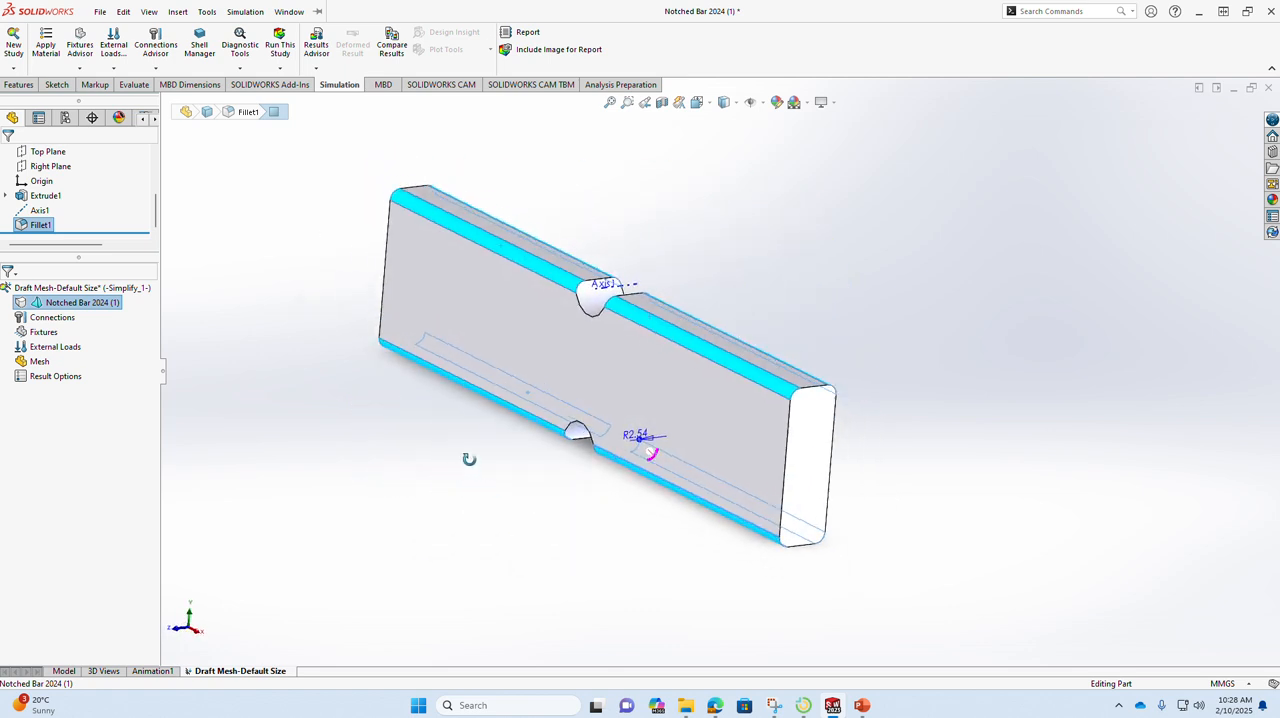
{"action": "left_click", "coordinate": [490, 244]}
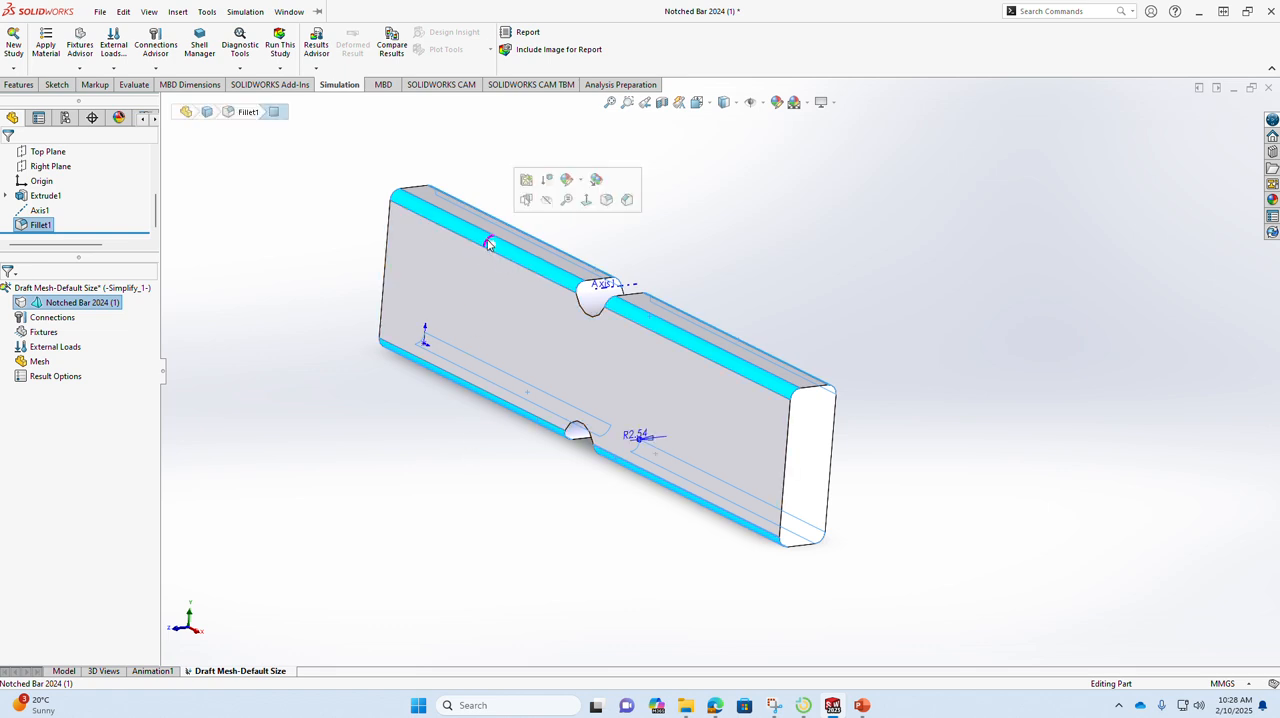
{"action": "left_click", "coordinate": [548, 181]}
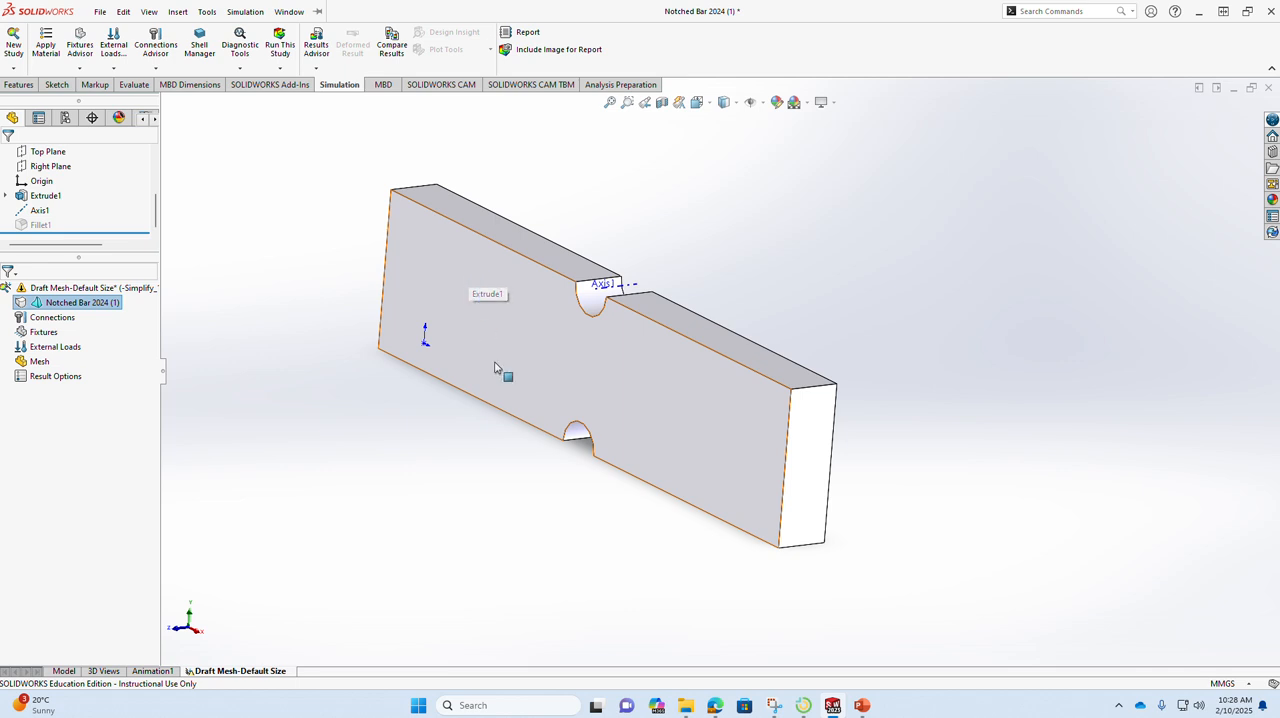
Step: Examine the sharp-edged bar around both notches and switch to PowerPoint to view the Solution slide with the notch stress calculation
{"action": "middle_click_drag", "start_coordinate": [569, 509], "coordinate": [477, 458]}
{"action": "scroll", "coordinate": [503, 460], "scroll_direction": "down", "scroll_amount": 5}
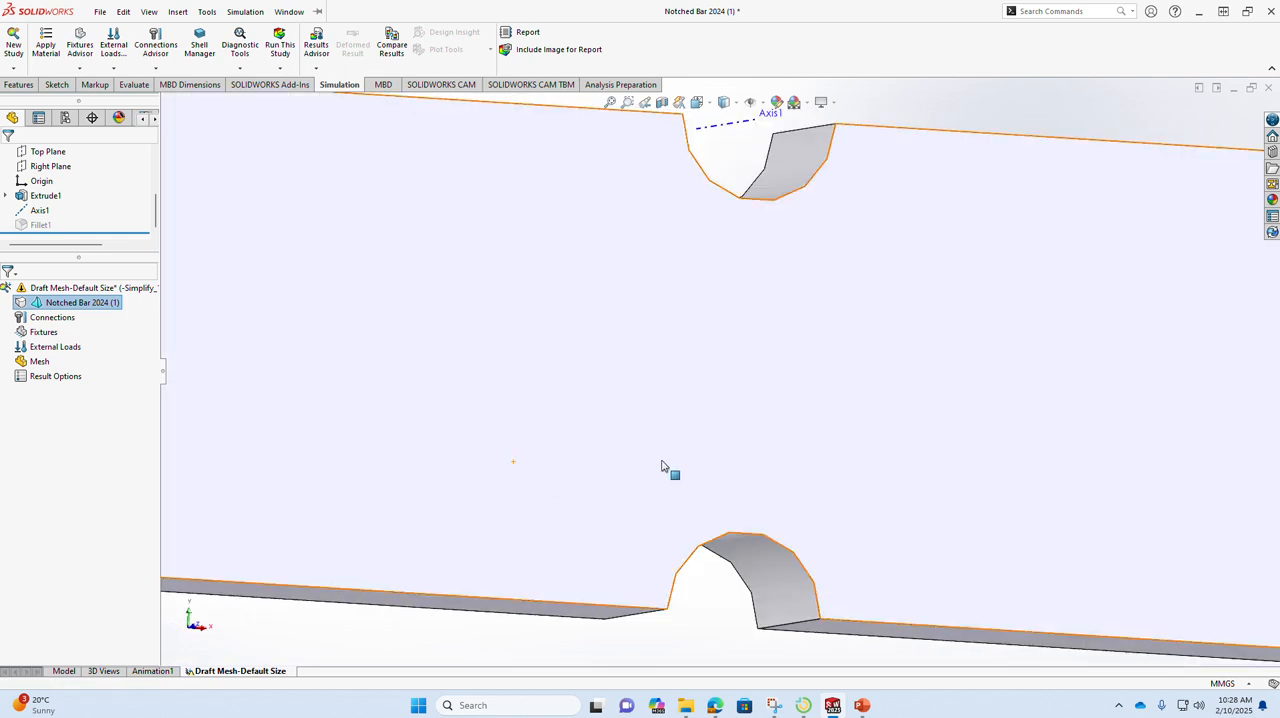
{"action": "scroll", "coordinate": [669, 468], "scroll_direction": "up", "scroll_amount": 8}
{"action": "middle_click_drag", "start_coordinate": [908, 459], "coordinate": [814, 474]}
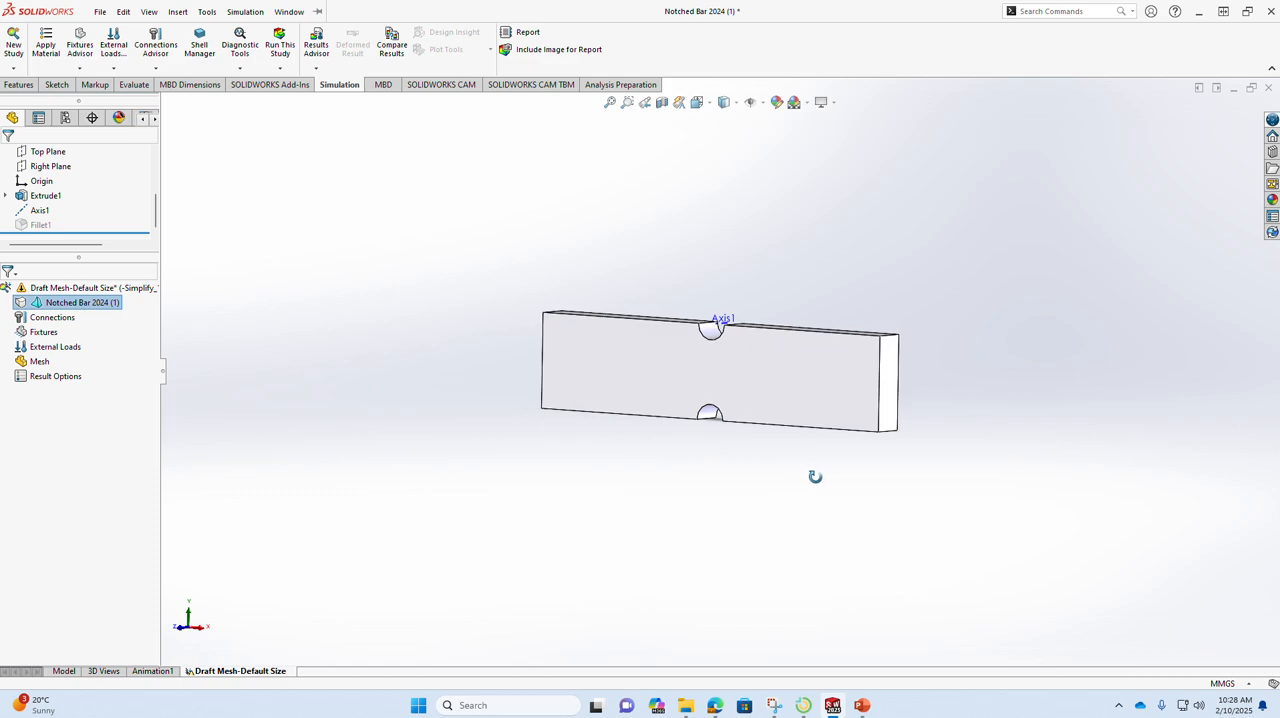
{"action": "left_click", "coordinate": [862, 705]}
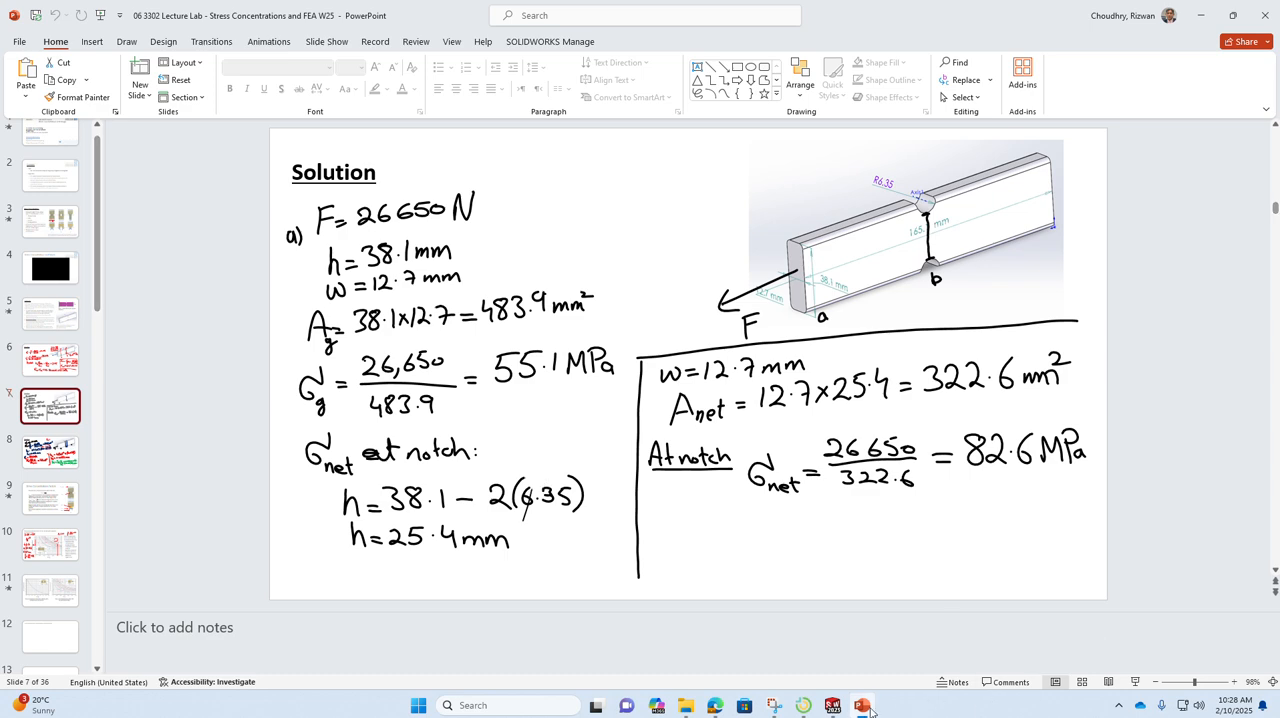
Step: Return to SOLIDWORKS, open the material settings for the notched bar and copy AISI 1020 from the Steel category
{"action": "left_click", "coordinate": [832, 705]}
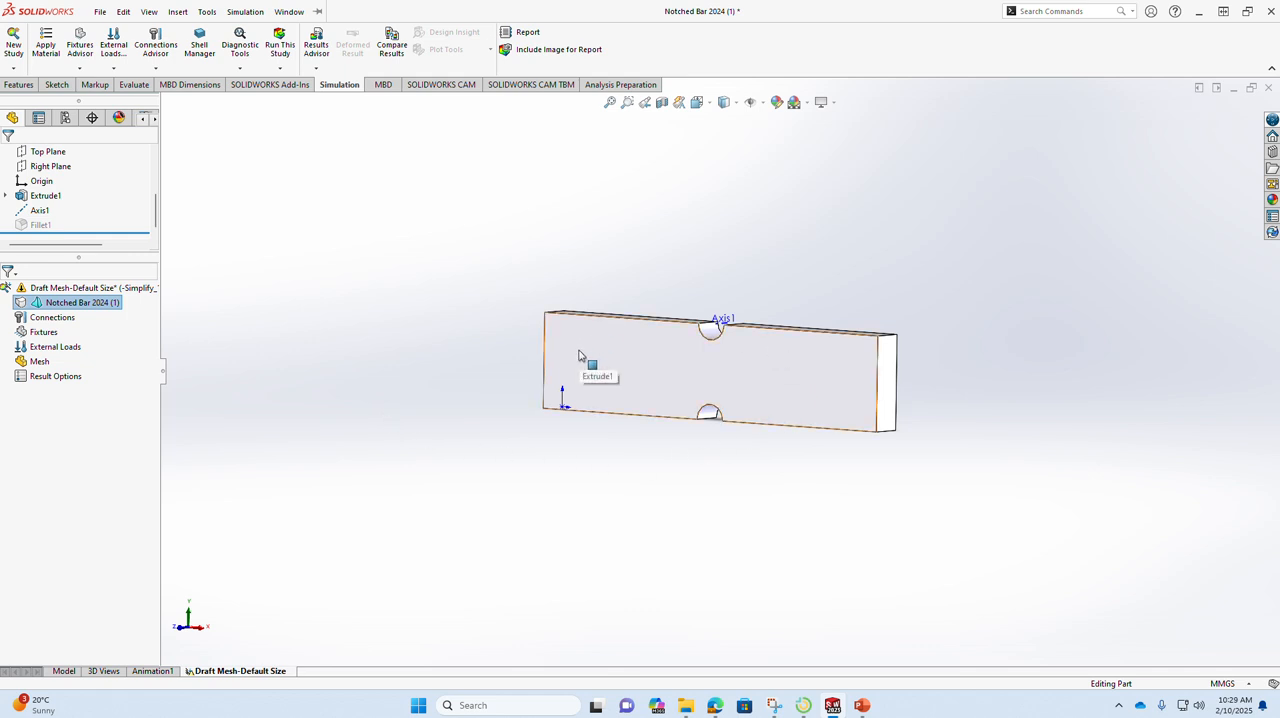
{"action": "right_click", "coordinate": [107, 305]}
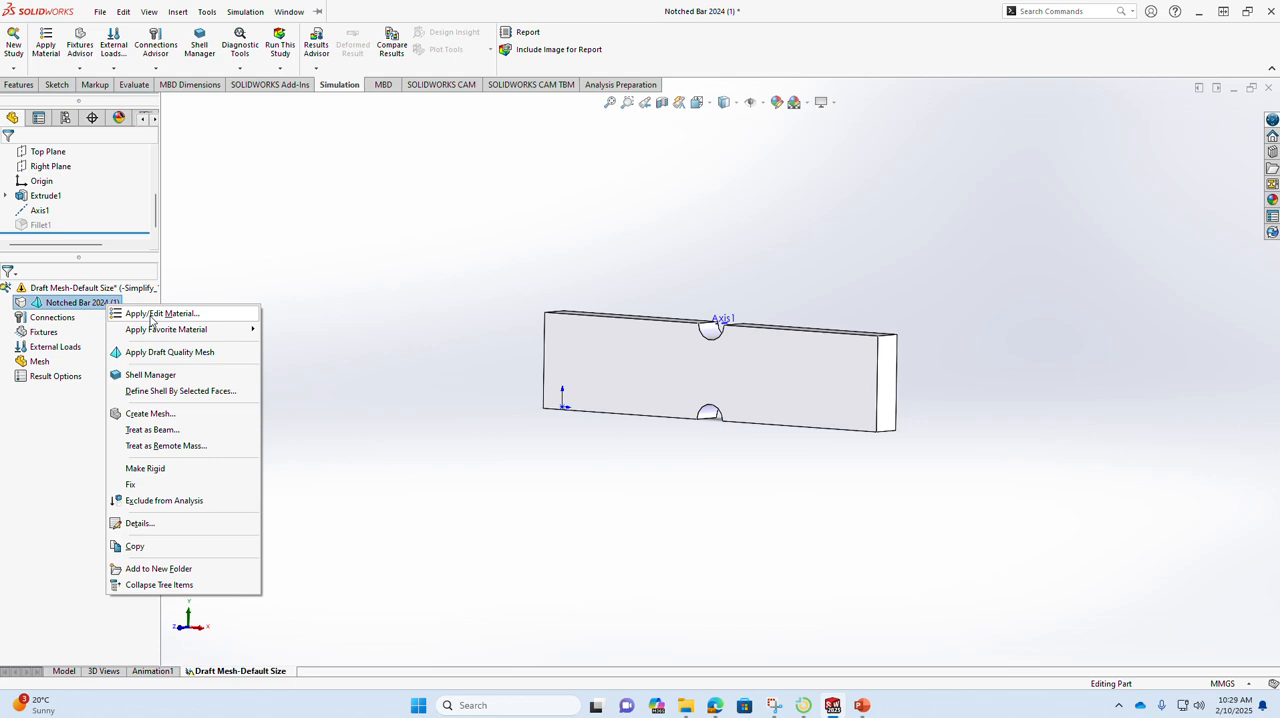
{"action": "left_click", "coordinate": [151, 316]}
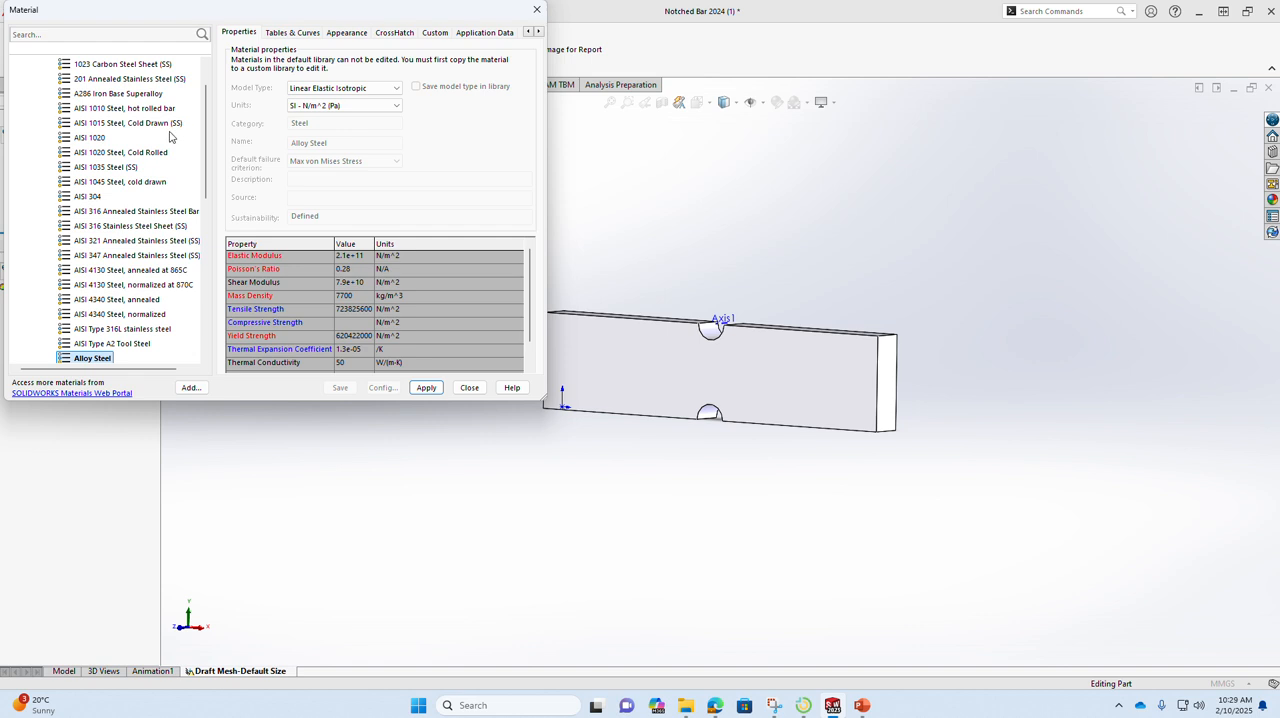
{"action": "scroll", "coordinate": [148, 140], "scroll_direction": "up", "scroll_amount": 1}
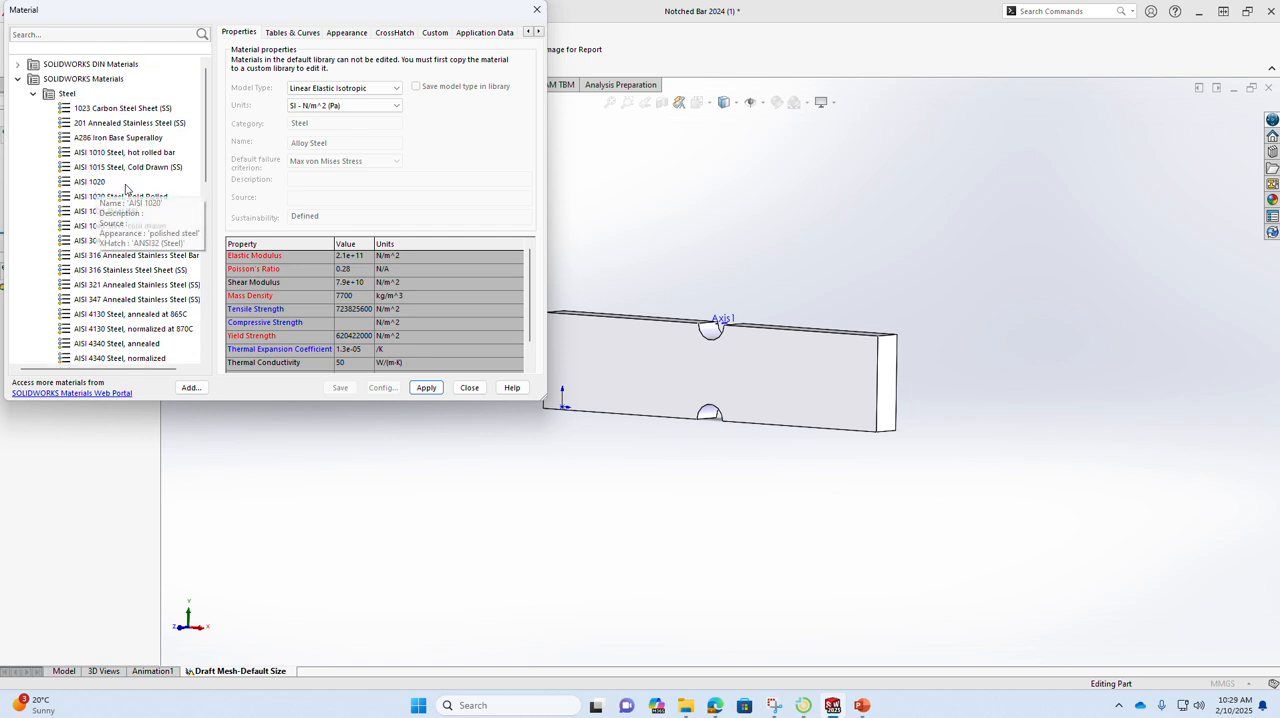
{"action": "left_click", "coordinate": [91, 184]}
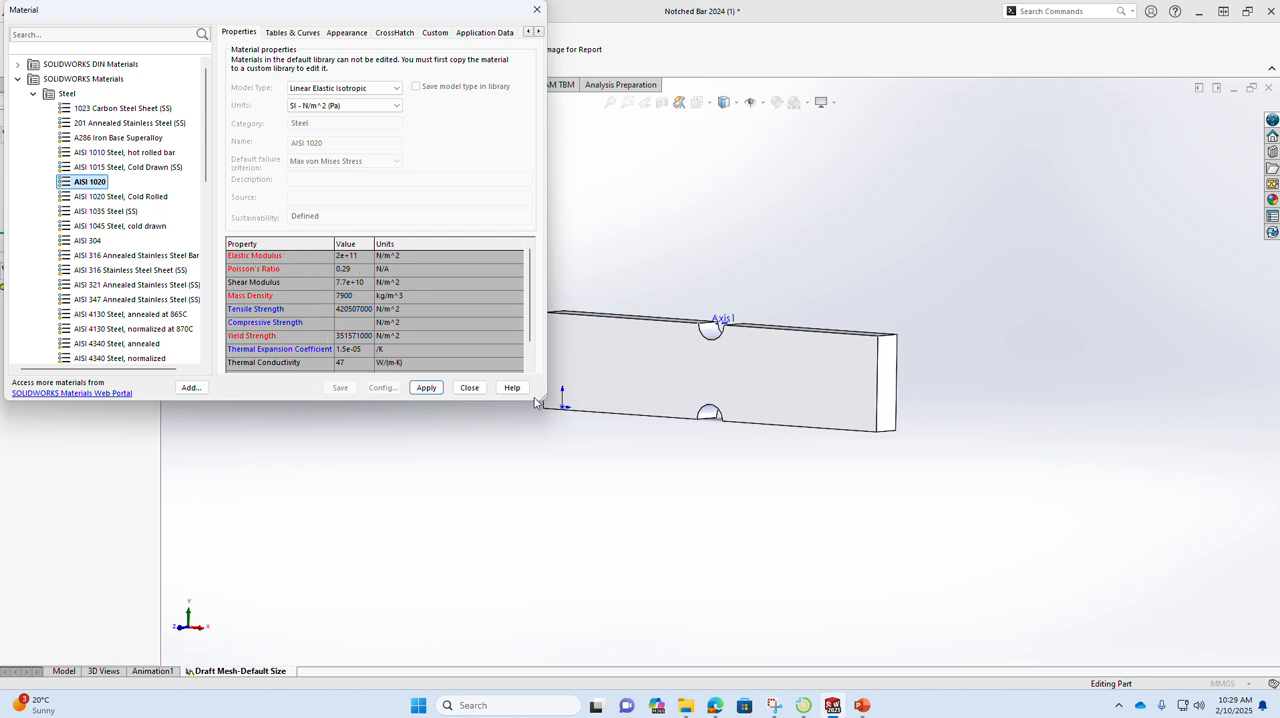
{"action": "left_click_drag", "start_coordinate": [545, 400], "coordinate": [624, 525]}
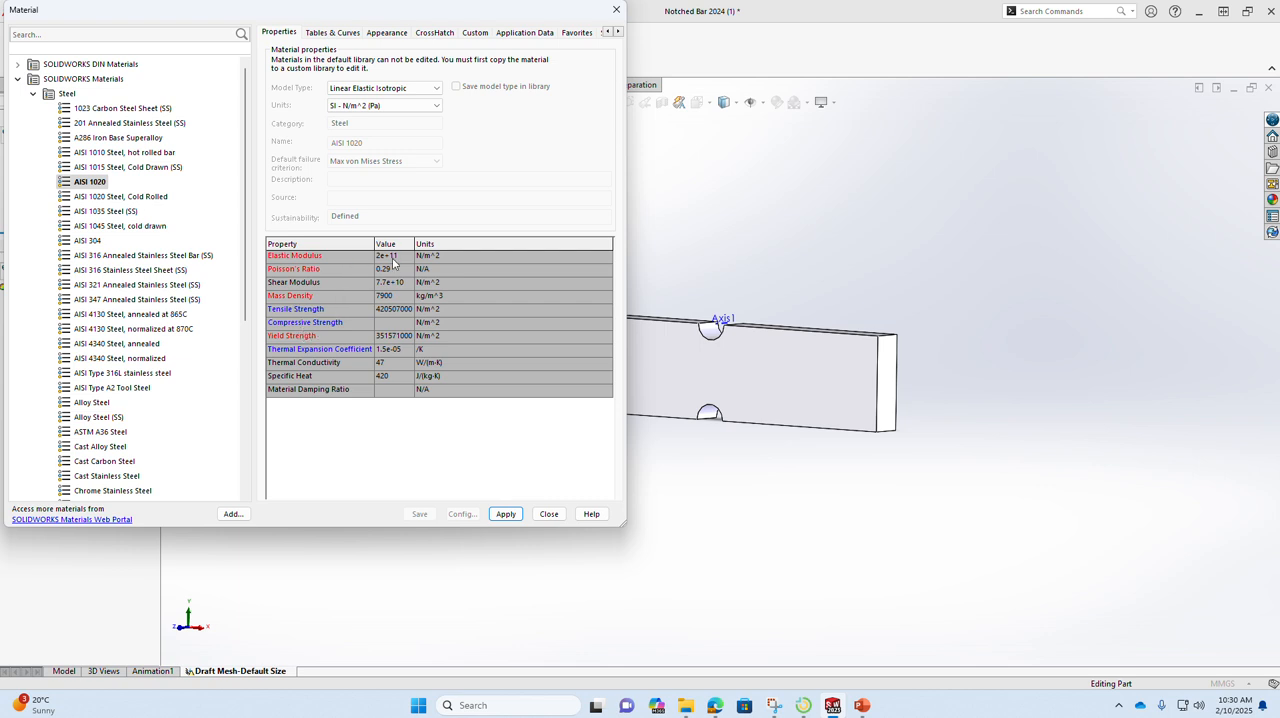
{"action": "right_click", "coordinate": [101, 187]}
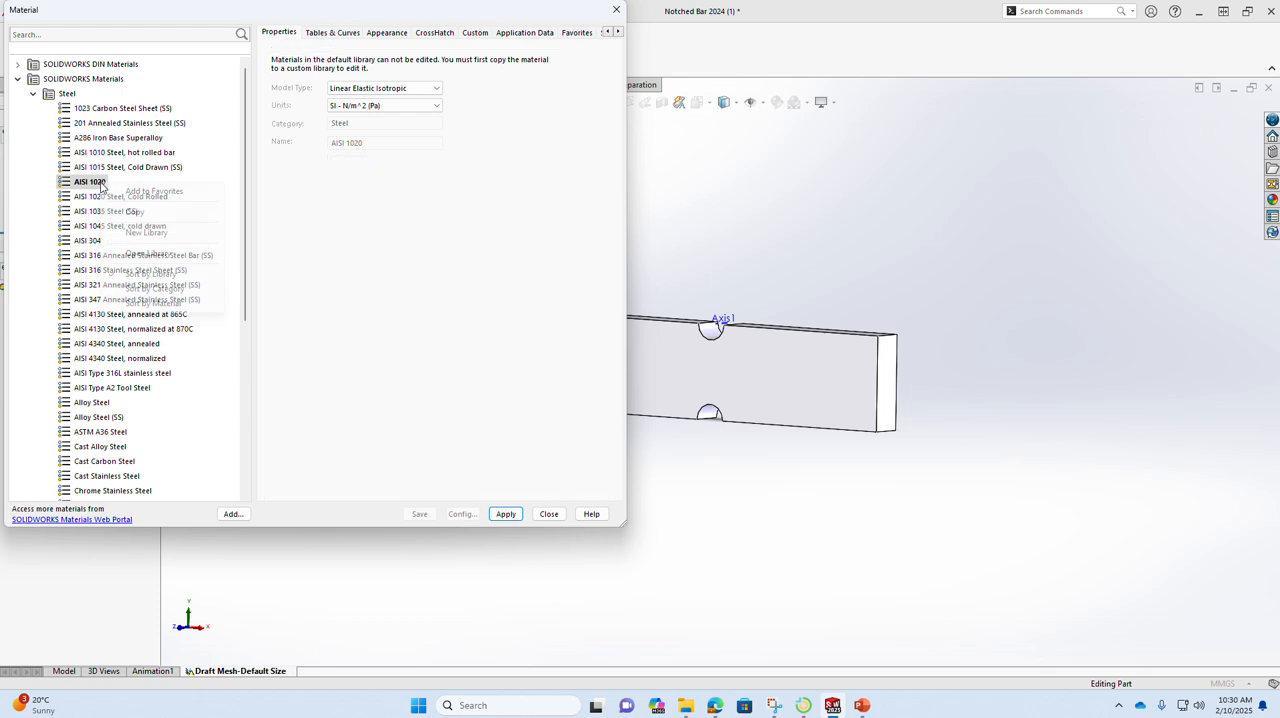
{"action": "left_click", "coordinate": [205, 209]}
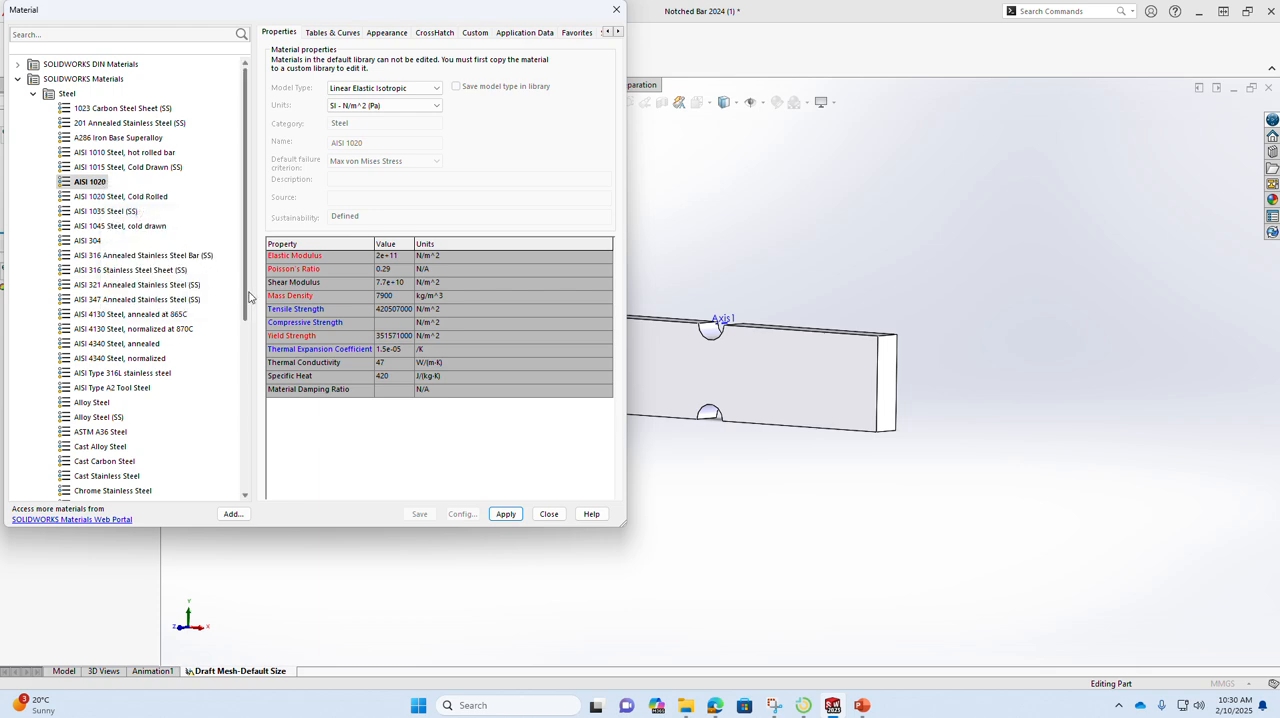
Step: Create a new category named "my custom metal" in the Custom Materials library
{"action": "left_click_drag", "start_coordinate": [246, 299], "coordinate": [245, 482]}
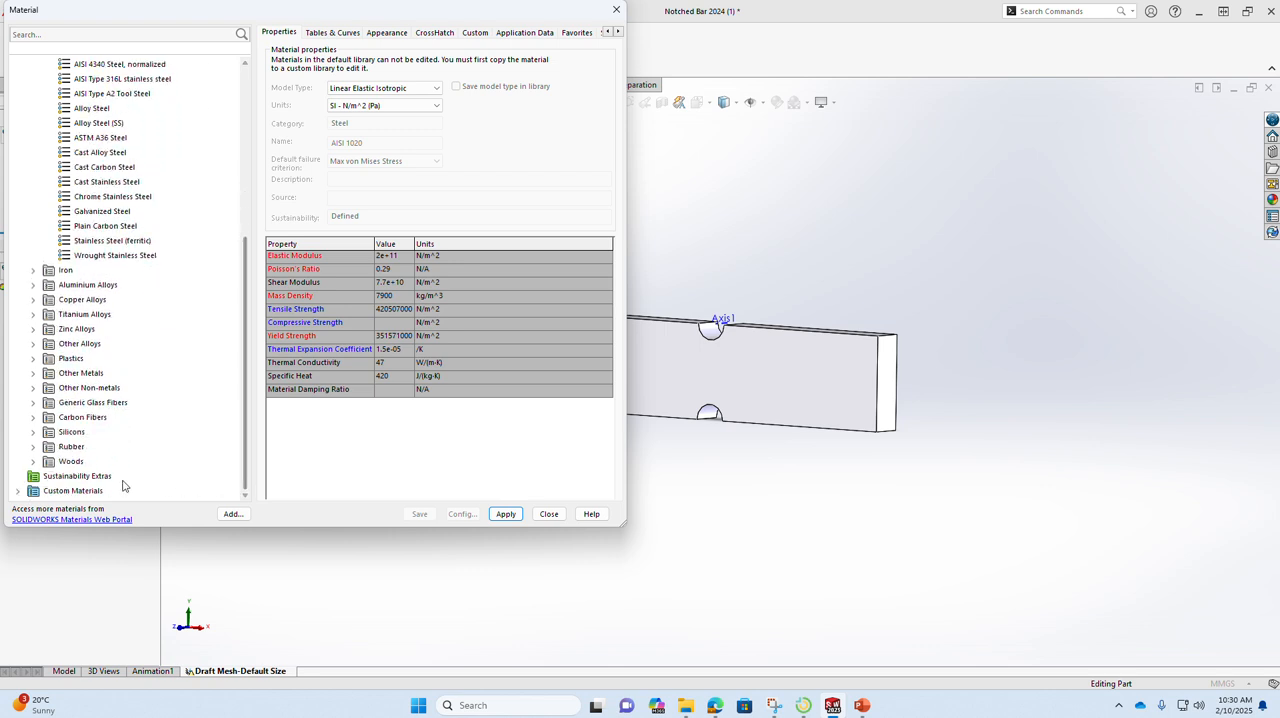
{"action": "double_click", "coordinate": [31, 491]}
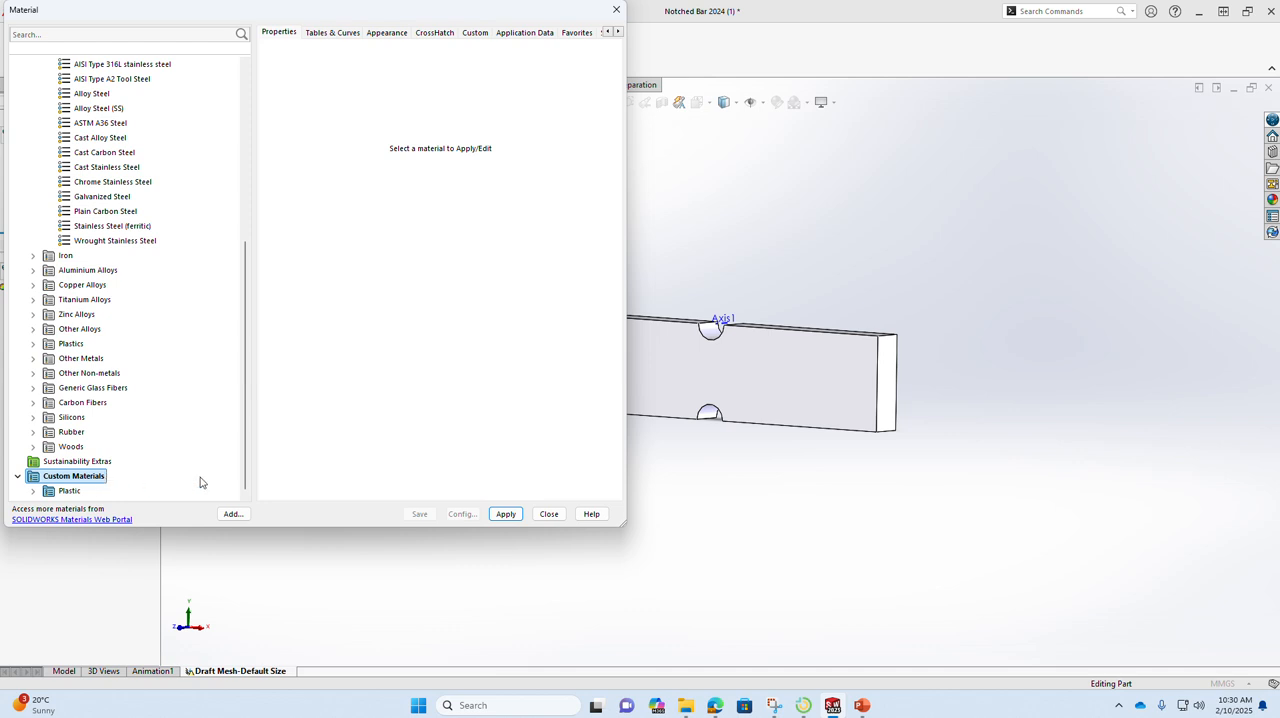
{"action": "left_click", "coordinate": [32, 491]}
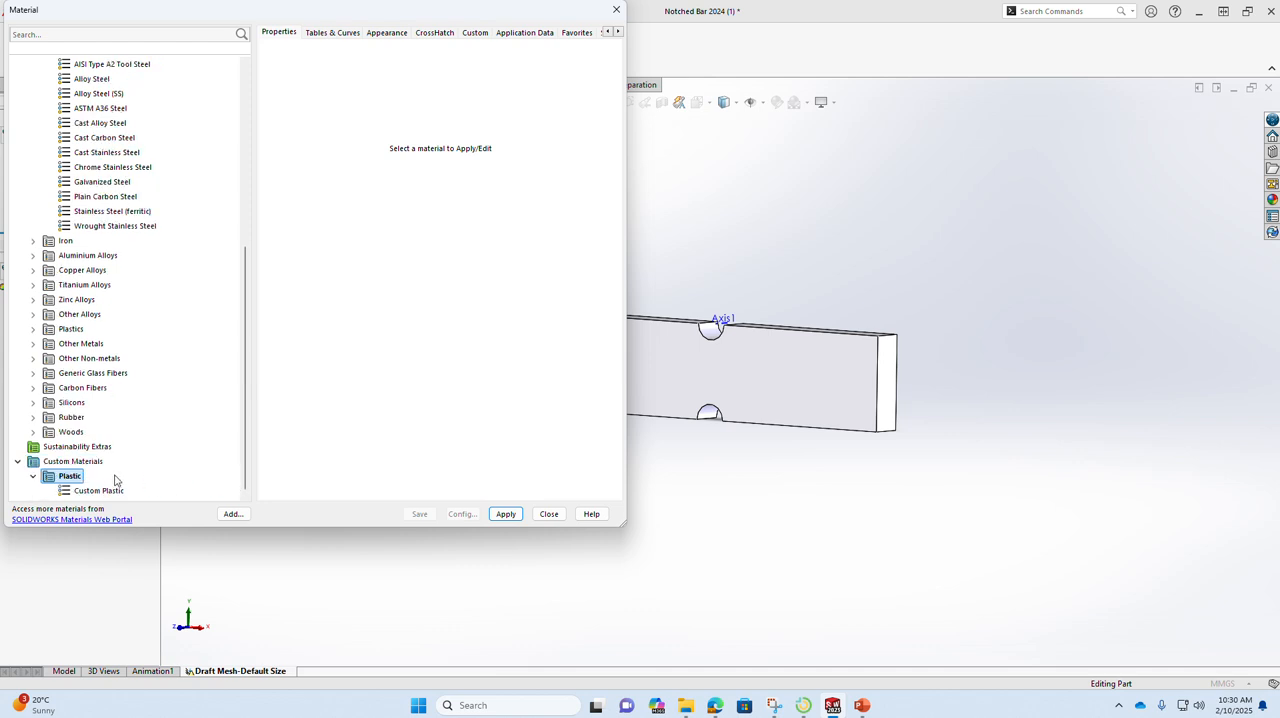
{"action": "right_click", "coordinate": [80, 466]}
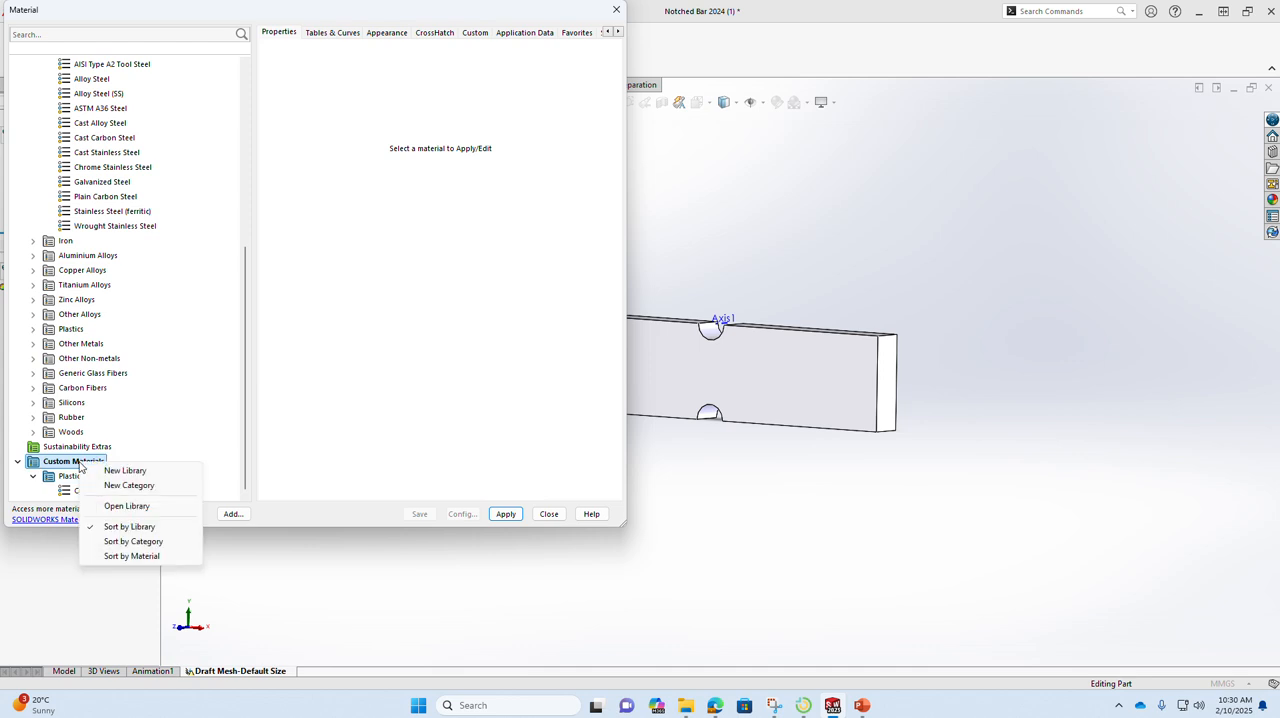
{"action": "left_click", "coordinate": [121, 486]}
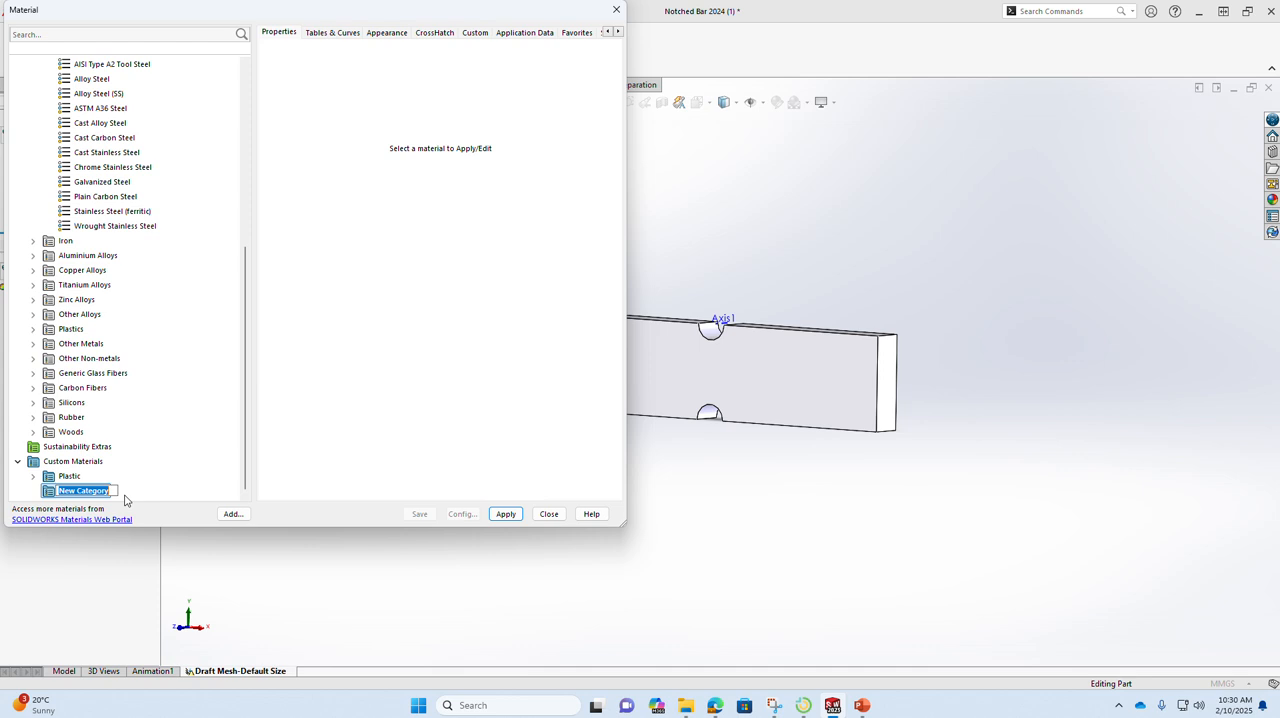
{"action": "type", "text": "my custom metal"}
{"action": "key", "text": "Return"}
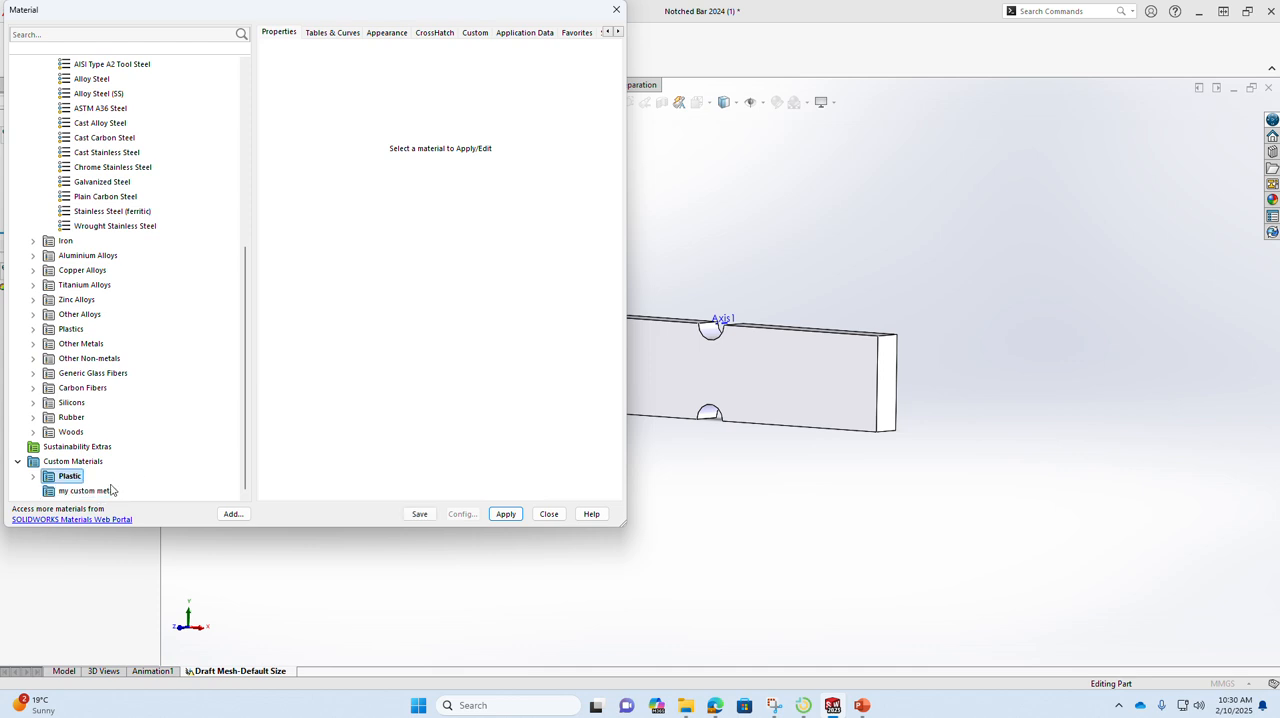
Step: Paste the copied AISI 1020 into the my custom metal category and display the copy's properties
{"action": "right_click", "coordinate": [110, 492]}
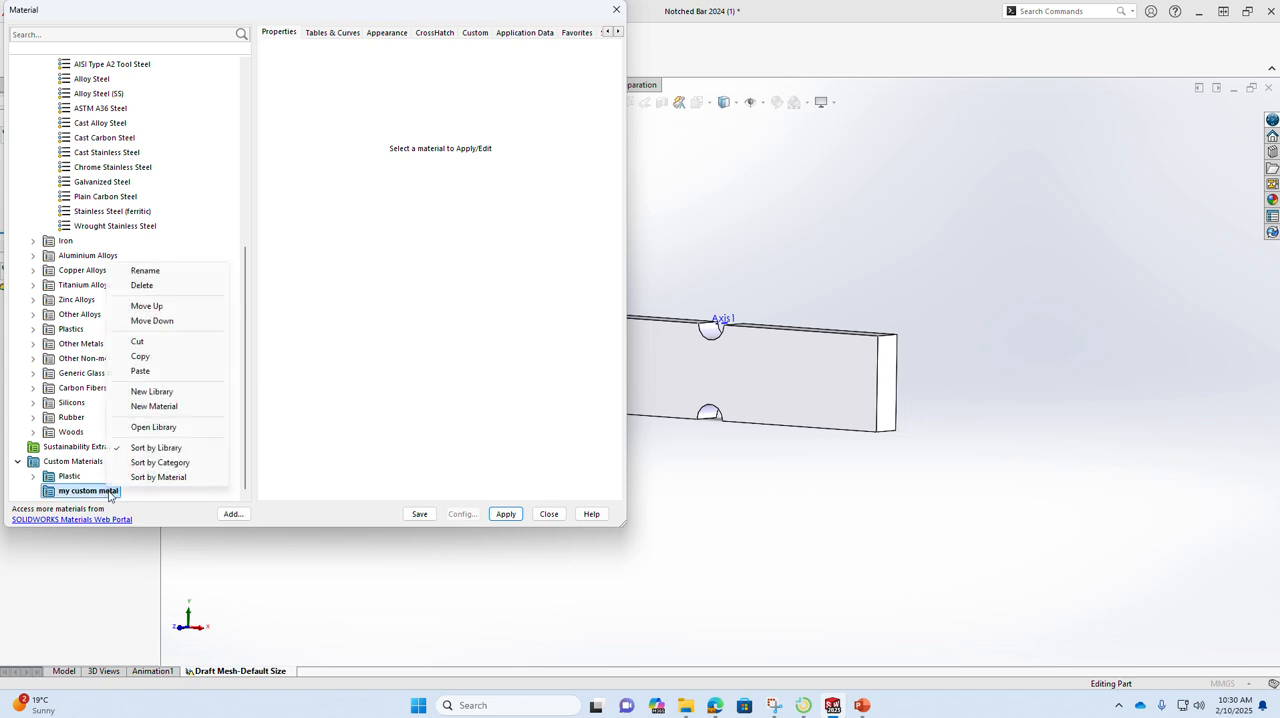
{"action": "left_click", "coordinate": [140, 371]}
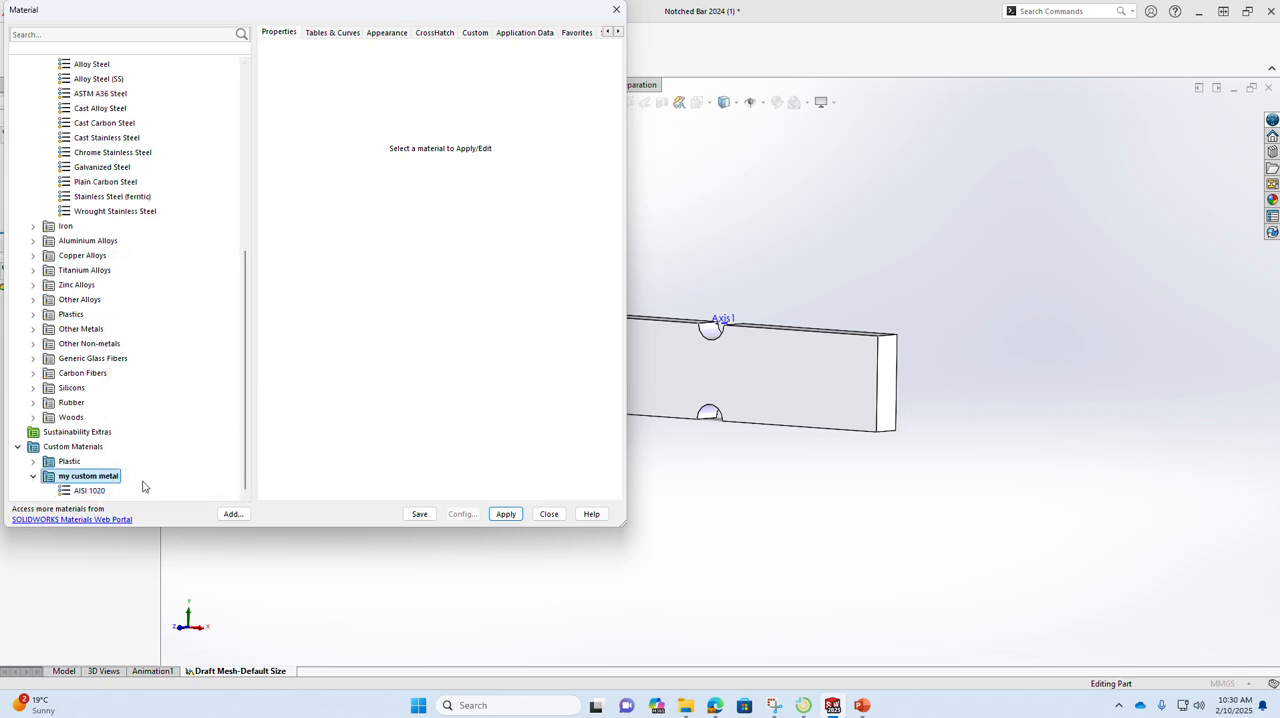
{"action": "left_click", "coordinate": [104, 492]}
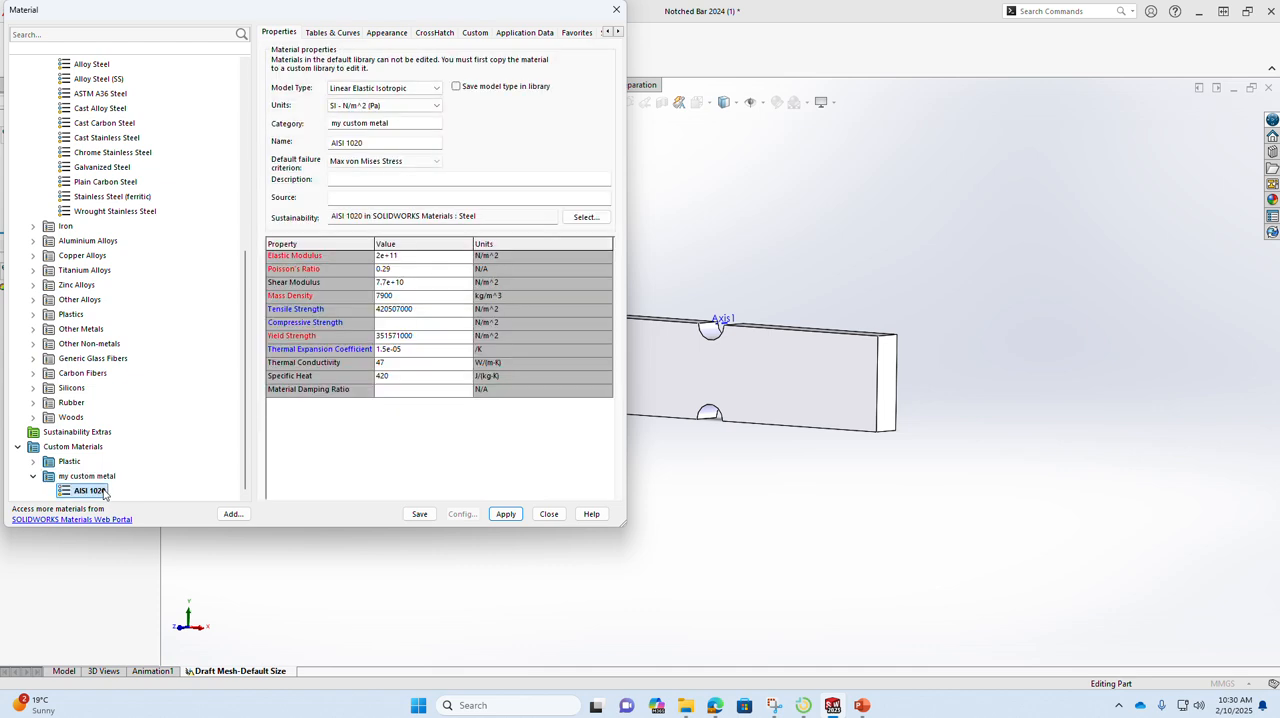
Step: Set the custom AISI 1020's elastic modulus to 1.92e+11 N/m^2, and close the material settings without saving the library changes
{"action": "left_click", "coordinate": [406, 257]}
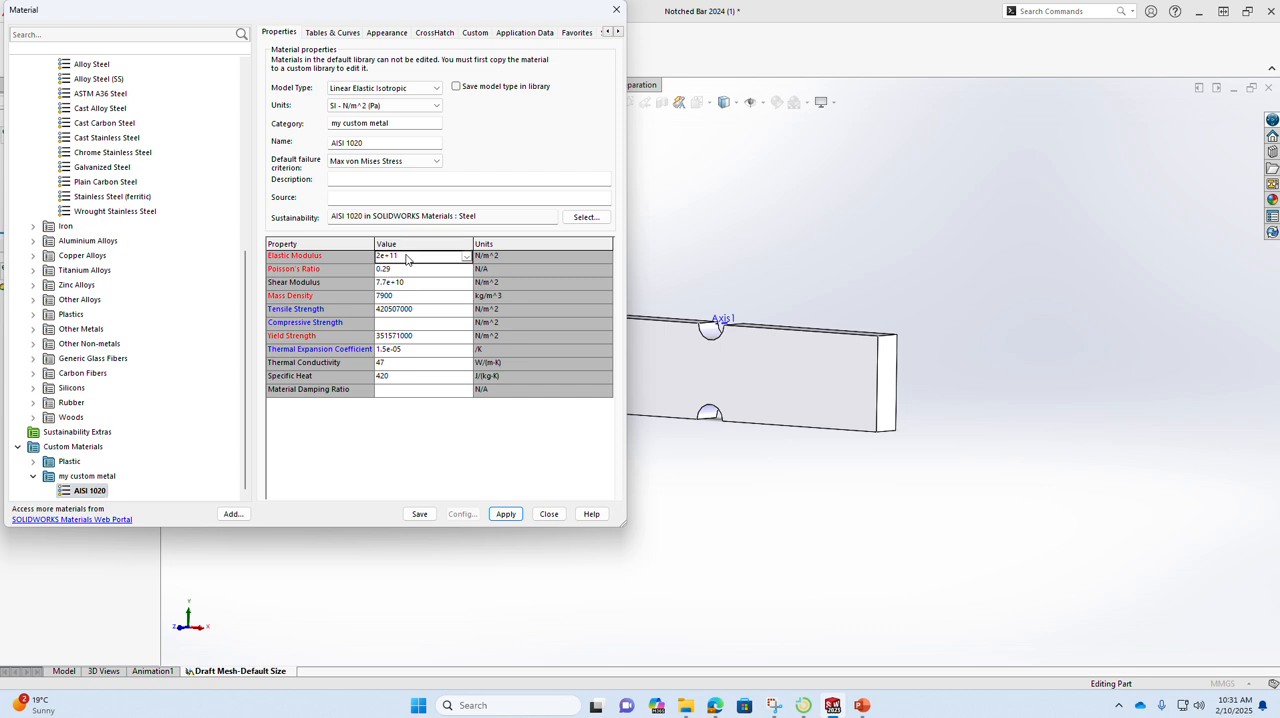
{"action": "left_click", "coordinate": [467, 257]}
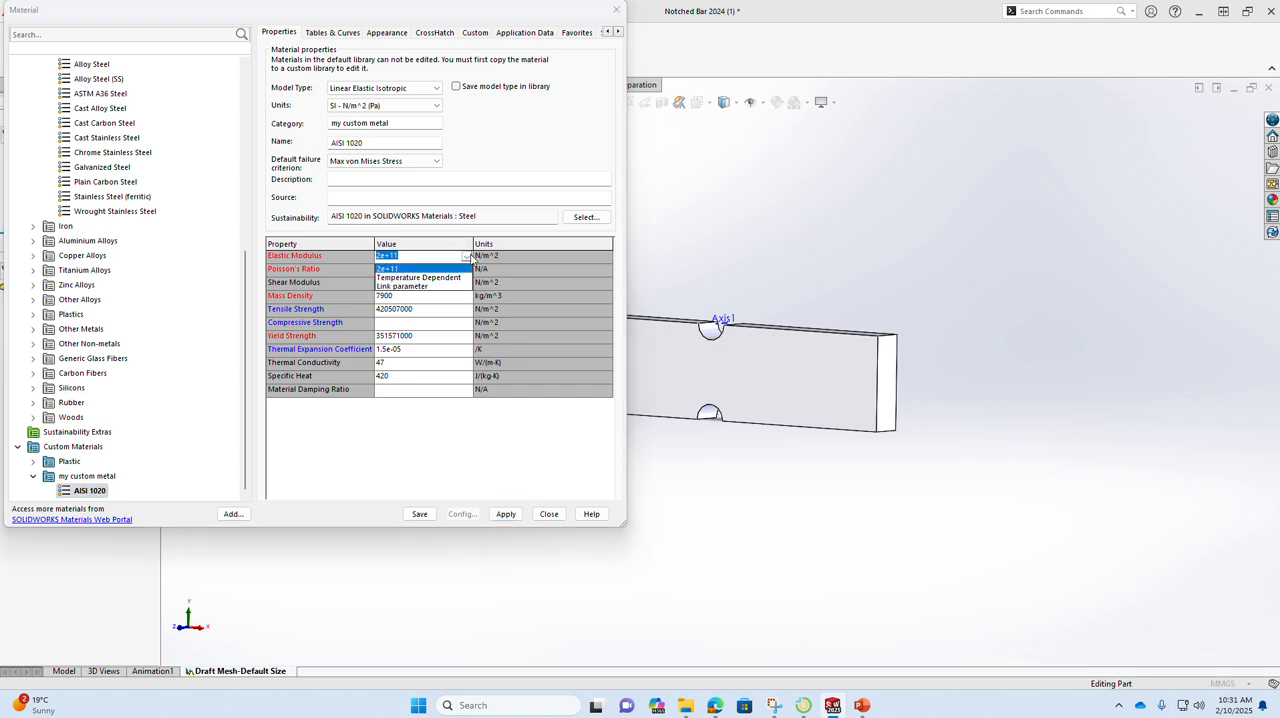
{"action": "left_click", "coordinate": [468, 257]}
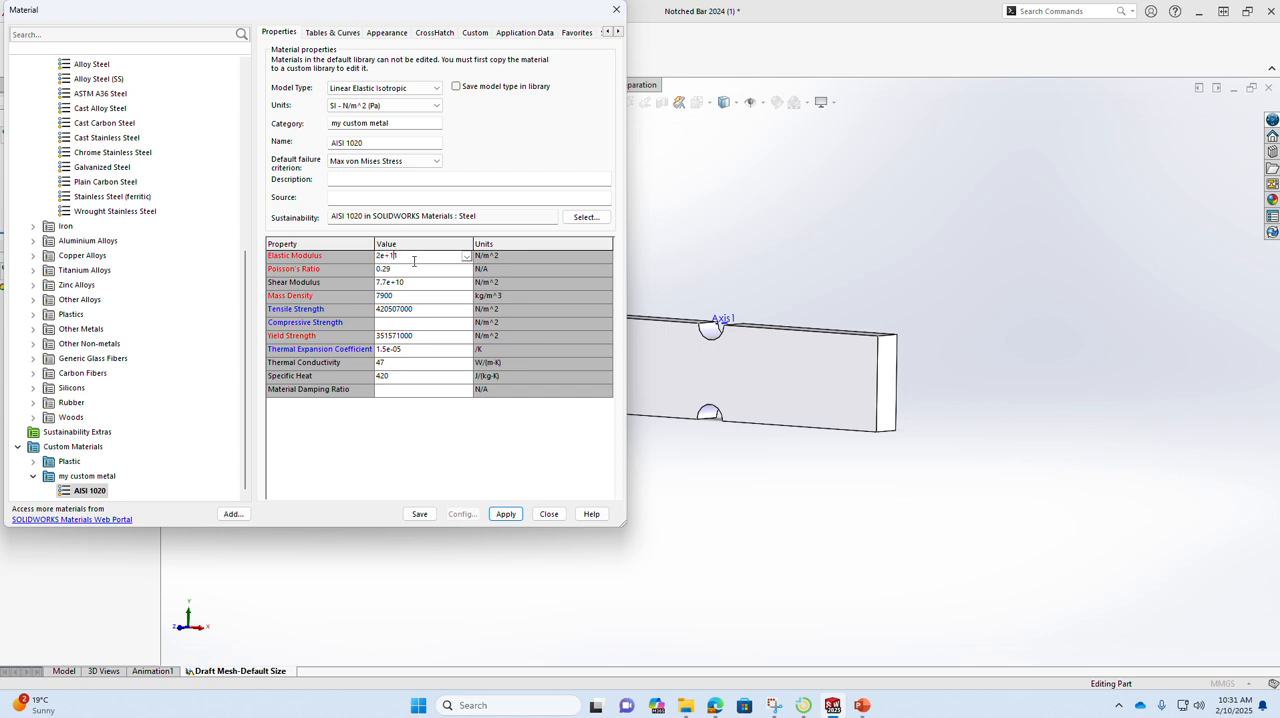
{"action": "key", "text": "BackSpace"}
{"action": "type", "text": "1.92"}
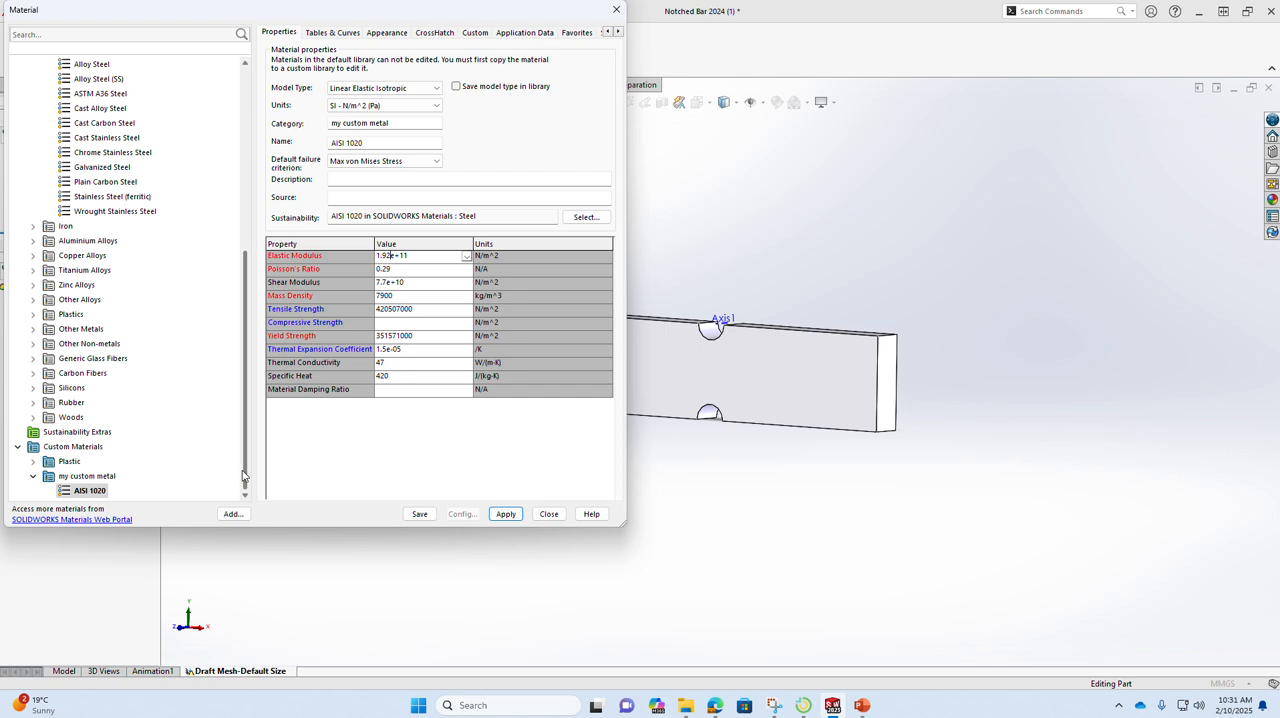
{"action": "mouse_move", "coordinate": [243, 475]}
{"action": "left_mouse_down"}
{"action": "mouse_move", "coordinate": [243, 461]}
{"action": "mouse_move", "coordinate": [242, 478]}
{"action": "left_mouse_up"}
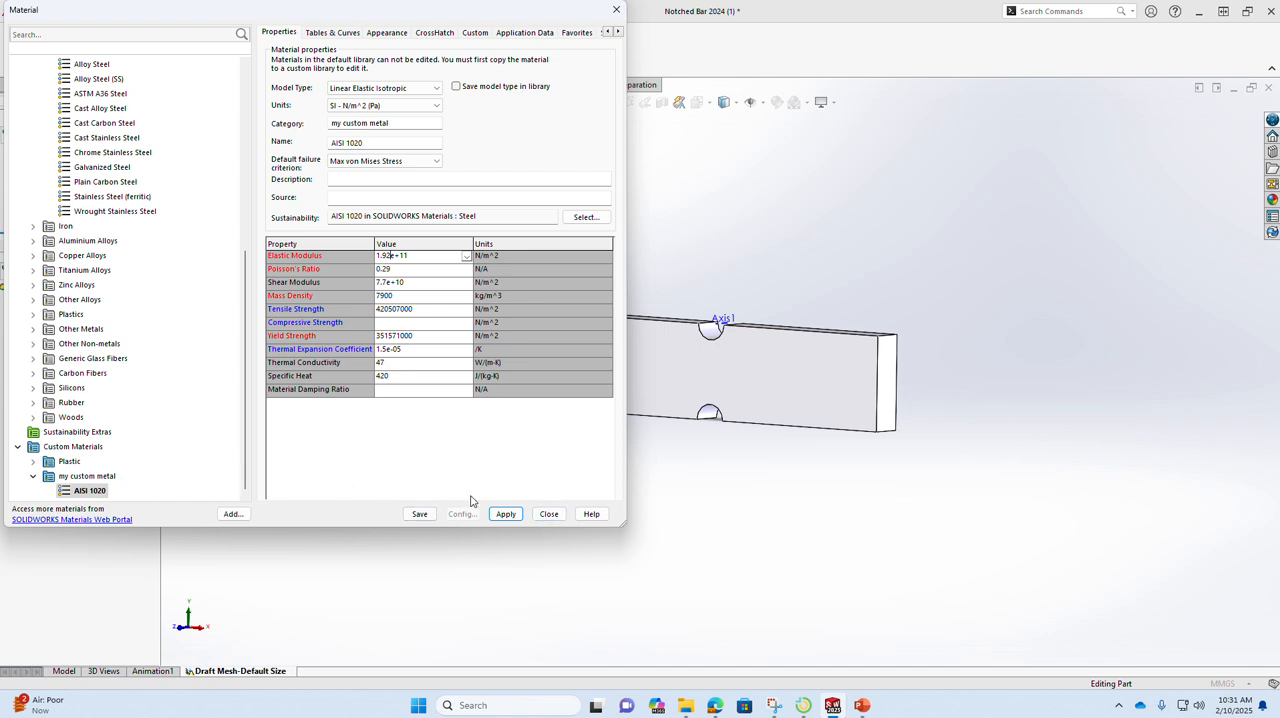
{"action": "left_click", "coordinate": [549, 514]}
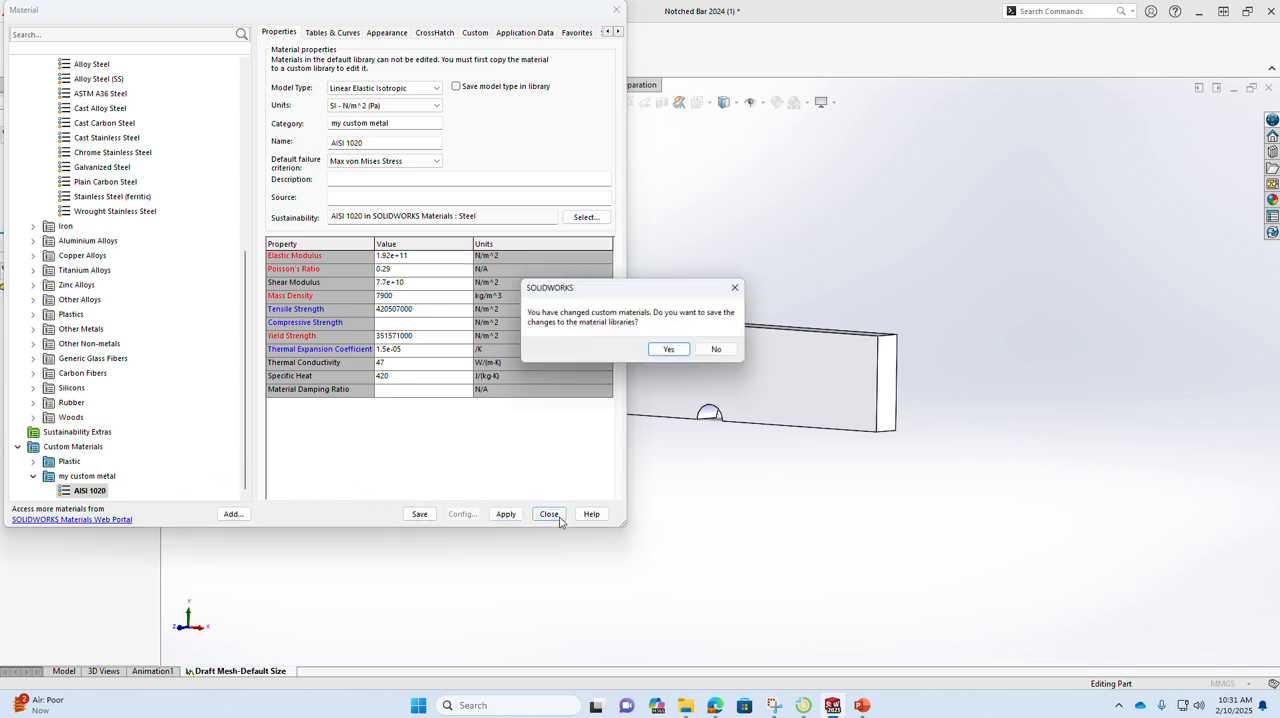
{"action": "left_click", "coordinate": [722, 351]}
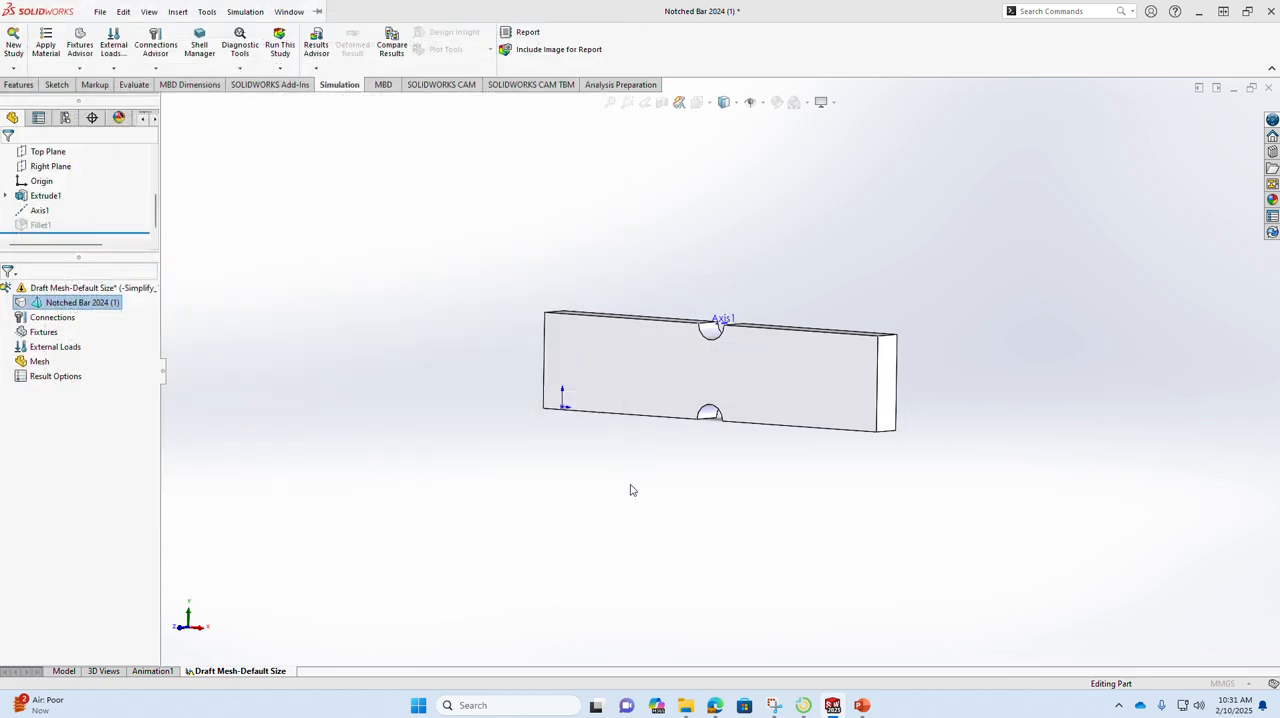
Step: Apply AISI 1020 from the Steel category to the study's notched bar, and widen the study tree to show the part's full entry
{"action": "right_click", "coordinate": [100, 302]}
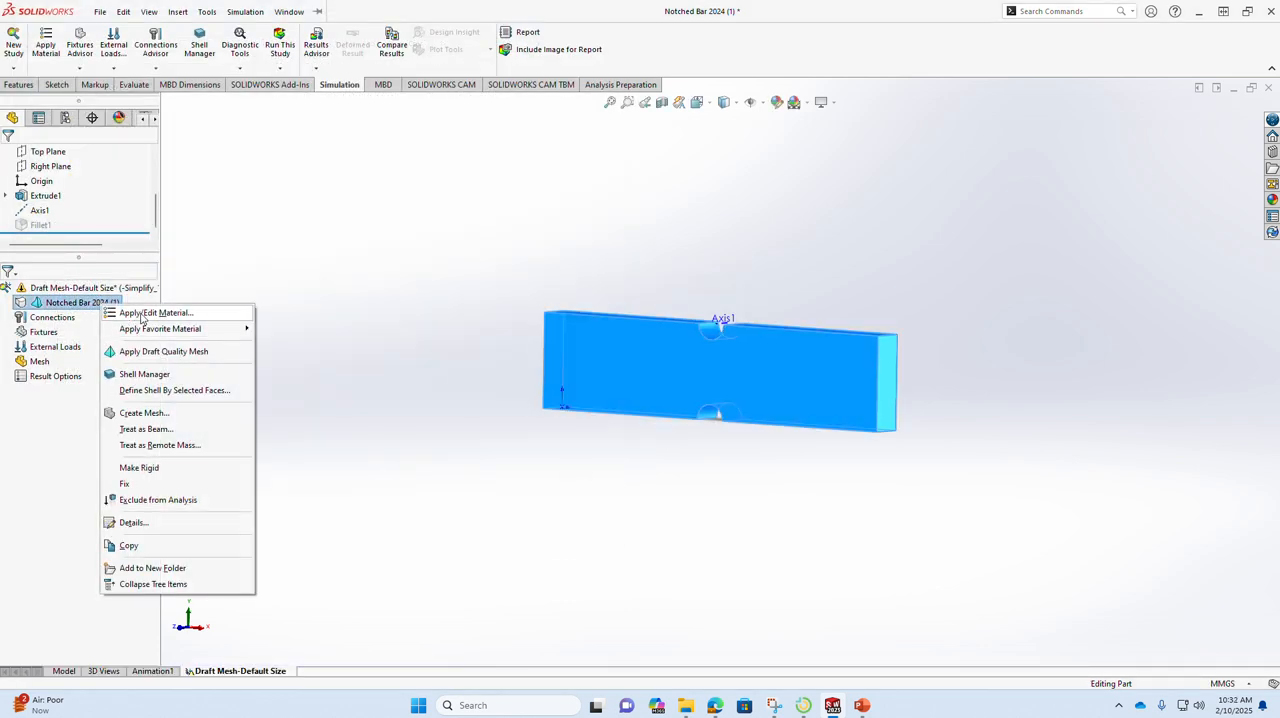
{"action": "left_click", "coordinate": [143, 313]}
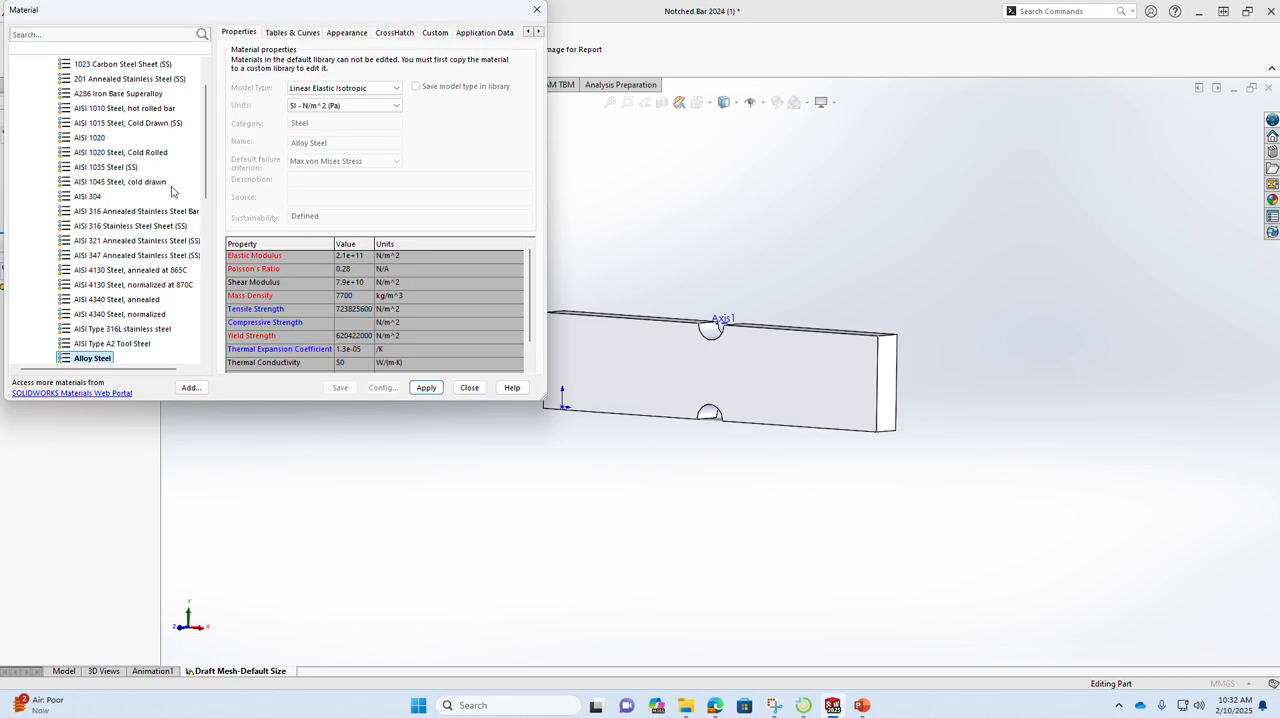
{"action": "left_click", "coordinate": [104, 139]}
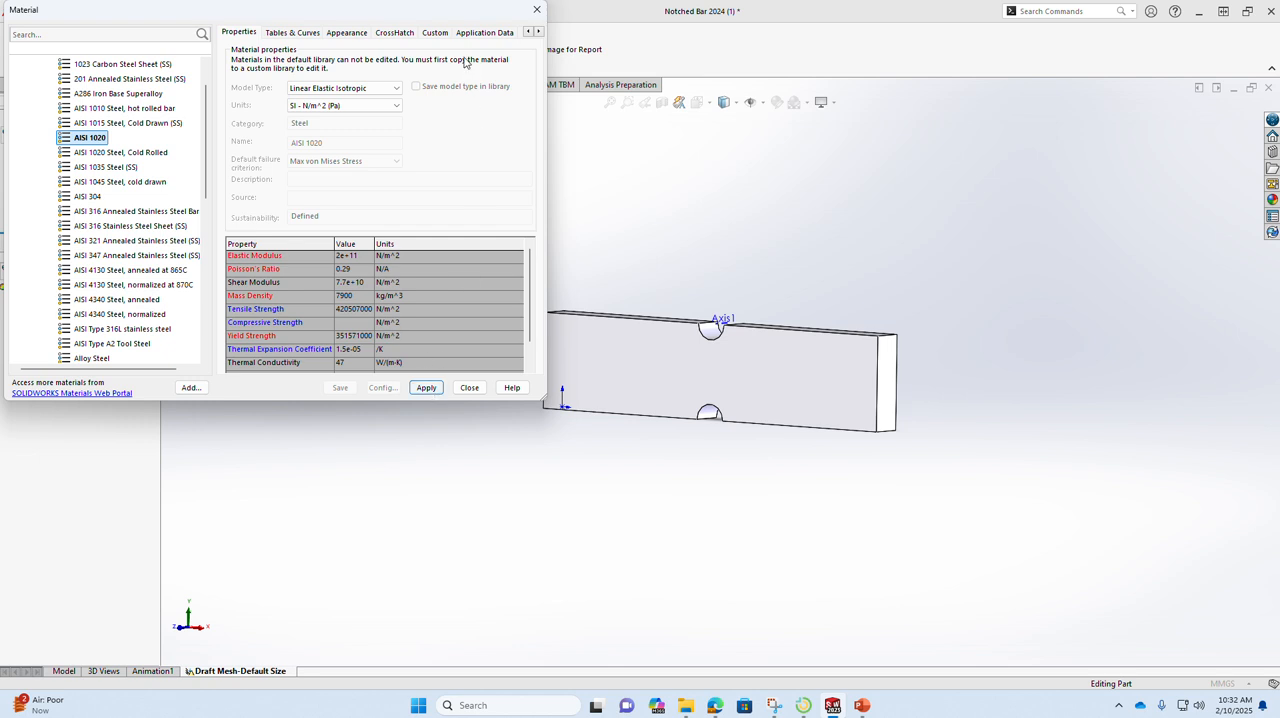
{"action": "left_click", "coordinate": [397, 92]}
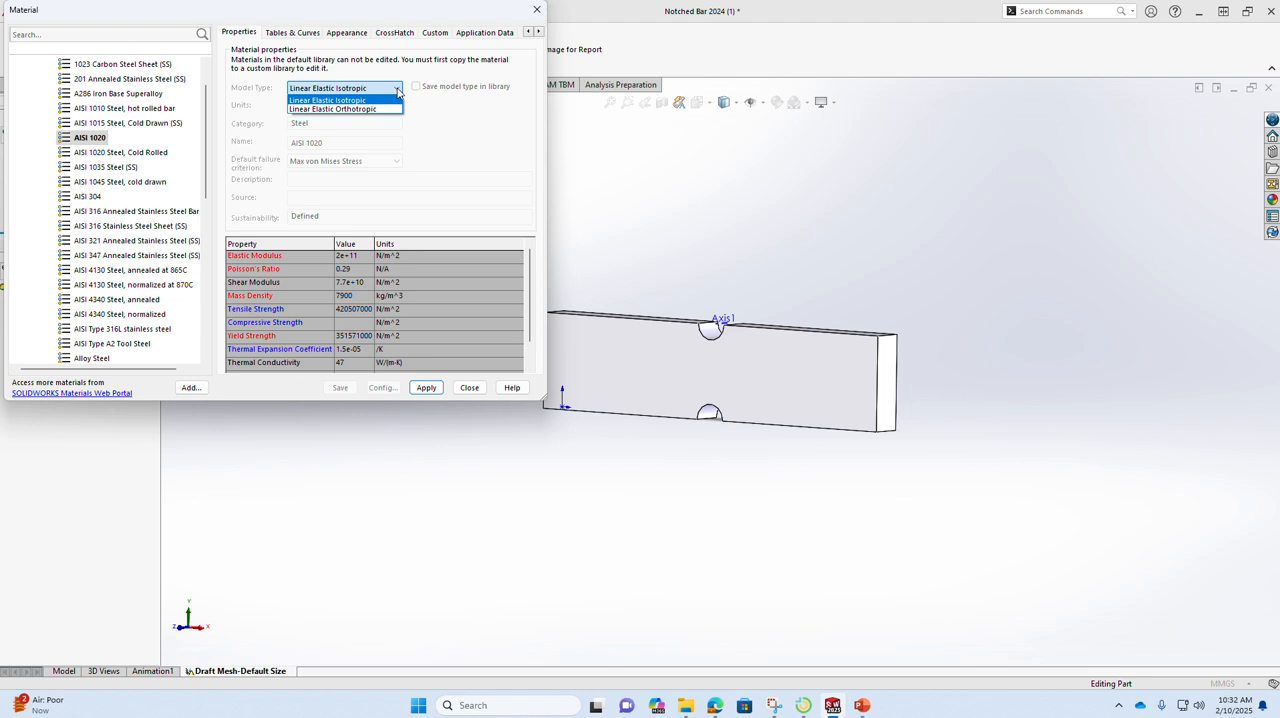
{"action": "left_click", "coordinate": [397, 92]}
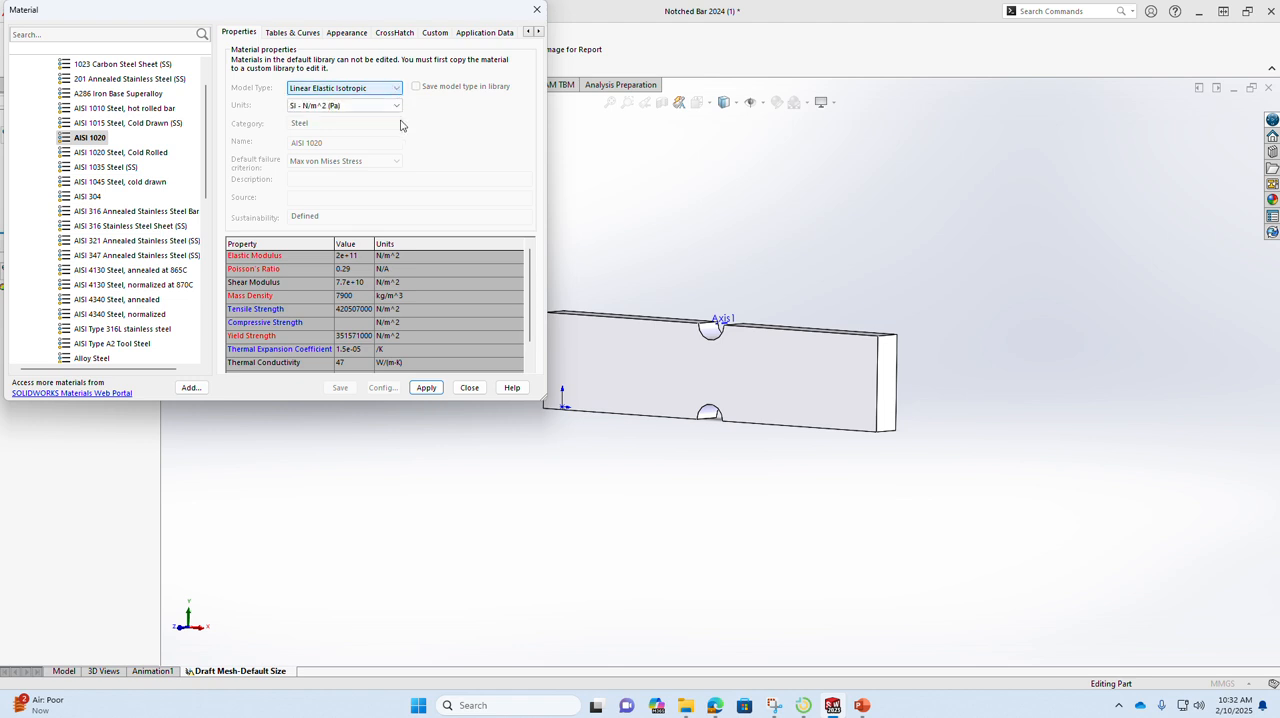
{"action": "left_click", "coordinate": [426, 389]}
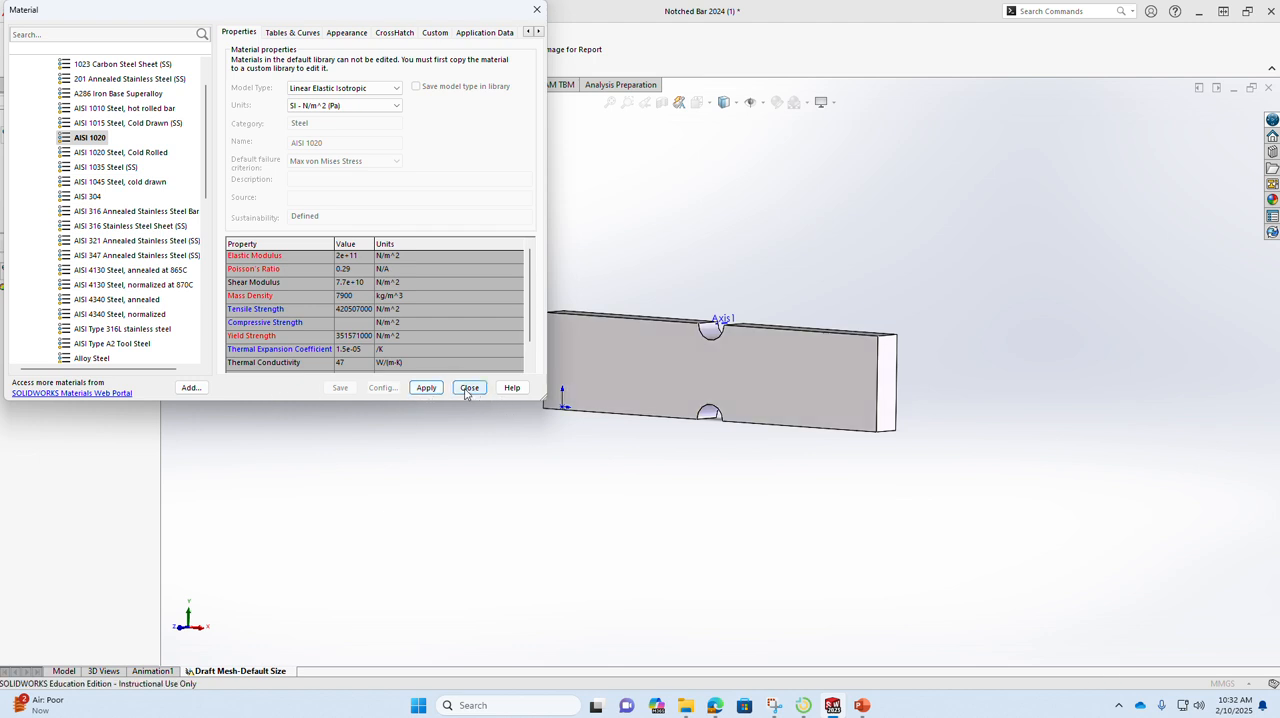
{"action": "left_click", "coordinate": [469, 388]}
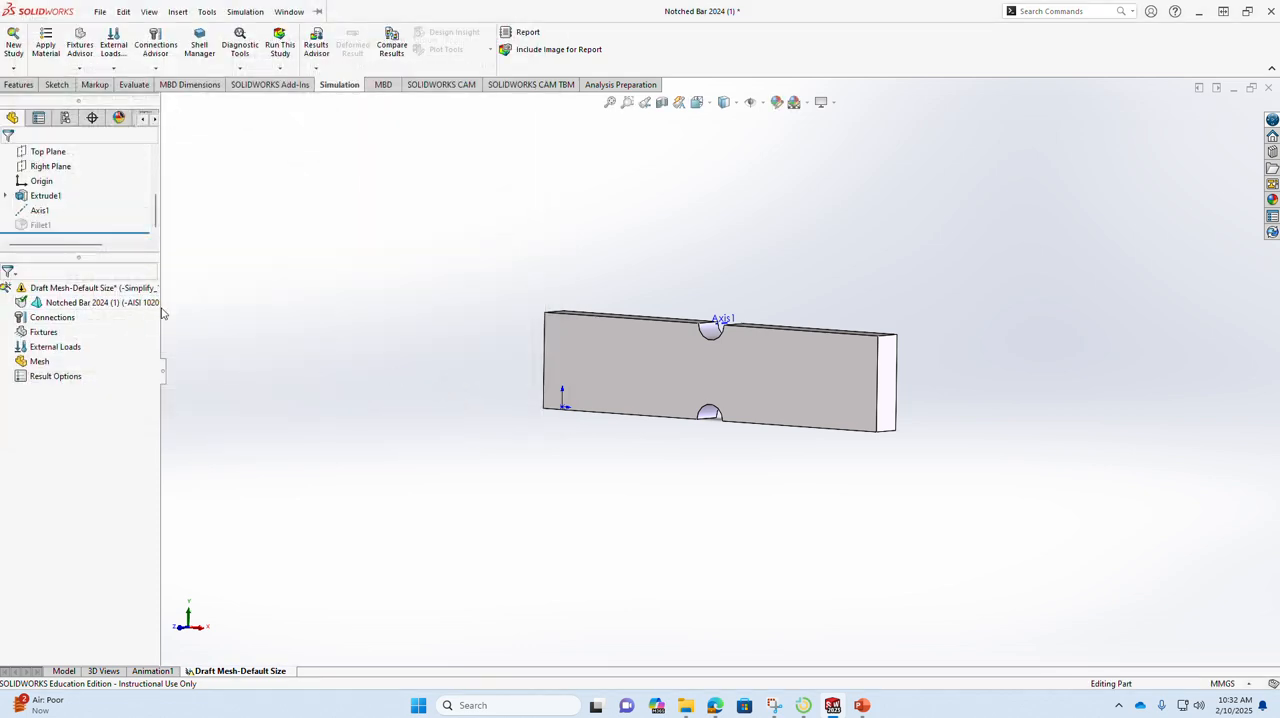
{"action": "left_click_drag", "start_coordinate": [161, 312], "coordinate": [201, 309]}
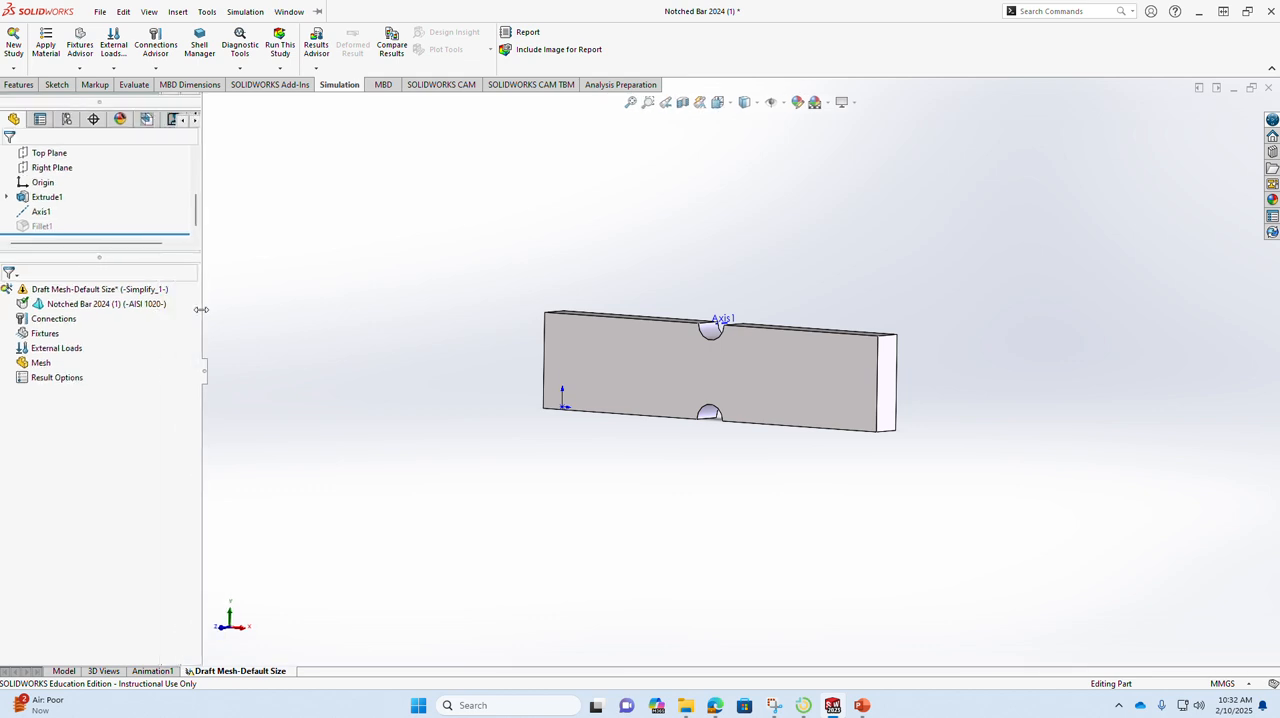
{"action": "left_click", "coordinate": [108, 304]}
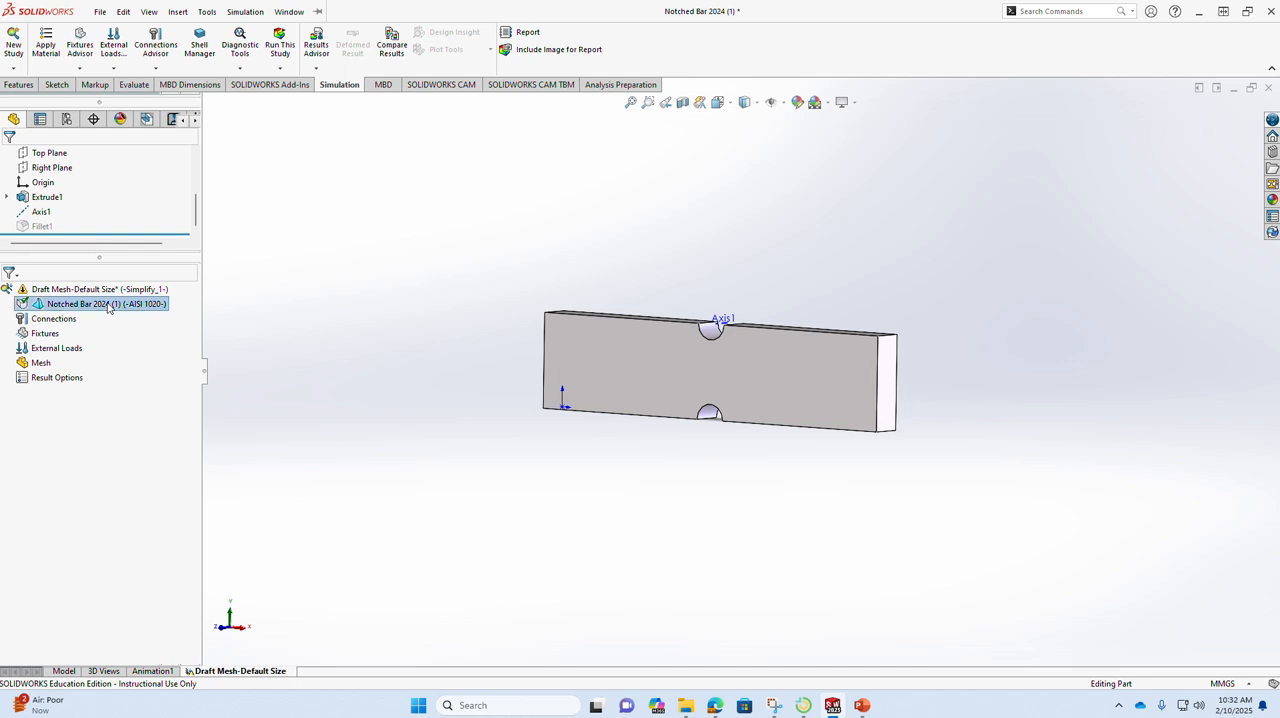